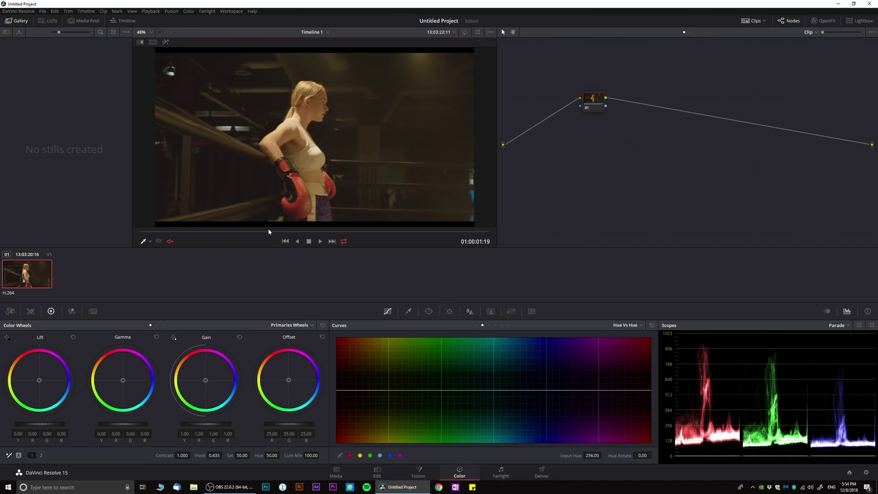
Scrub and play through the boxer clip to review the footage
click(206, 233)
drag(206, 233, 175, 235)
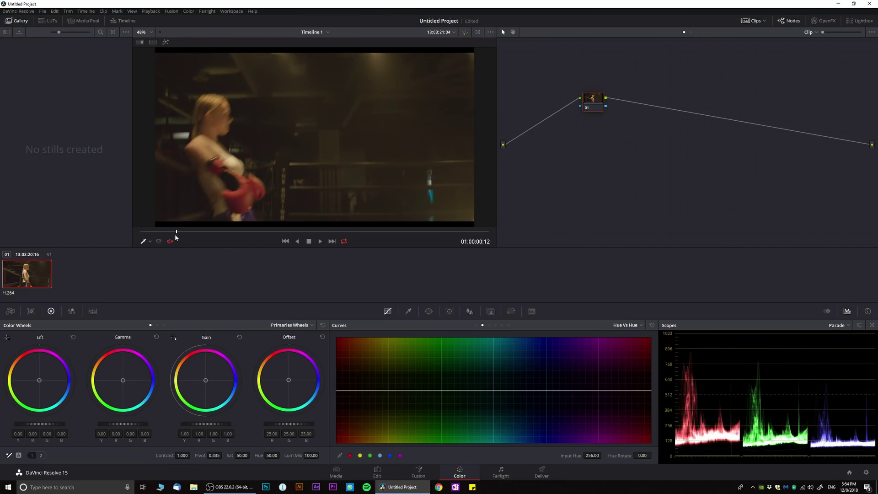
click(255, 231)
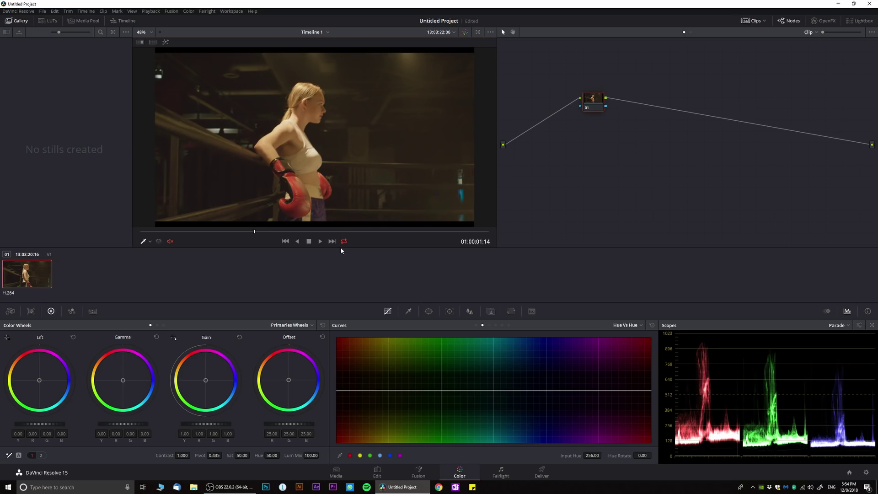
key(space)
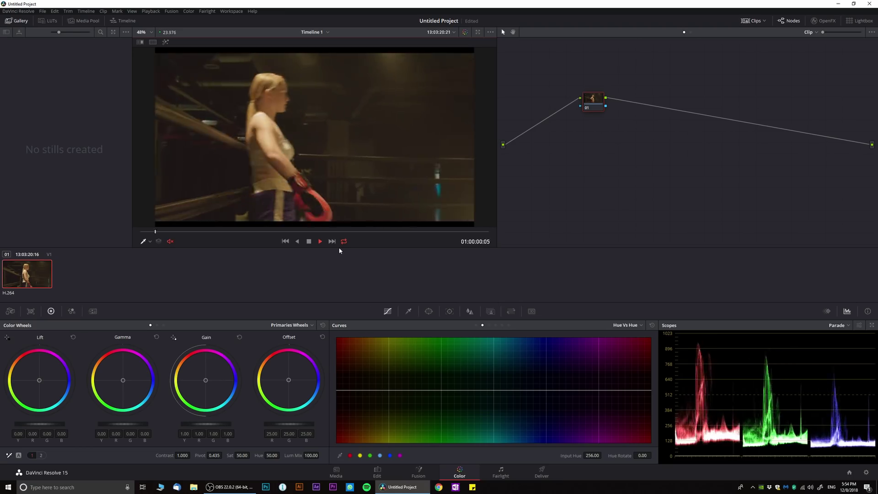
click(308, 242)
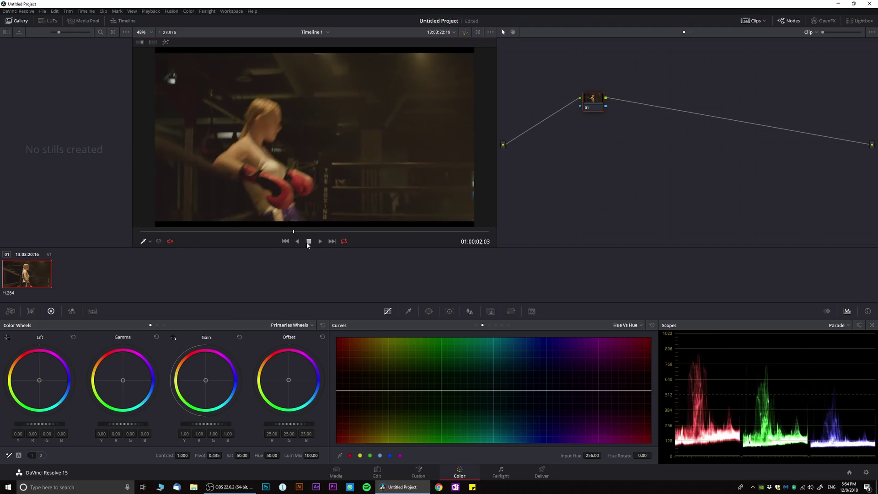
click(309, 243)
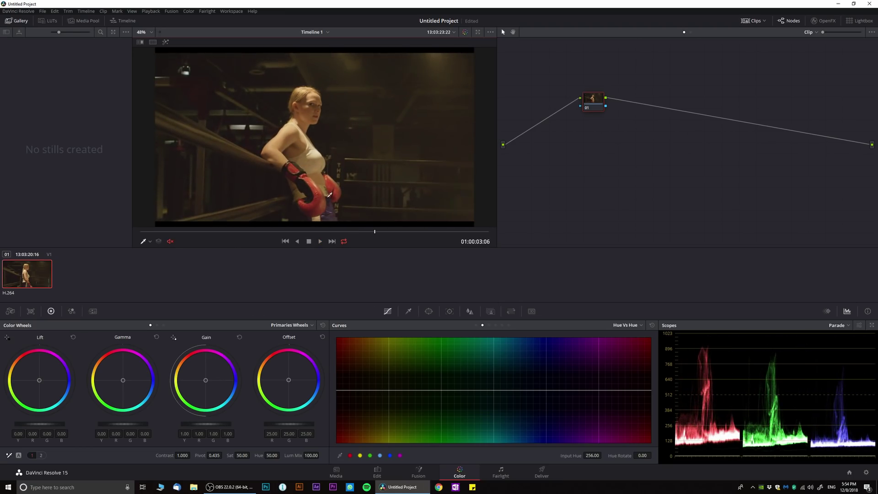
Enlarge the viewer, magnify the boxer clip up to 362% and play it to examine the noise in the dark background
key(alt+f)
scroll(552, 223, up, 4)
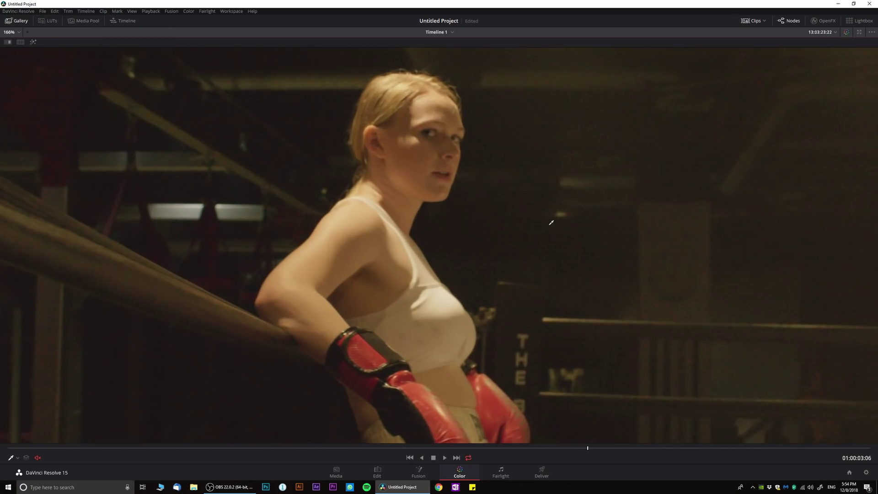
drag(313, 165, 483, 199)
key(space)
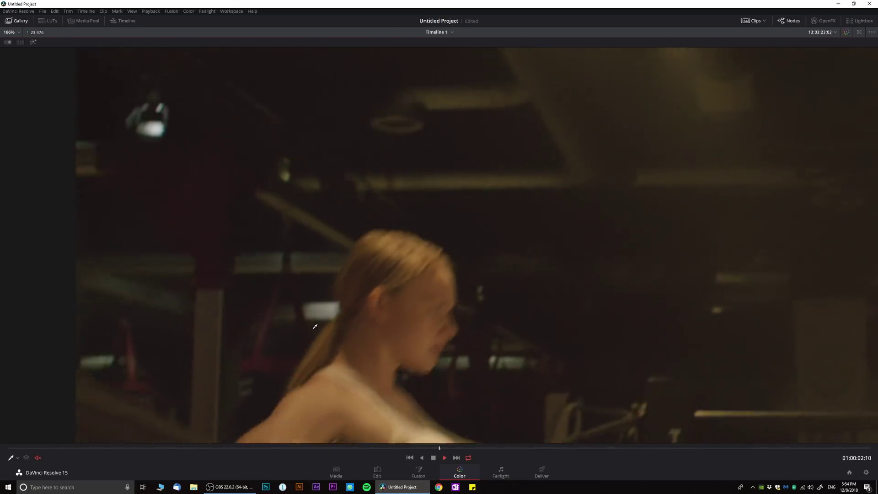
key(space)
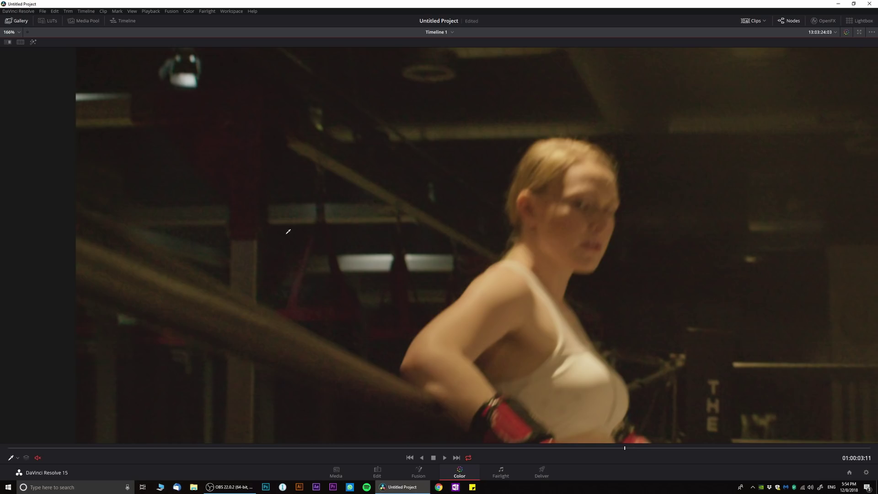
scroll(319, 249, up, 5)
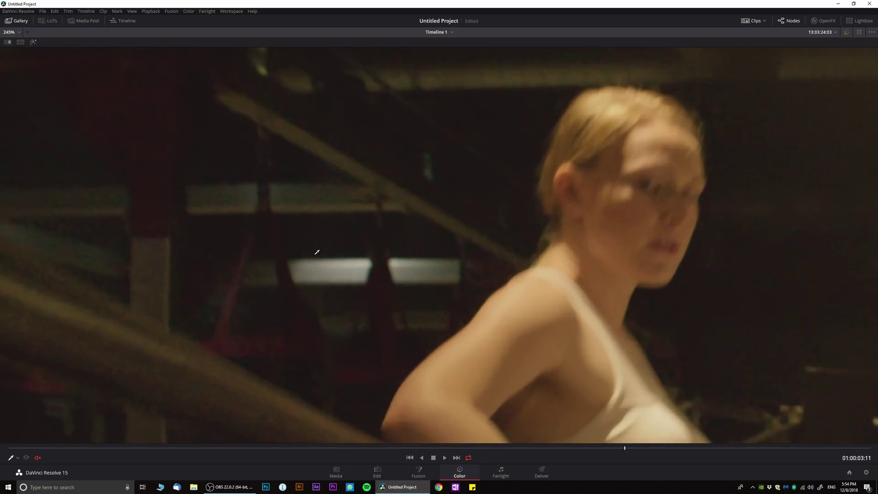
key(space)
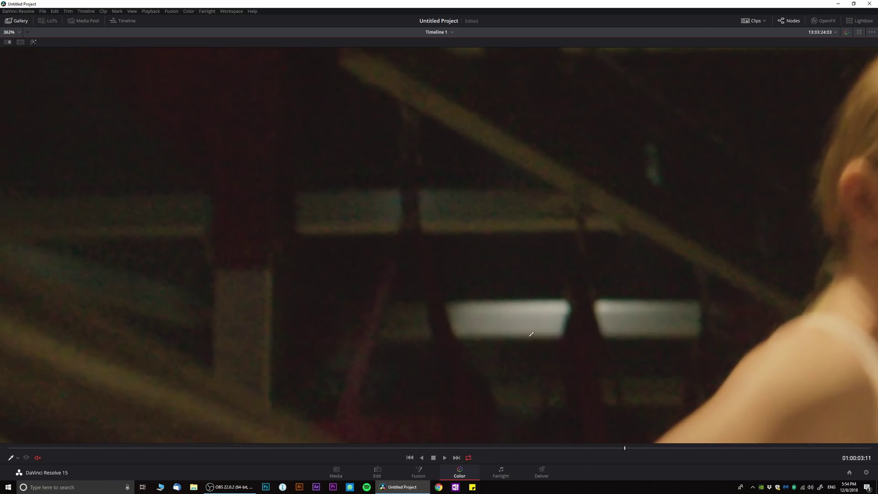
scroll(529, 333, up, 3)
key(space)
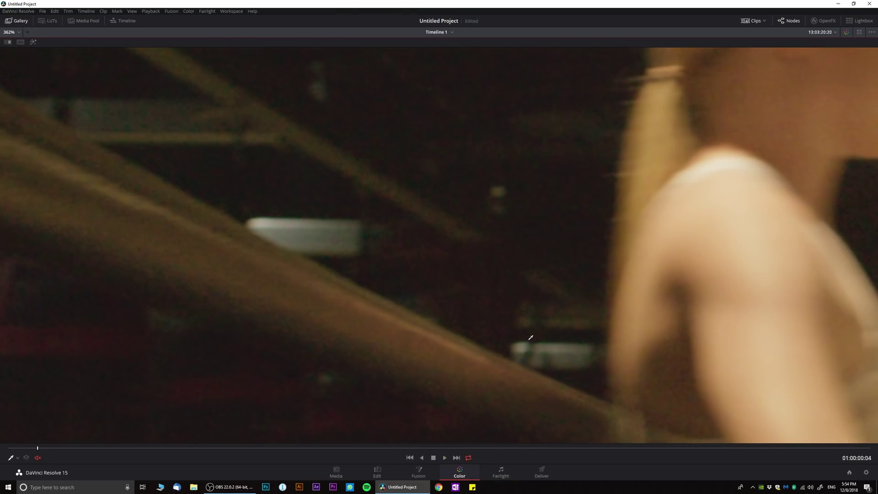
key(alt+f)
key(shift+z)
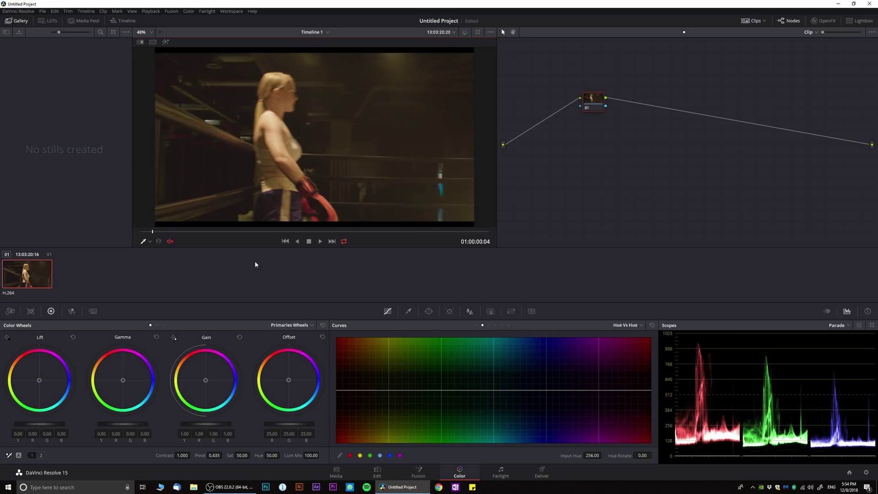
drag(299, 234, 319, 238)
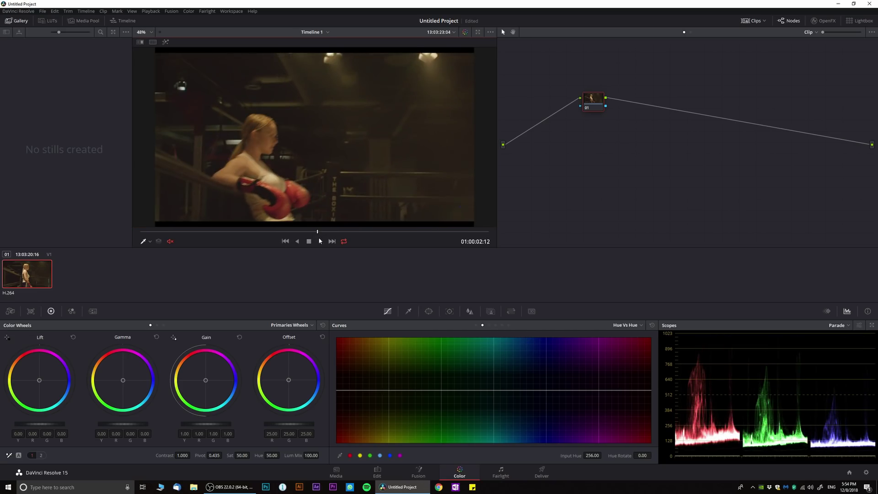
Review the project's Color Management settings, including the available color science options, and leave them without saving
click(866, 472)
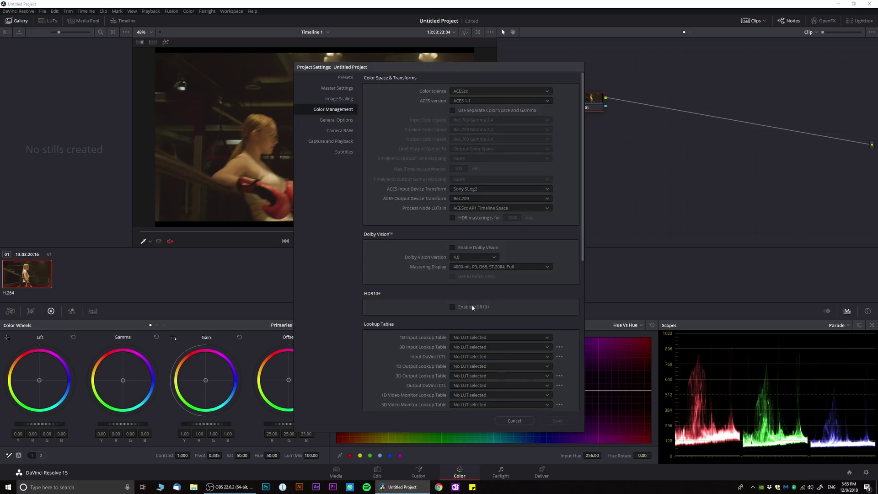
click(340, 121)
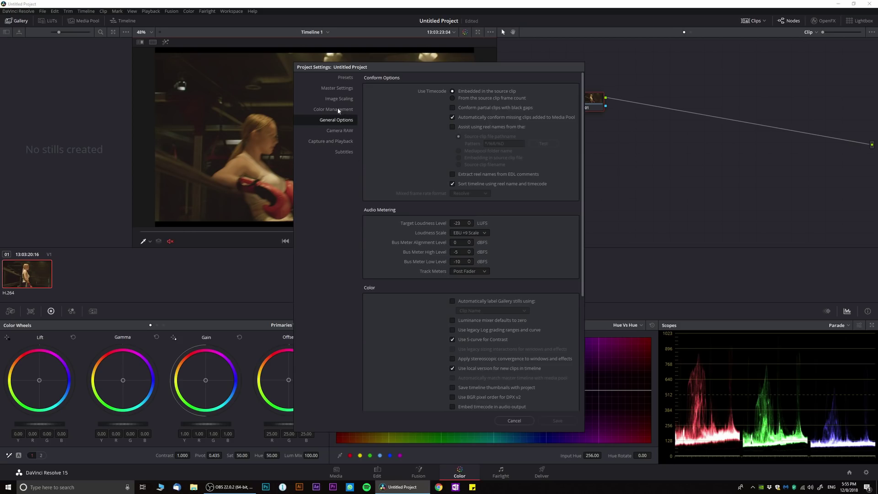
click(339, 111)
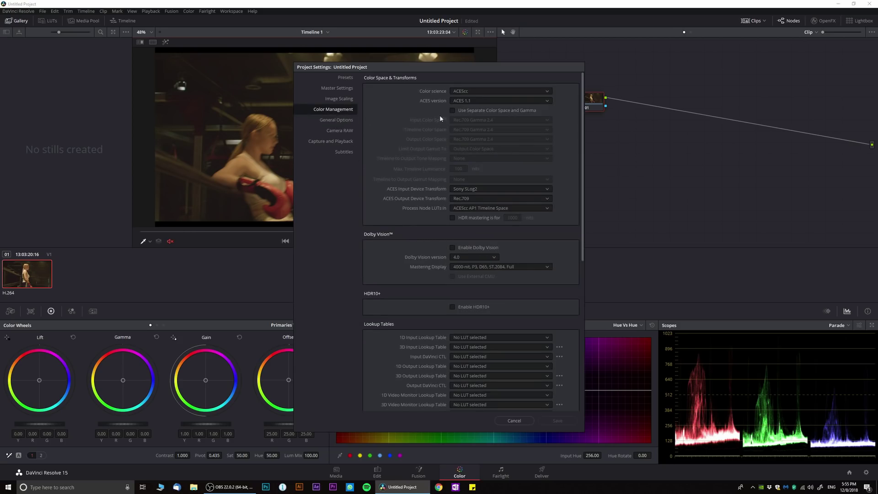
click(477, 91)
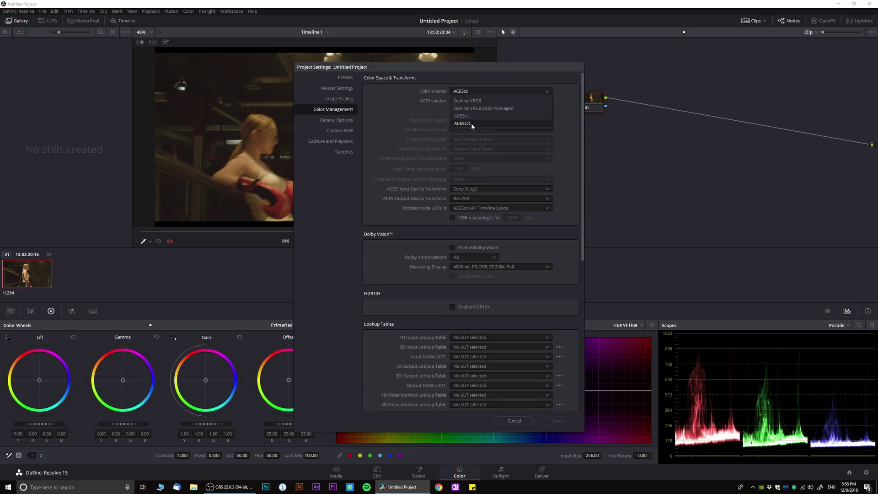
click(399, 116)
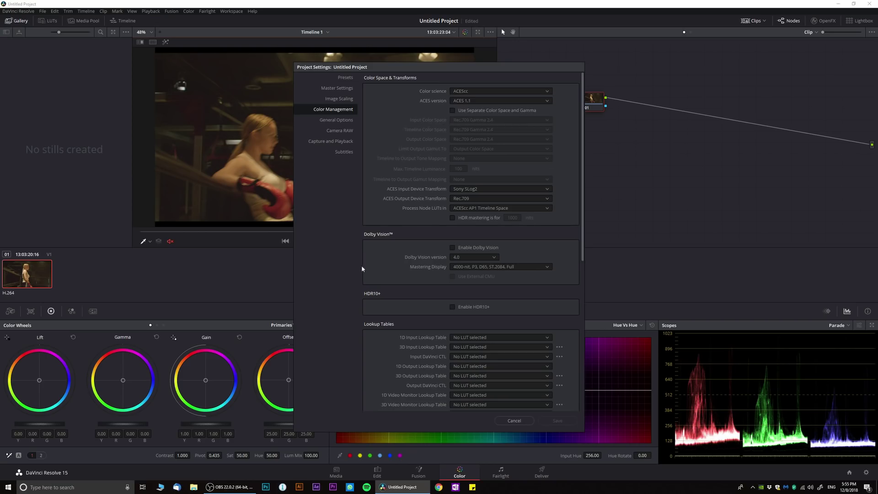
click(515, 420)
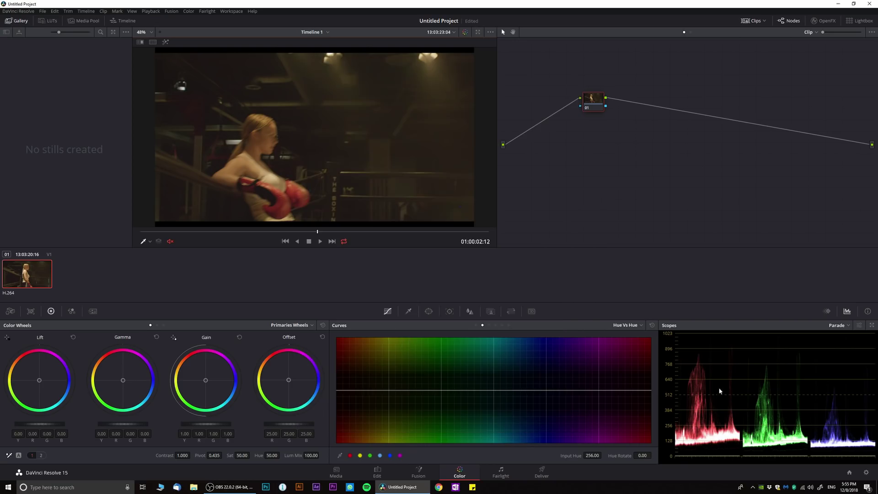
Switch the curves from Hue Vs Hue to Custom
click(618, 326)
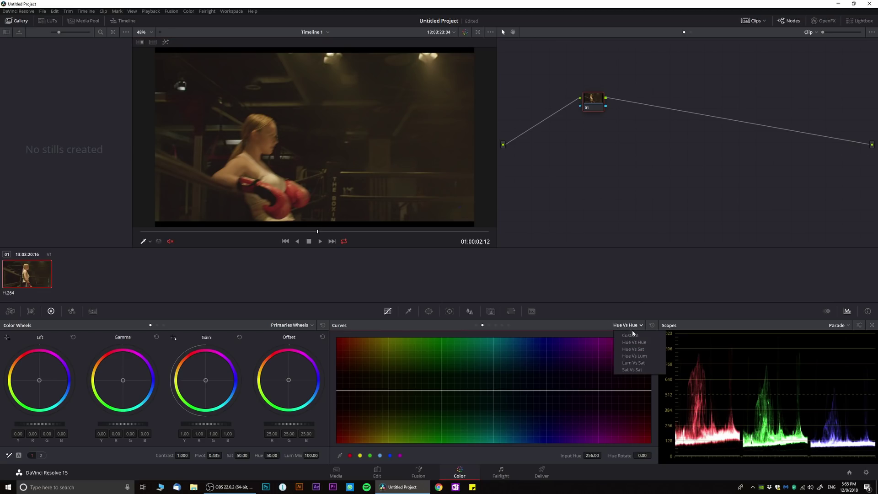
click(625, 334)
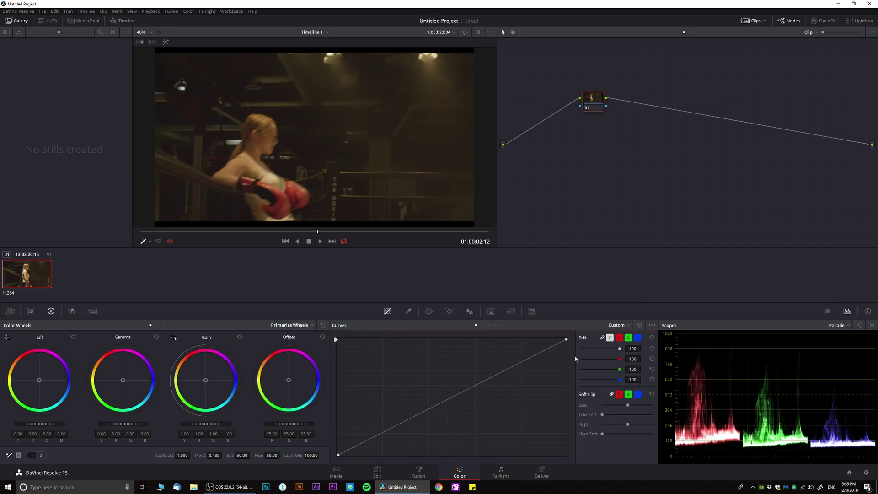
Try lifting the black point of the custom curve with an anchor at its midpoint, and reset the curve
click(455, 397)
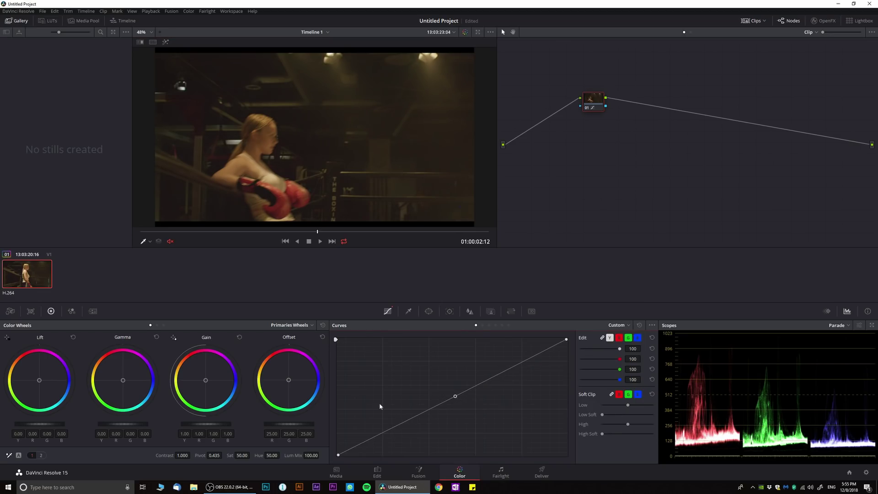
drag(339, 455, 339, 452)
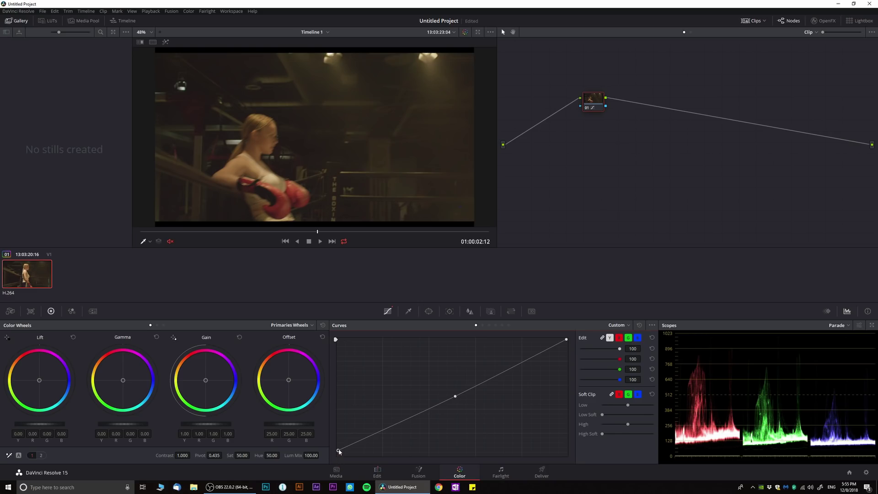
drag(339, 451, 338, 442)
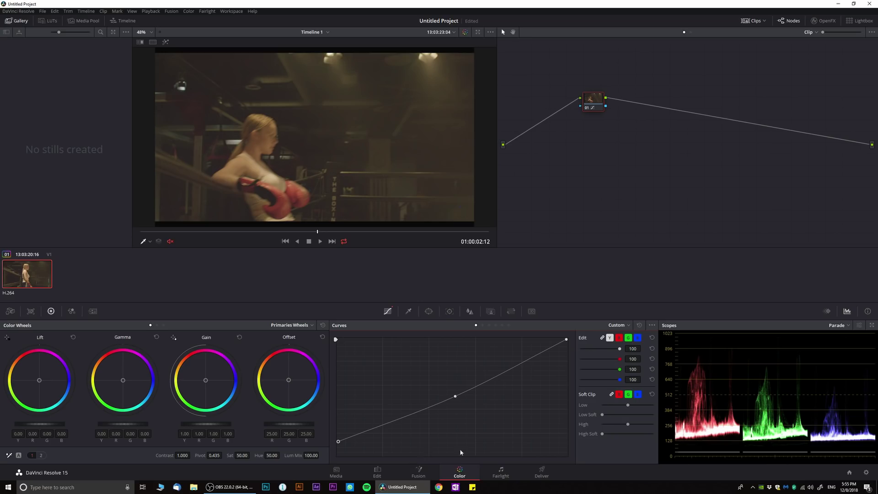
click(639, 325)
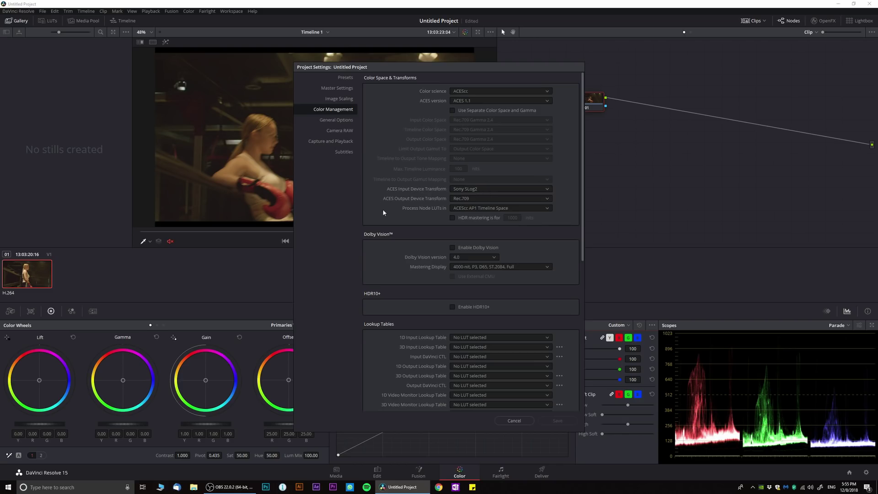
Set the 1D and 3D Color Viewer and Scopes lookup tables to No LUT selected in Color Management, and save the project settings
scroll(404, 286, down, 3)
click(496, 332)
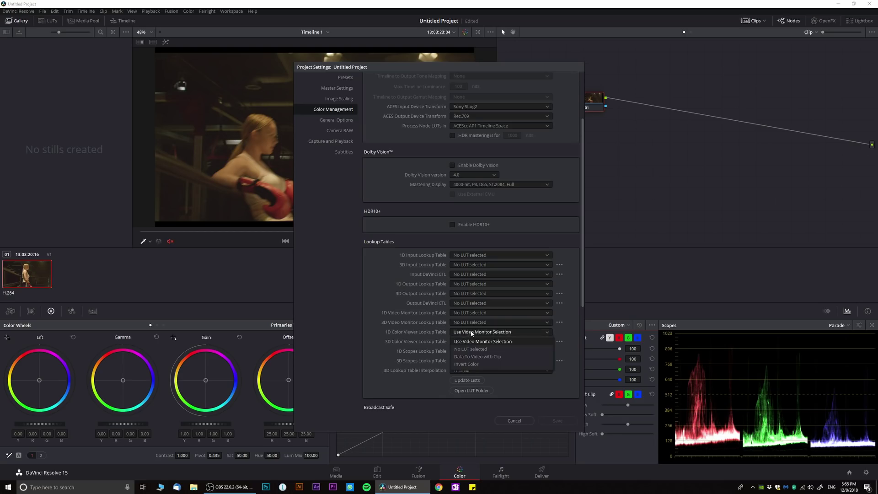
click(463, 339)
click(463, 343)
click(463, 350)
click(461, 361)
click(462, 368)
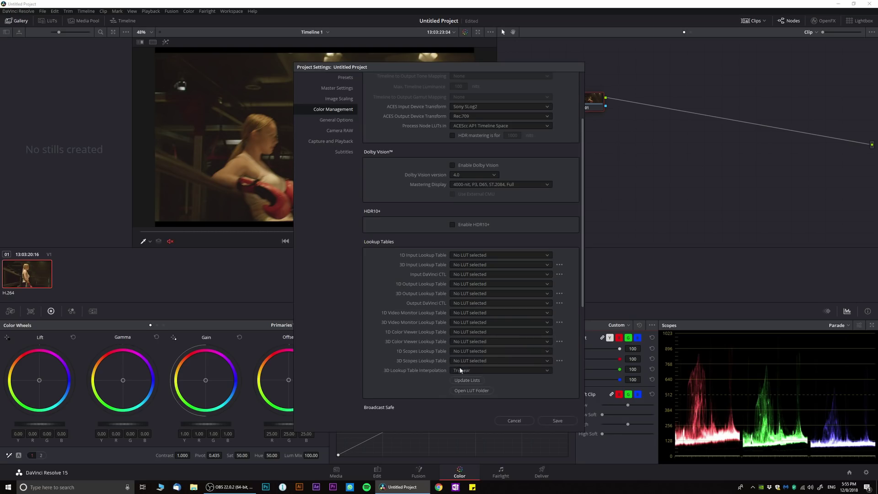
click(570, 421)
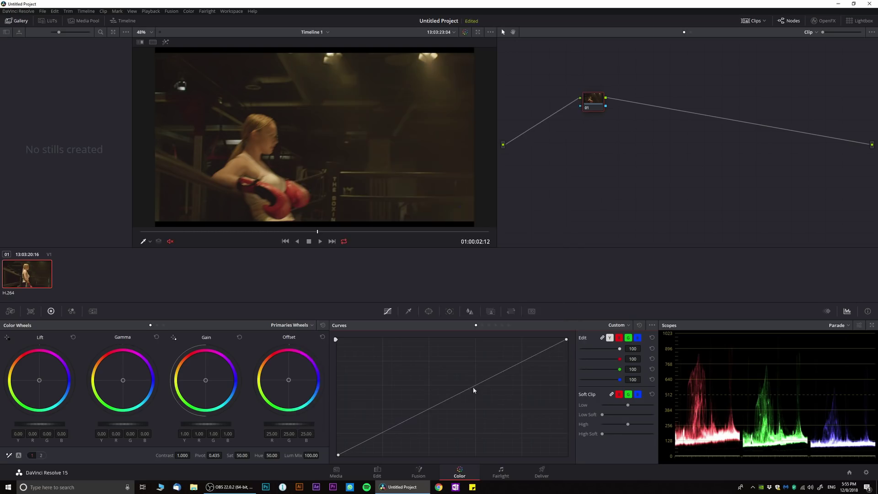
Move the playhead to 01:00:02:22 and place node 01 close to the source input in the node graph
drag(320, 232, 351, 234)
drag(592, 99, 536, 137)
Magnify the frame to 231% and examine the noise in the dark background beside the boxer's face
scroll(440, 130, up, 8)
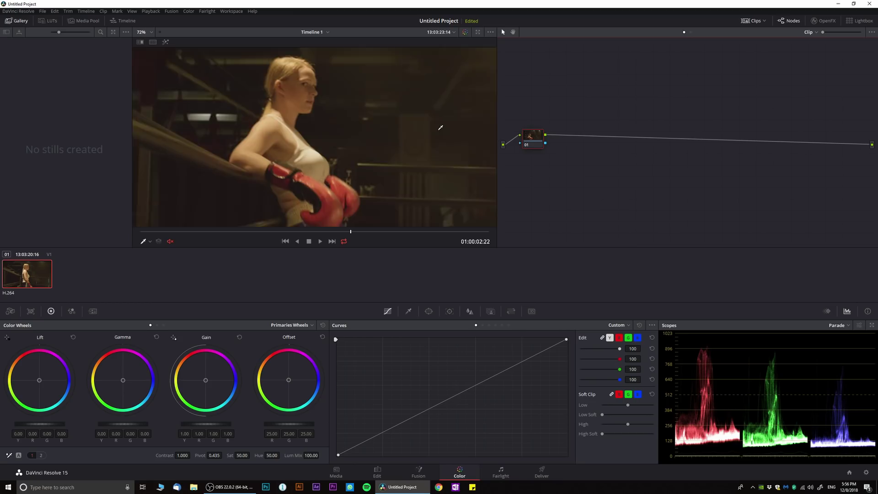
drag(439, 129, 302, 178)
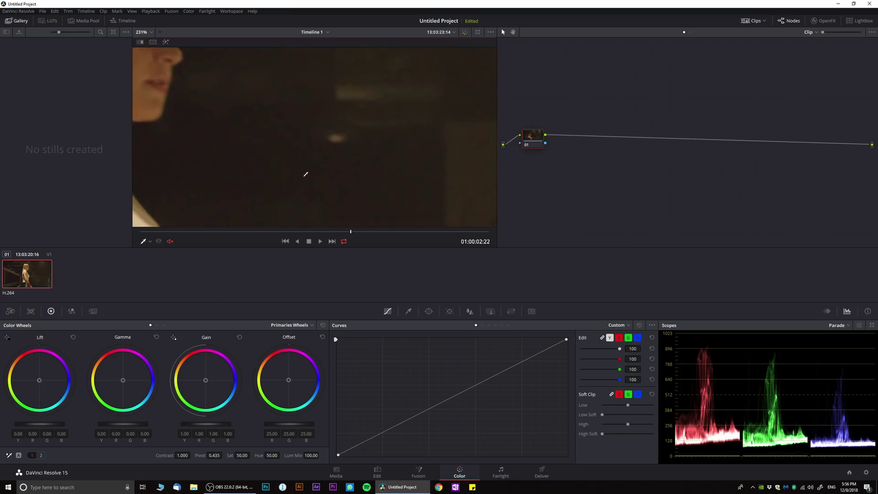
drag(374, 132, 339, 171)
drag(280, 129, 303, 156)
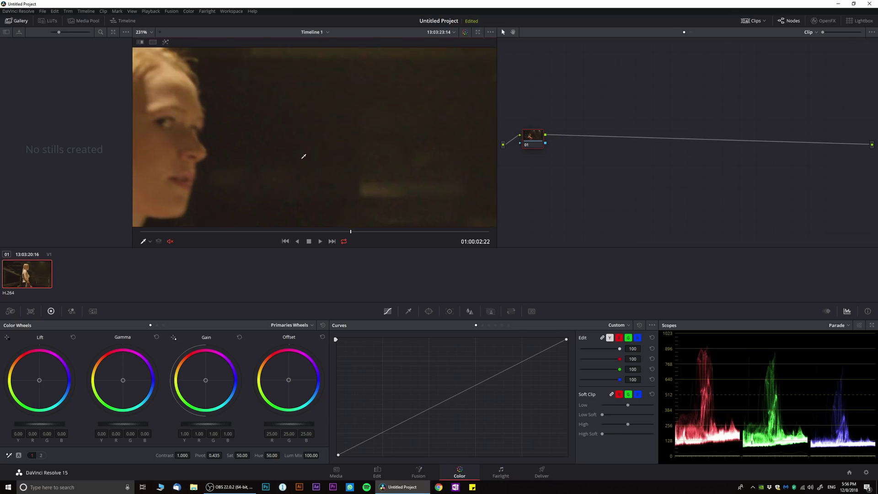
drag(360, 136, 323, 159)
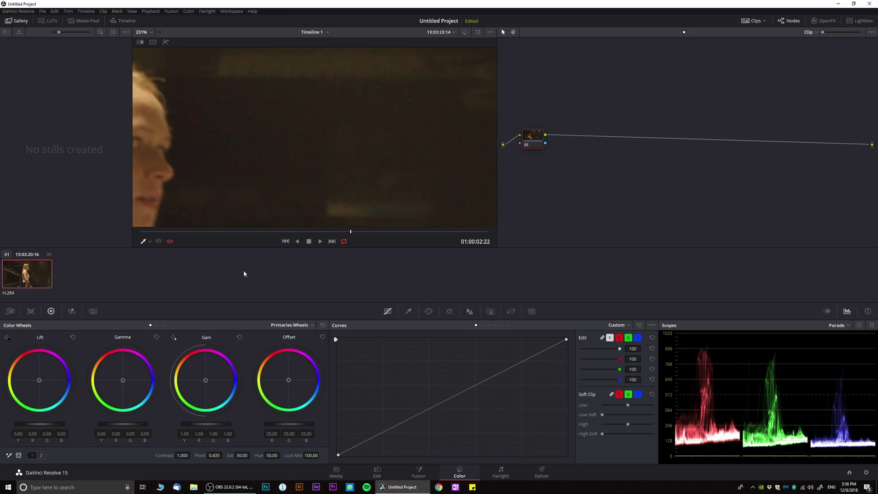
Try a Spatial NR chroma threshold of 4.6 on node 01 in Motion Effects, and return it to 0.0
click(92, 311)
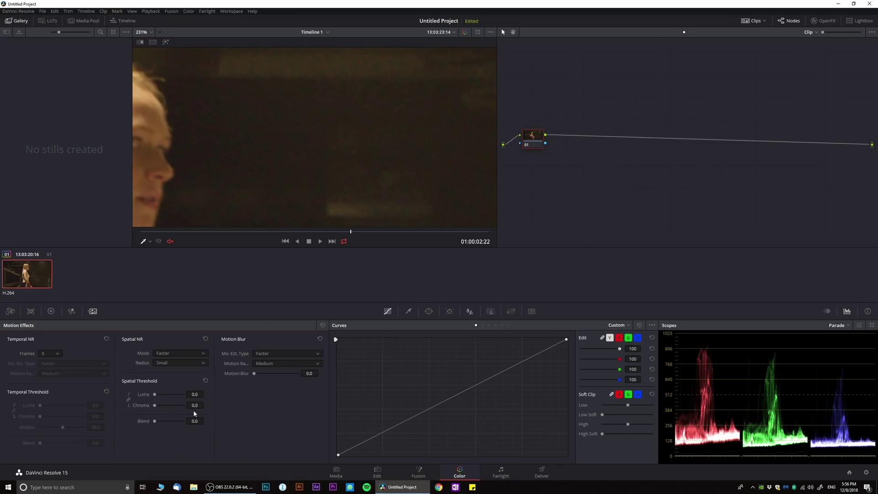
drag(193, 409, 211, 409)
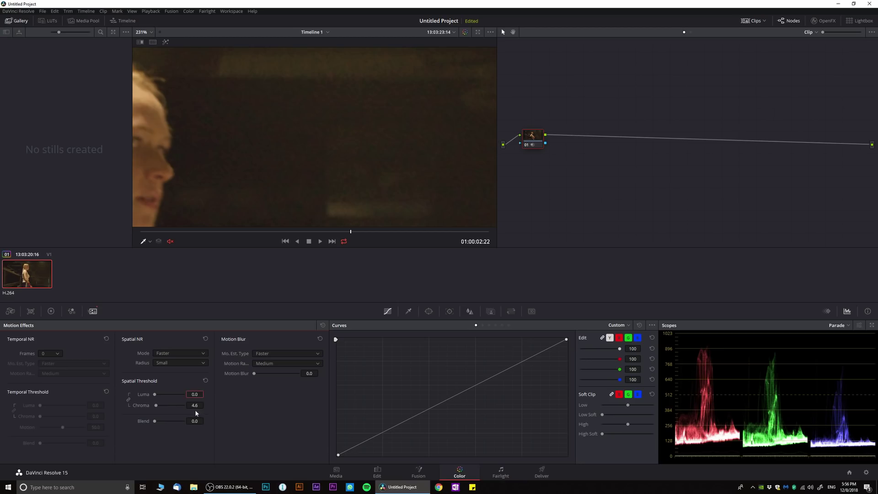
mouse_move(194, 394)
mouse_down()
mouse_move(205, 393)
mouse_move(191, 394)
mouse_up()
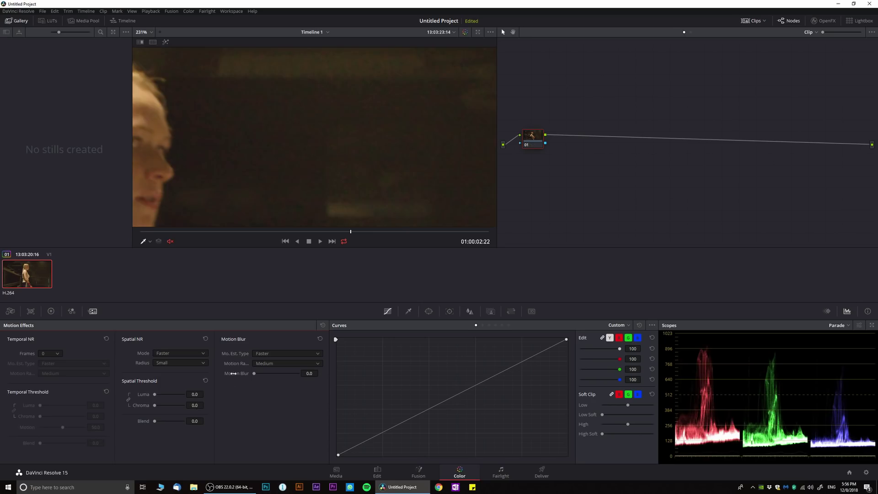
Set Temporal NR on node 01 to 5 frames, Better motion estimation and Large motion range, with luma and chroma thresholds of 17.4
click(44, 354)
click(45, 400)
click(50, 363)
click(46, 380)
click(45, 374)
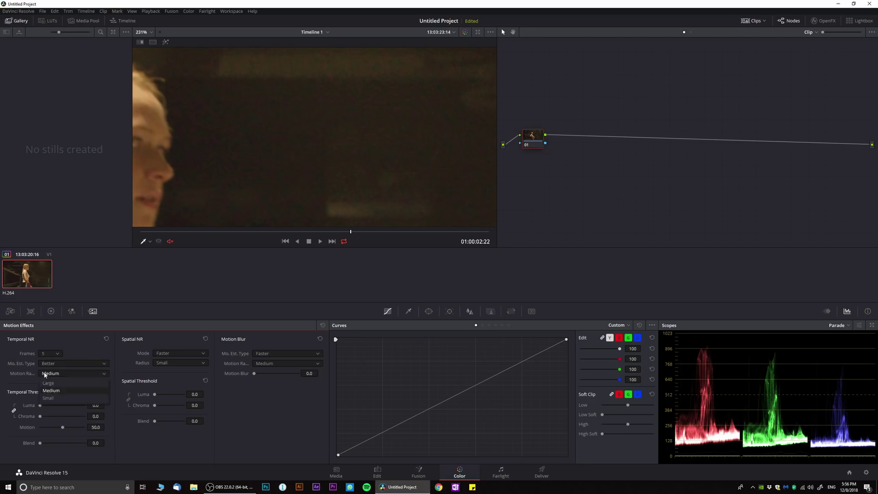
click(50, 393)
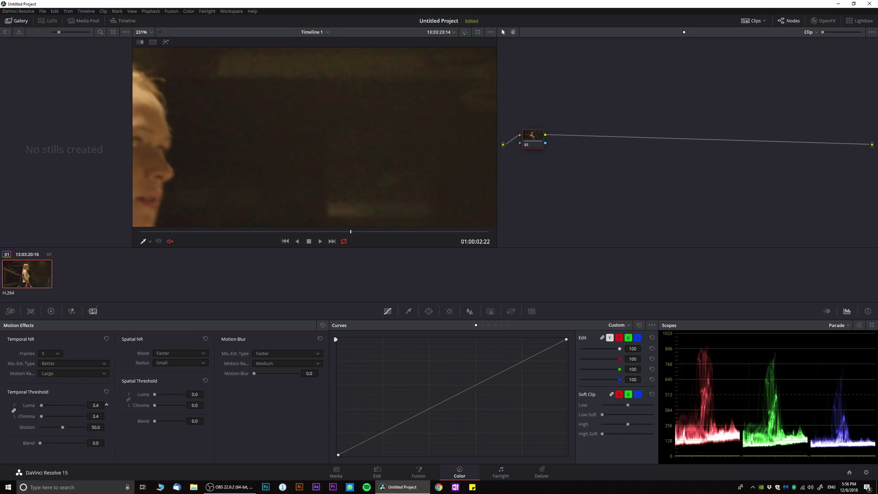
drag(97, 405, 107, 406)
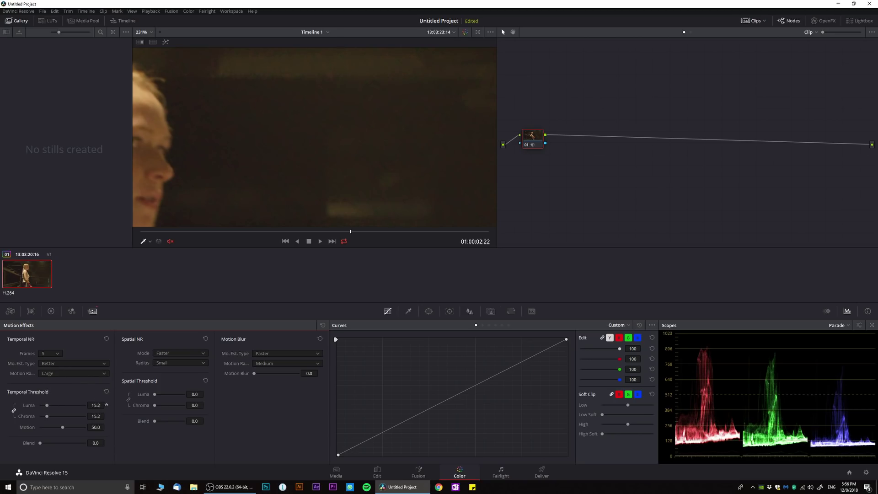
Fit the whole frame in the viewer and scrub through the clip to check the noise reduction, stopping at 01:00:03:01
drag(255, 231, 297, 243)
drag(199, 405, 205, 405)
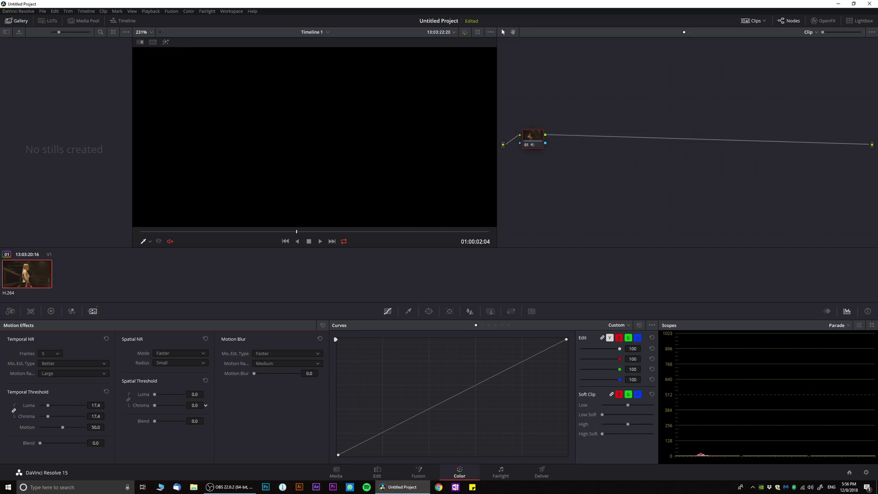
drag(227, 232, 319, 231)
key(shift+z)
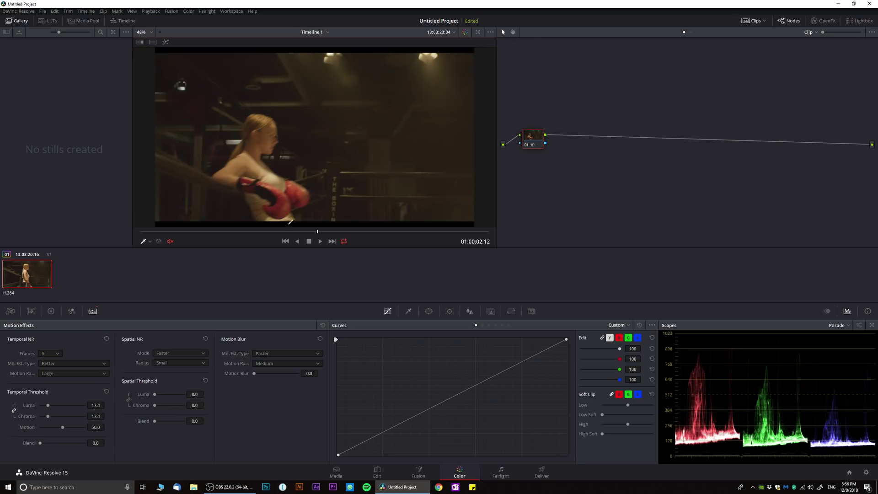
drag(300, 231, 233, 237)
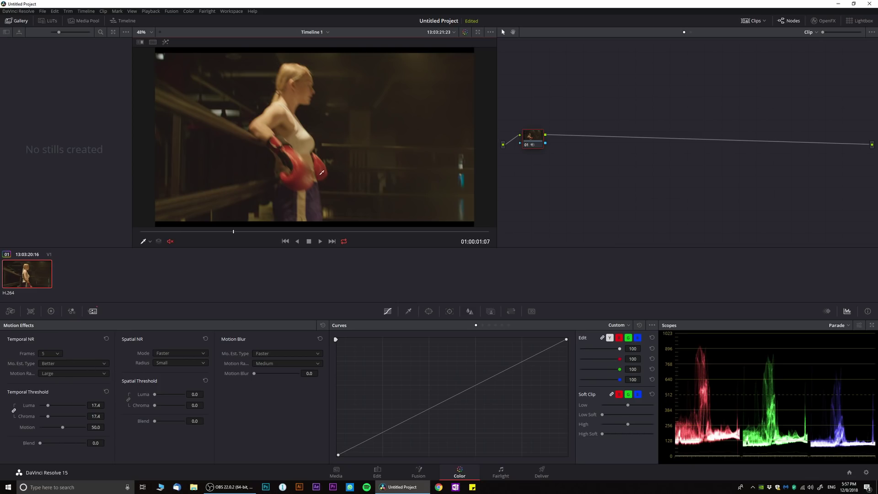
drag(310, 234, 362, 236)
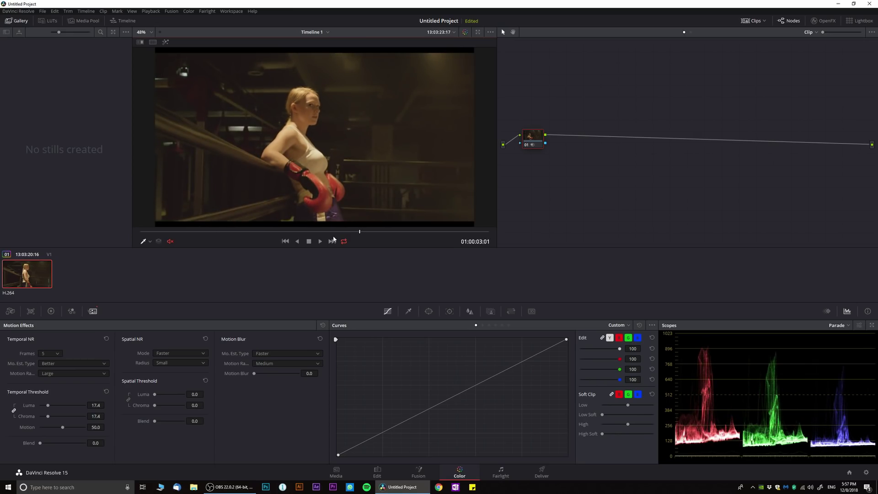
Label node 01 as NR and dismiss the Windows Defender notification
right_click(531, 137)
click(547, 151)
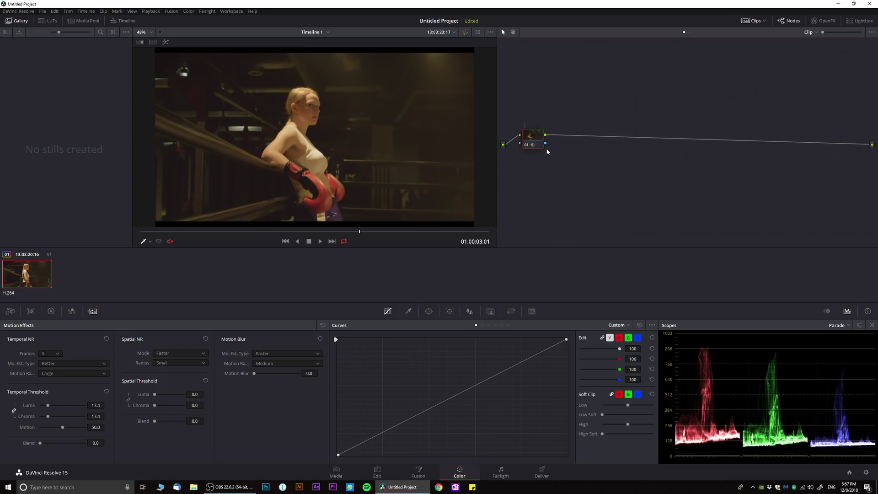
text(NR)
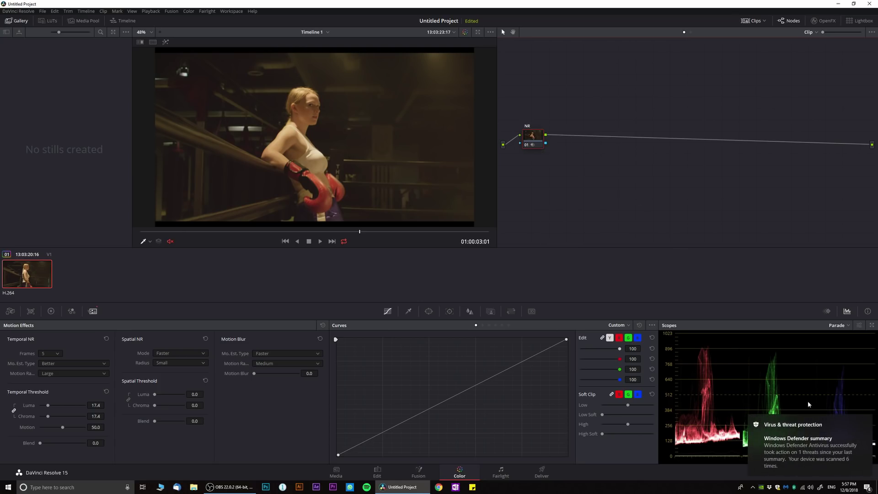
click(866, 420)
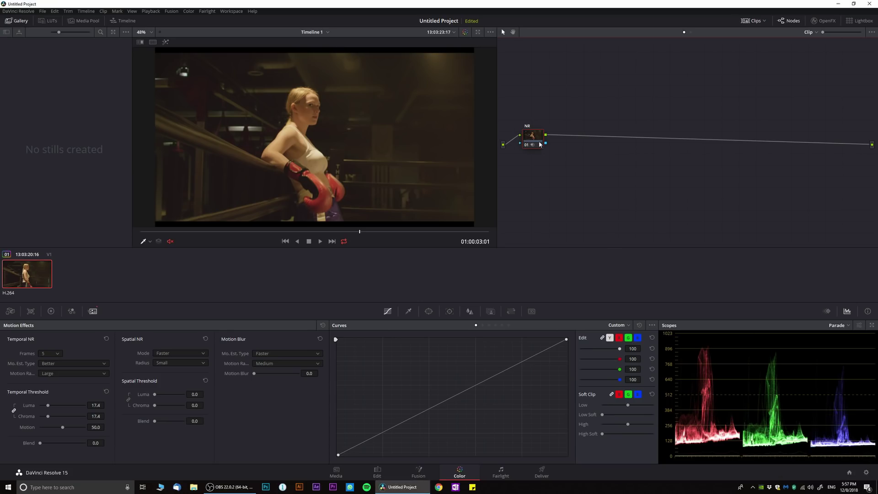
Add a serial node after NR, place it close to the graph output and label it Exposure
key(alt+s)
drag(568, 137, 858, 139)
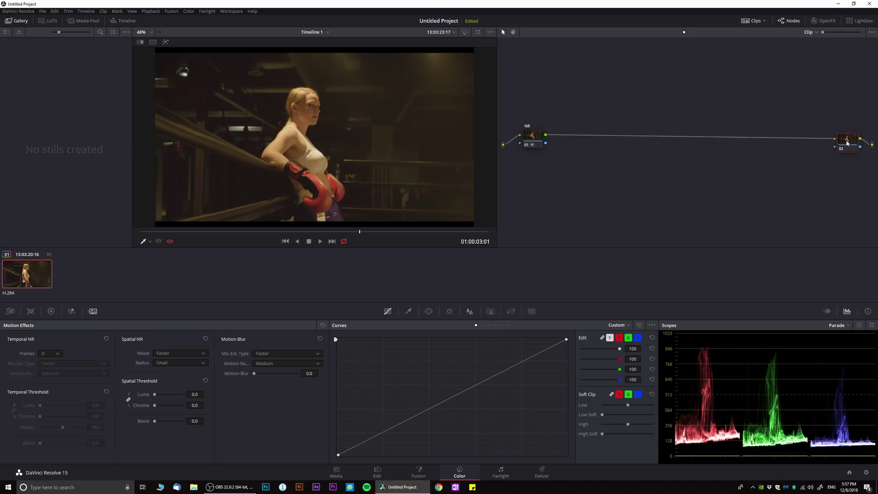
right_click(855, 140)
click(850, 155)
Lower the Offset of the Exposure node to 14.27 on all channels in the Primaries color wheels
click(52, 312)
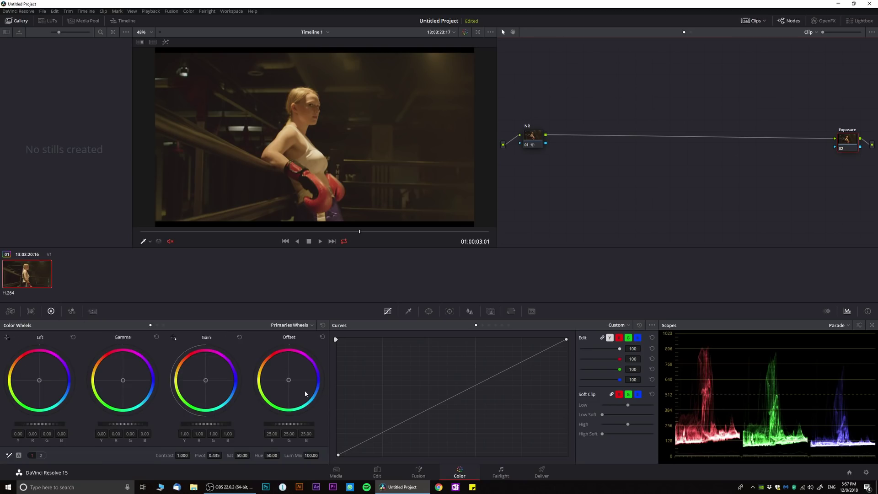
scroll(305, 394, down, 6)
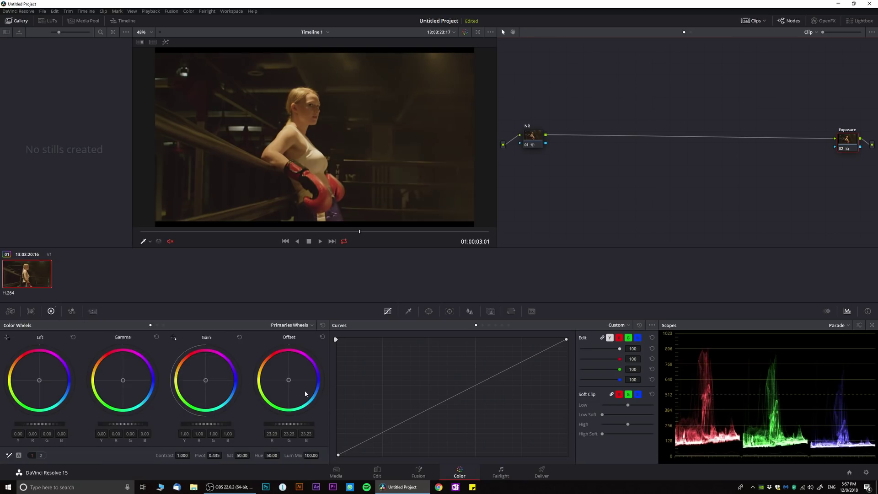
scroll(305, 394, down, 5)
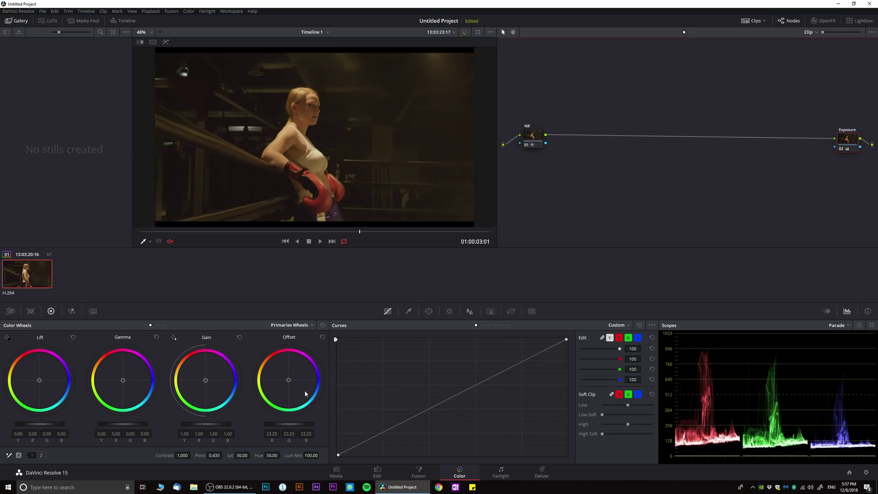
scroll(306, 393, down, 4)
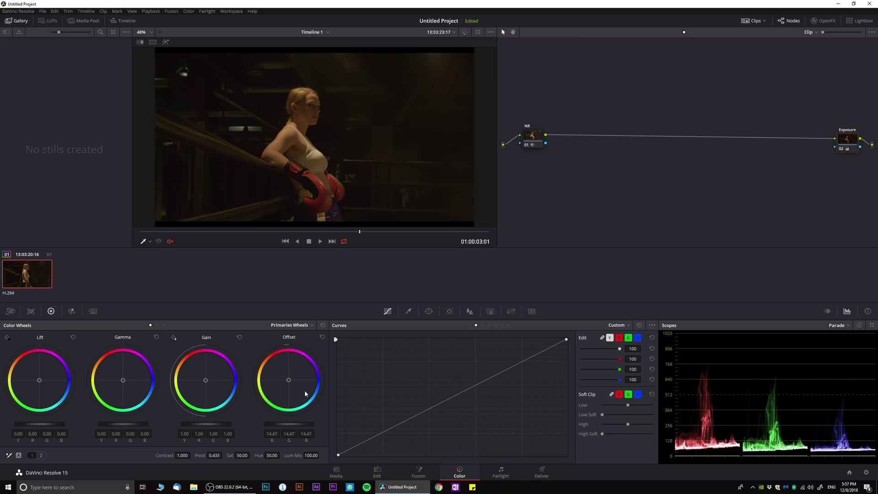
scroll(305, 394, up, 1)
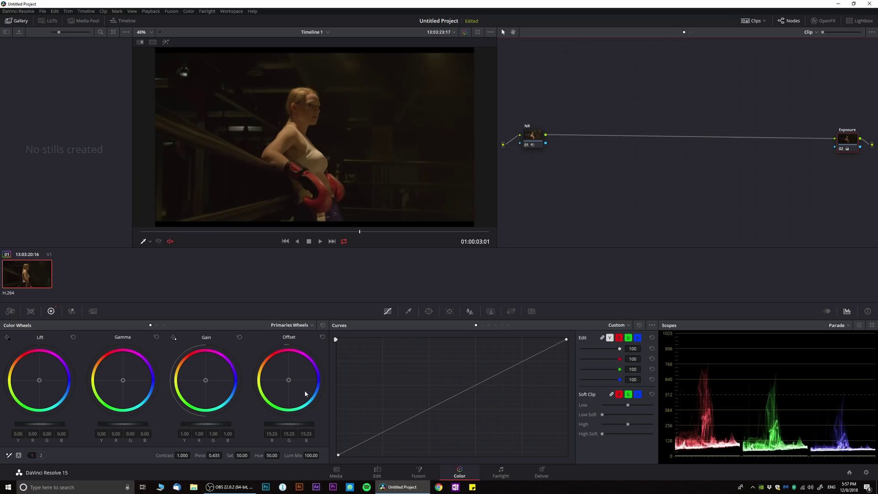
scroll(306, 393, up, 2)
scroll(306, 393, up, 2)
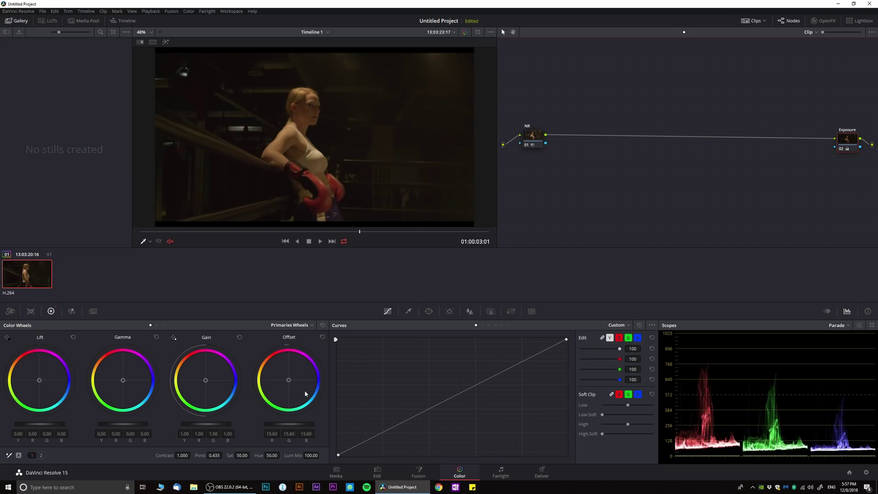
scroll(306, 393, down, 8)
scroll(305, 394, up, 8)
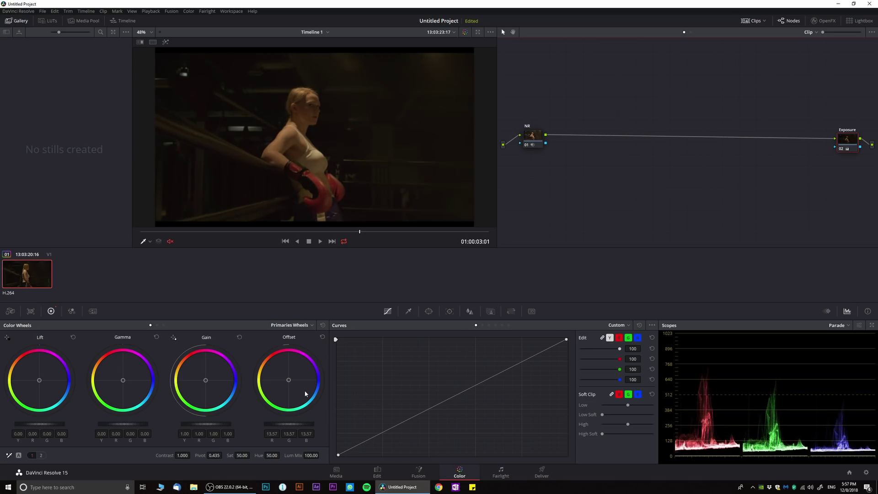
scroll(306, 393, down, 2)
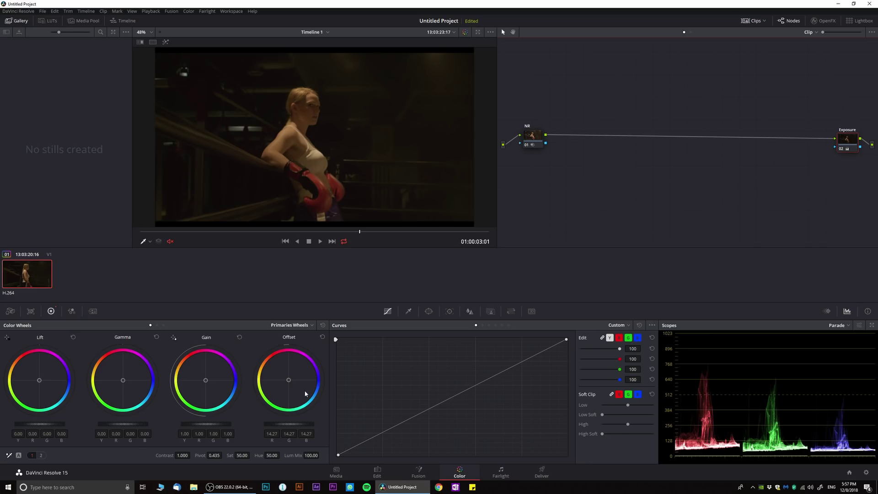
Switch the color wheels to Log and lower the Exposure node's Shadow level to -0.17 on all channels
key(alt+z)
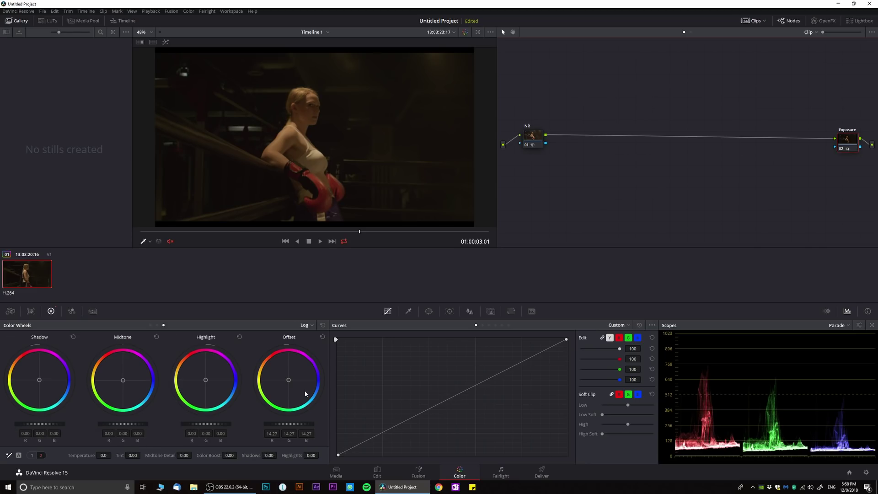
scroll(305, 394, down, 5)
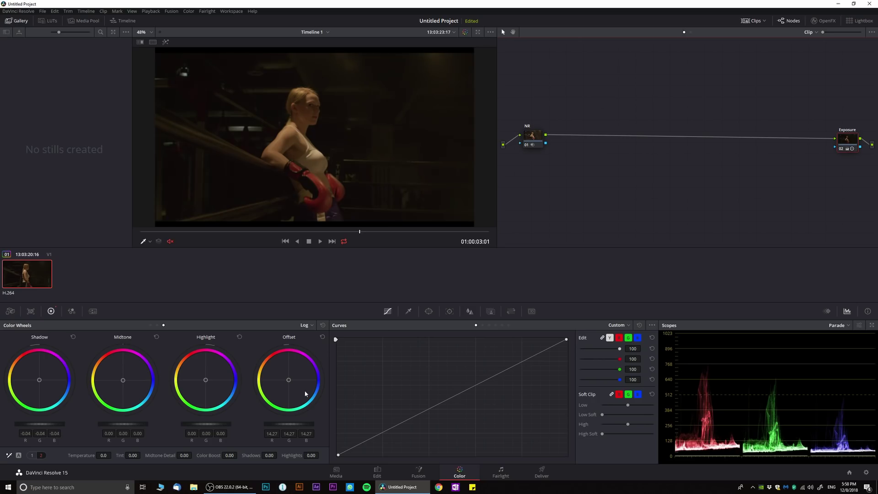
scroll(305, 393, down, 4)
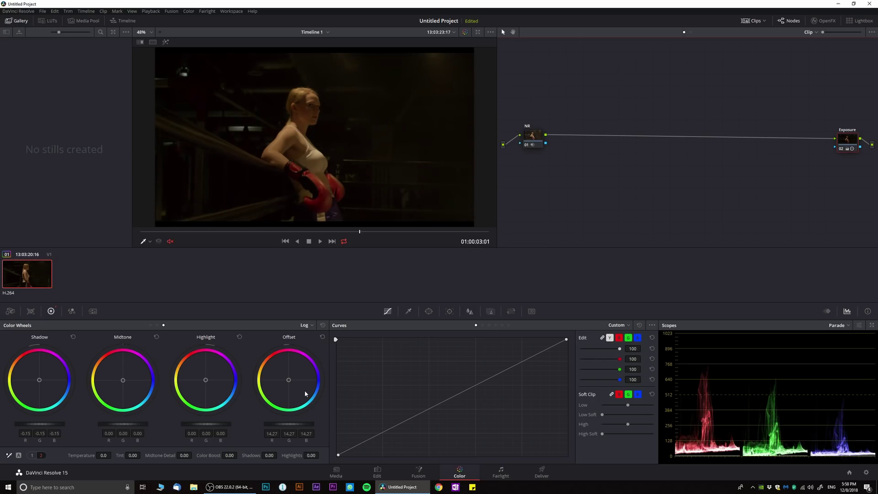
scroll(305, 394, down, 1)
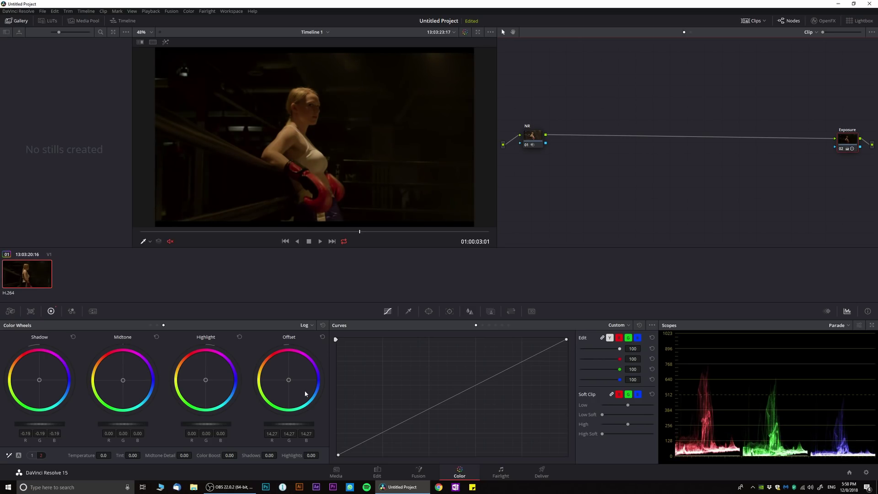
scroll(305, 394, up, 3)
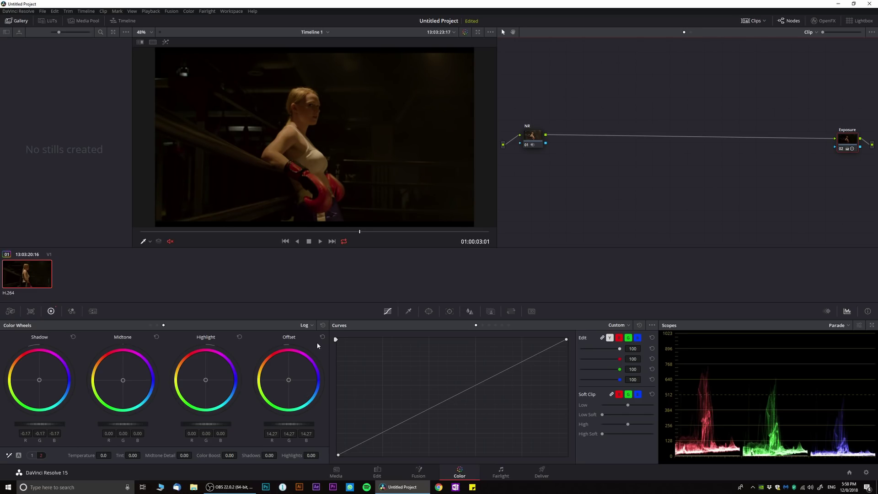
Bypass and restore all grades repeatedly to compare the exposure correction with the original image
key(shift+d)
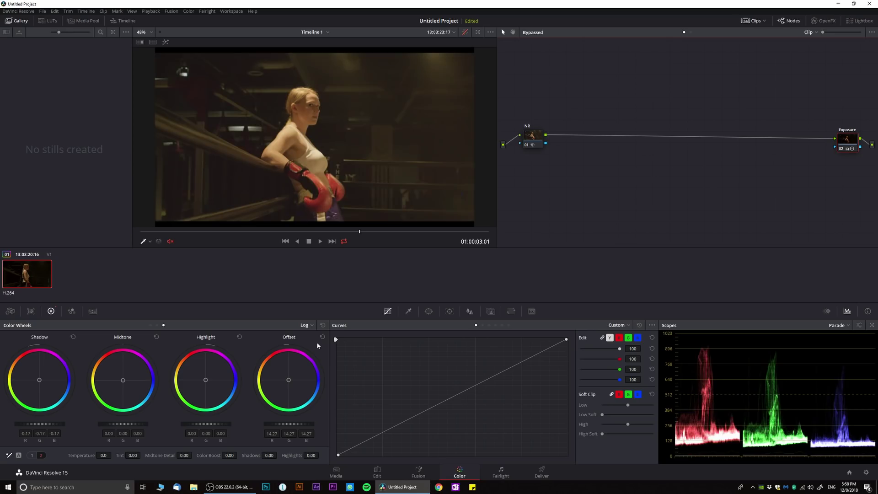
key(shift+d)
key(shift+d)
key(shift+d)
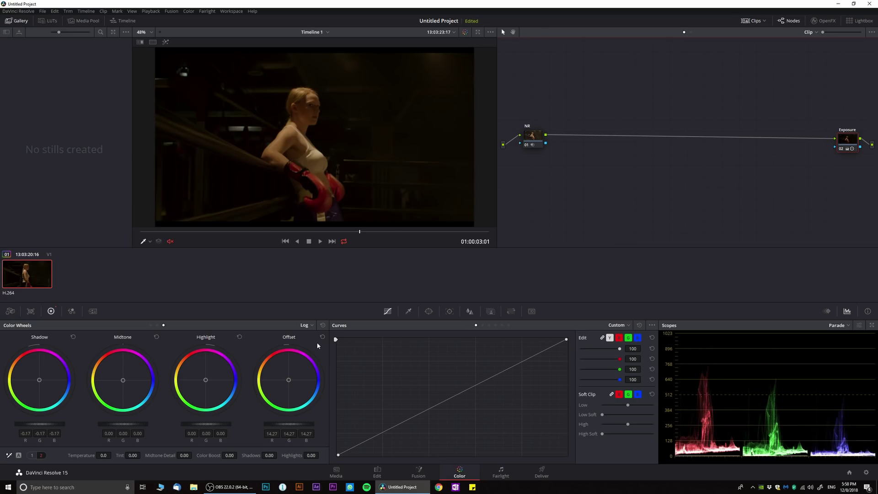
Add a serial node directly after the NR node and label it WB
click(534, 136)
key(alt+s)
right_click(566, 135)
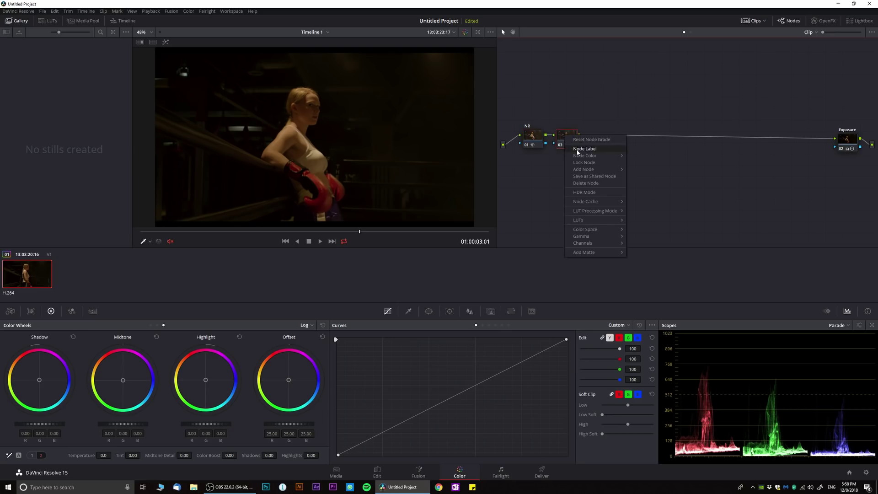
click(577, 153)
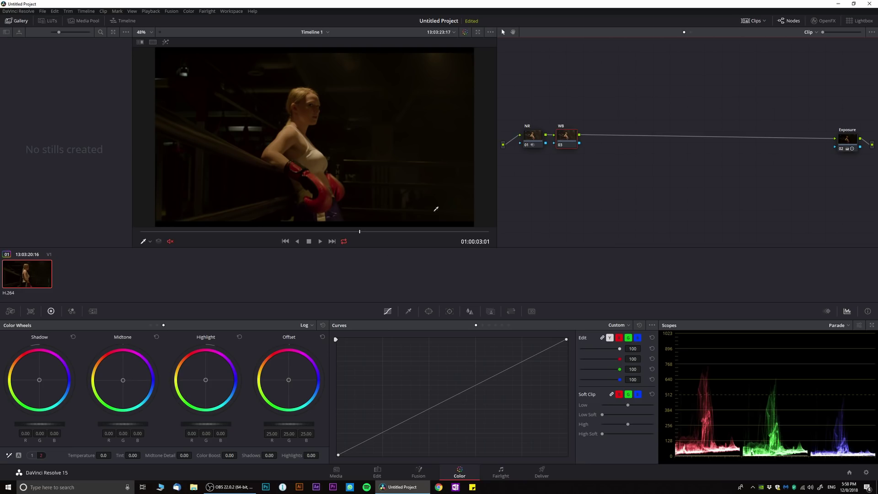
White balance the WB node by sampling the boxer's white top with the white balance picker
click(9, 455)
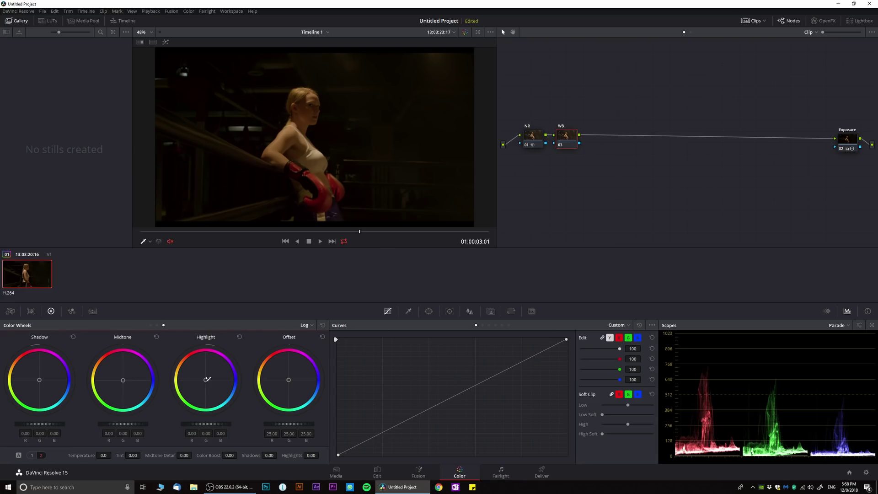
scroll(321, 168, up, 5)
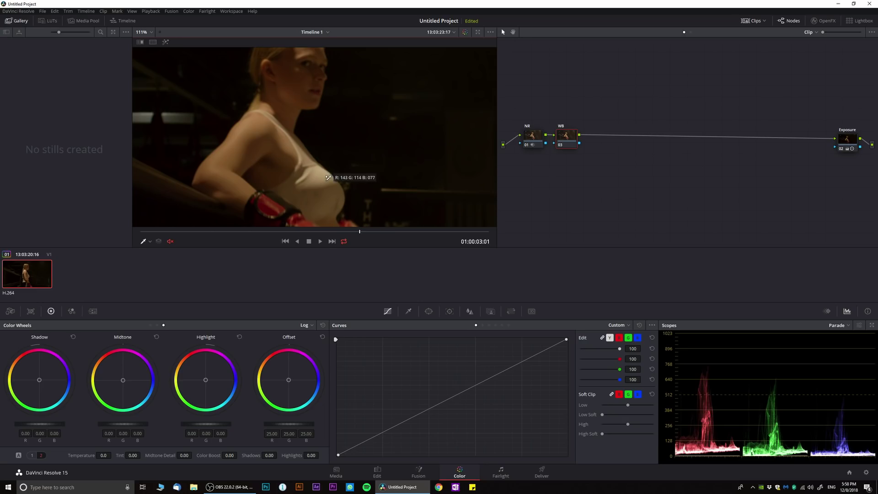
click(327, 178)
Examine the white balance result on the boxer's top, gloves and face, and return to the full frame
drag(366, 196, 356, 142)
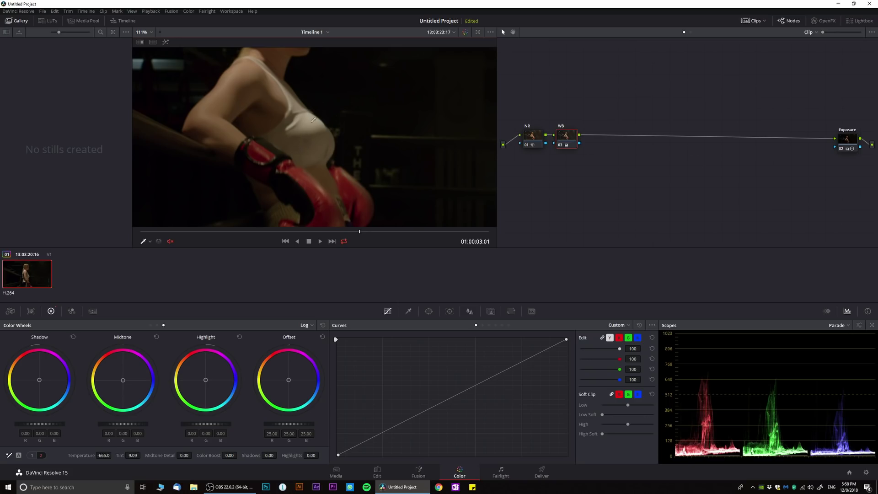
scroll(299, 170, down, 4)
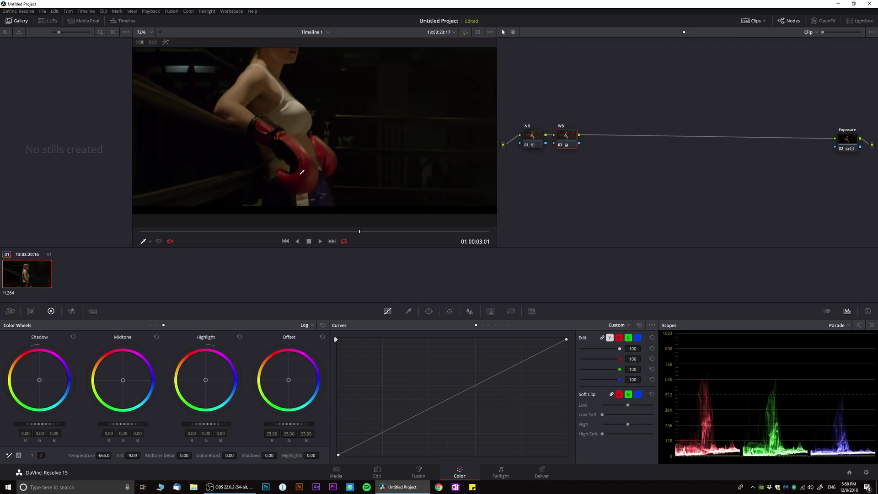
drag(304, 172, 334, 186)
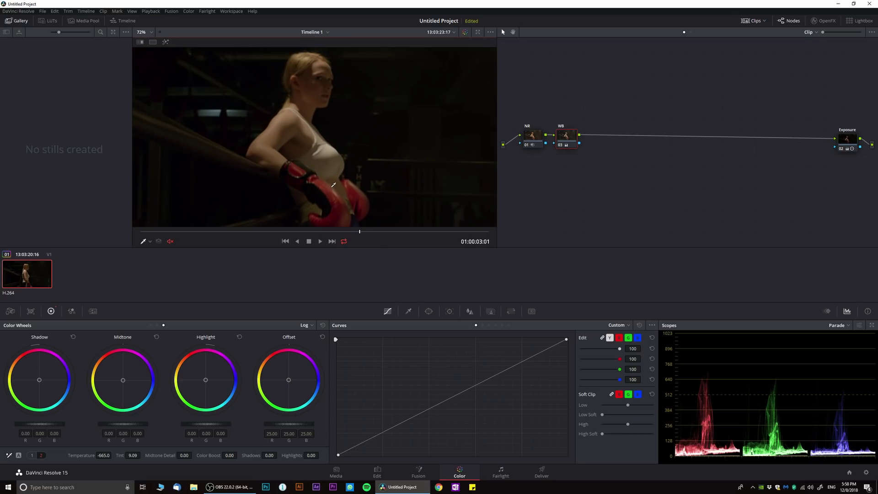
scroll(342, 178, down, 2)
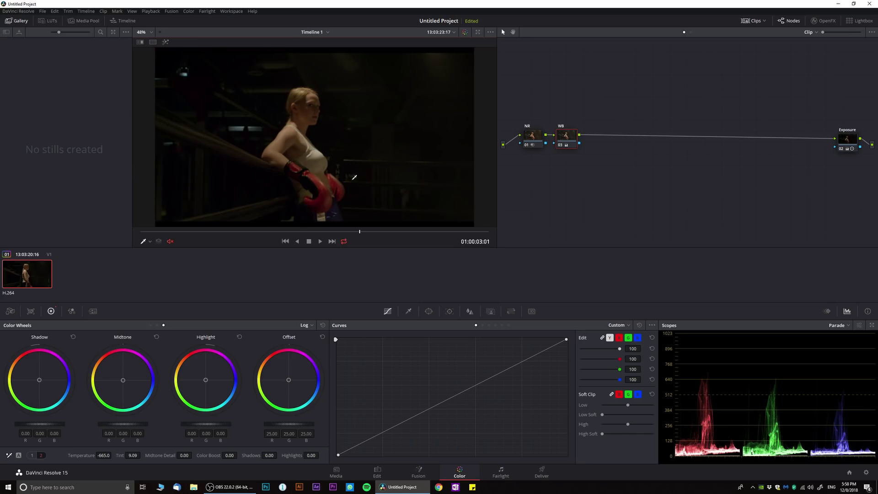
click(323, 160)
click(639, 325)
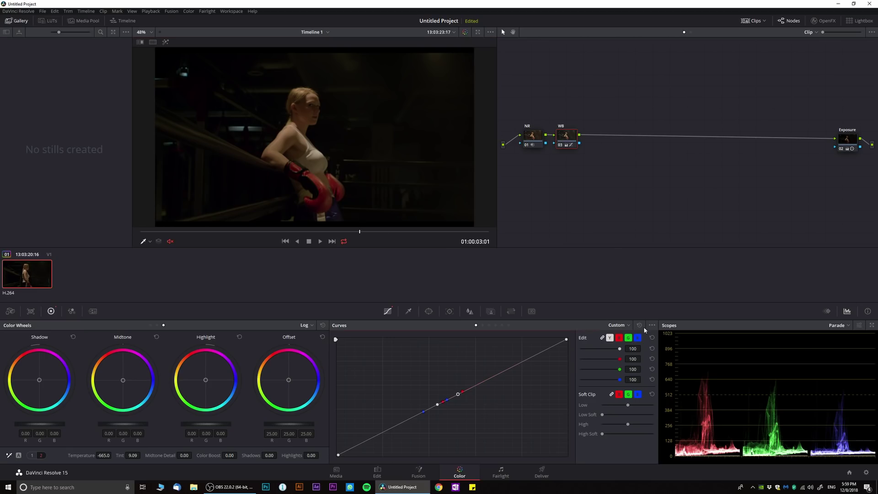
Resample the WB node's white balance from a different spot on the boxer's white top
click(9, 455)
click(320, 152)
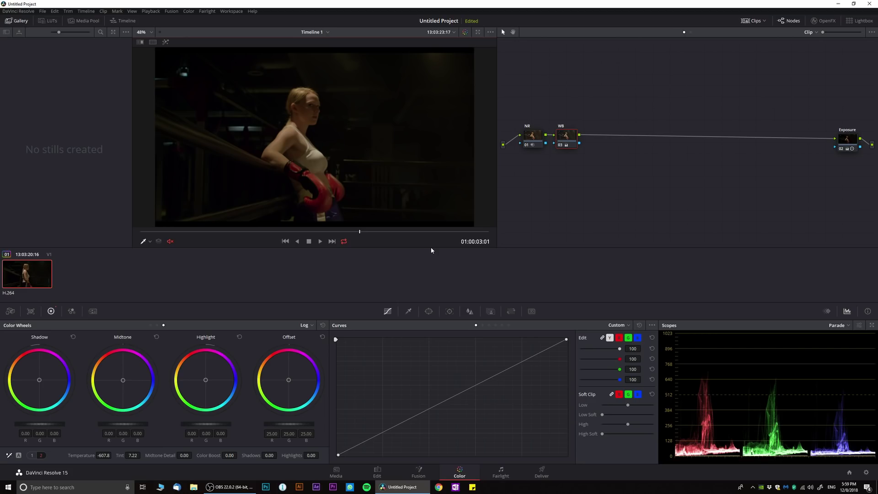
Add a serial node directly after the WB node and label it SAT
key(alt+s)
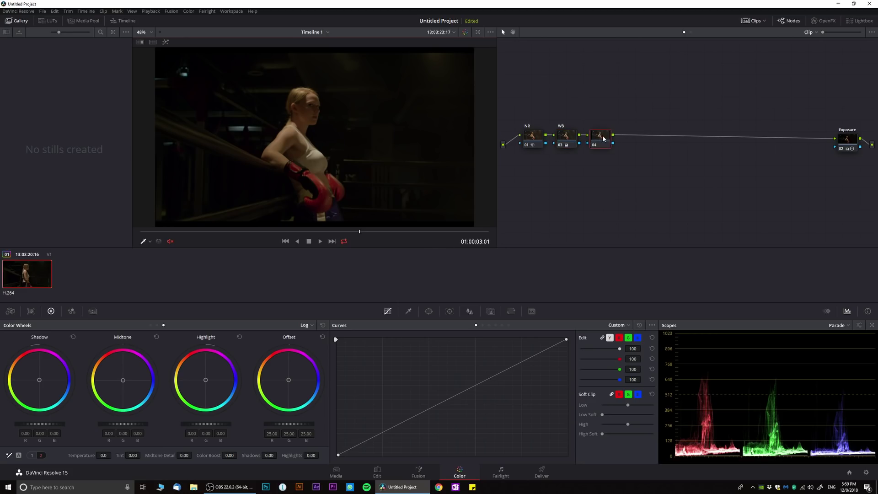
right_click(604, 137)
click(612, 153)
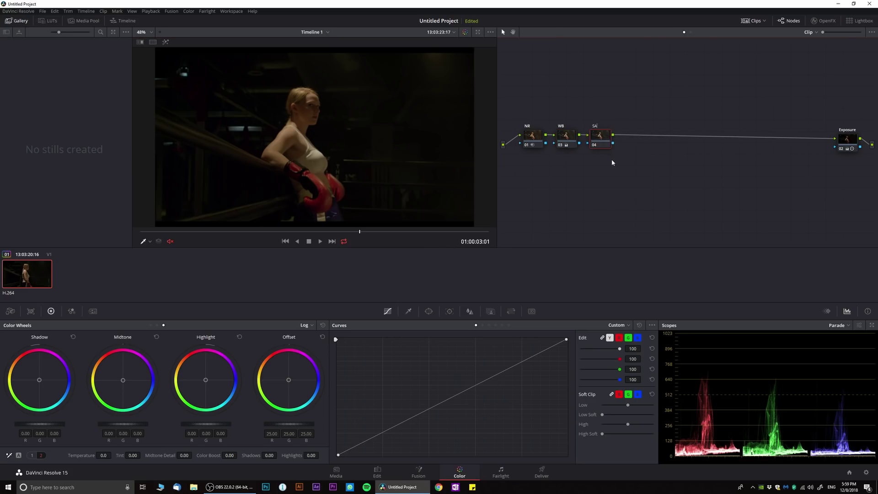
Change the scope to Vectorscope, brighten its trace and turn on the skin tone indicator
click(859, 325)
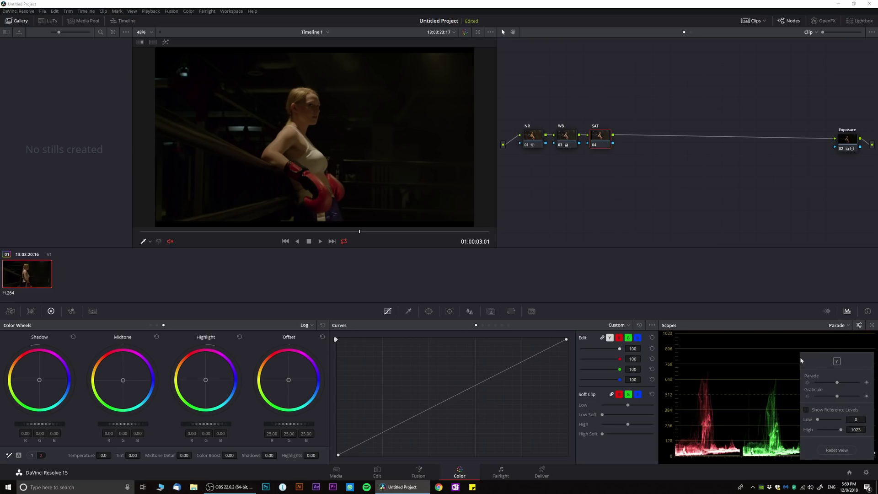
click(732, 331)
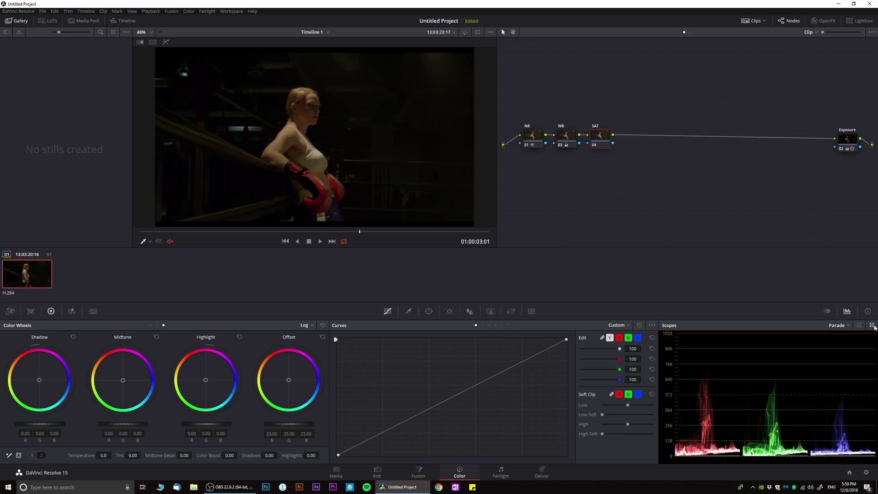
click(842, 325)
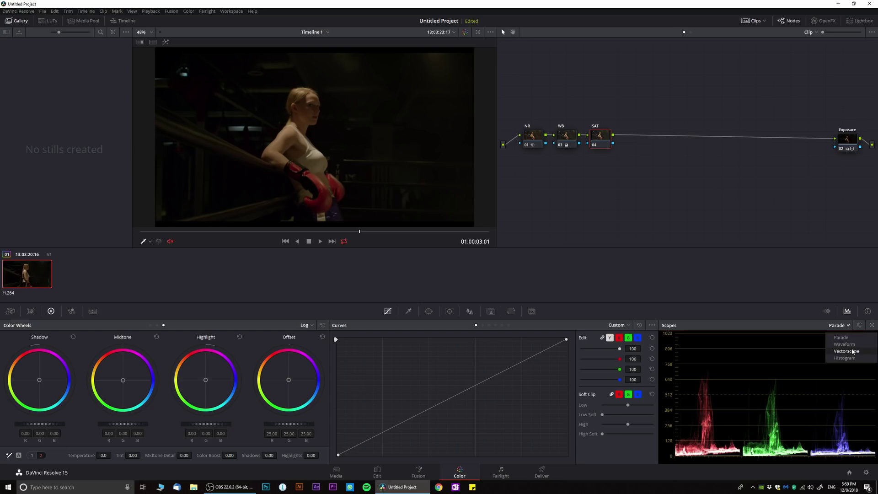
click(840, 351)
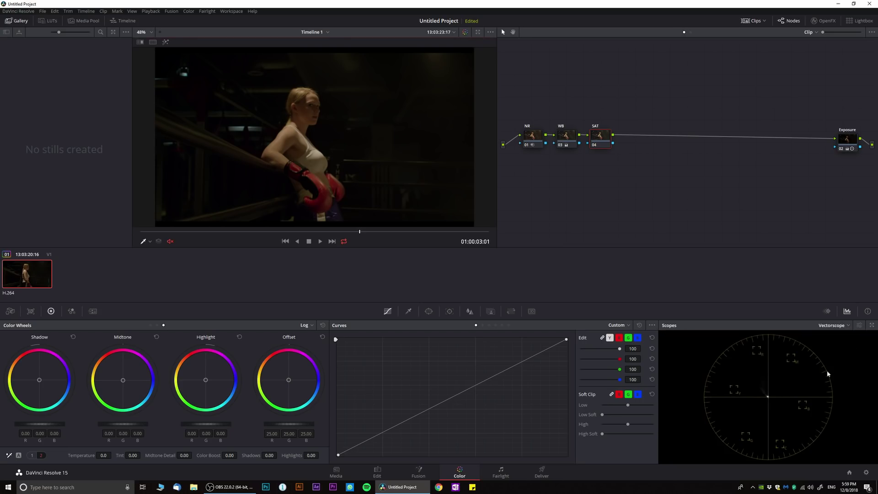
click(859, 325)
drag(818, 392, 835, 389)
click(808, 426)
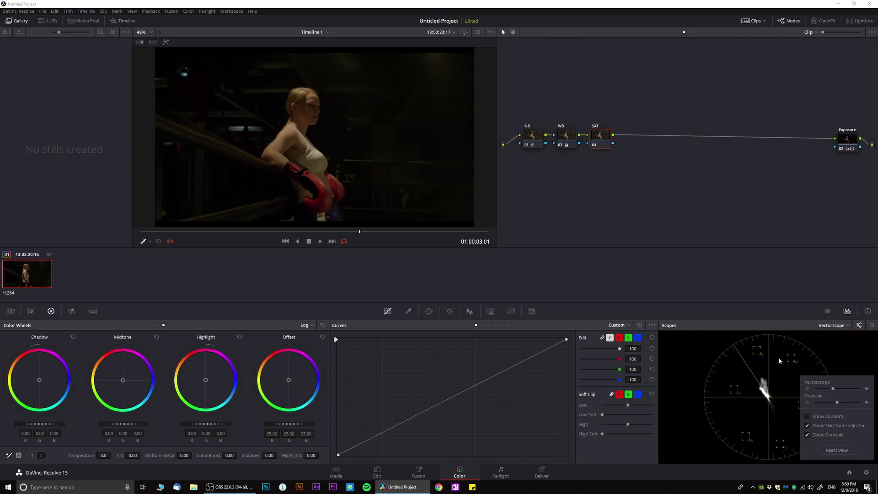
click(860, 326)
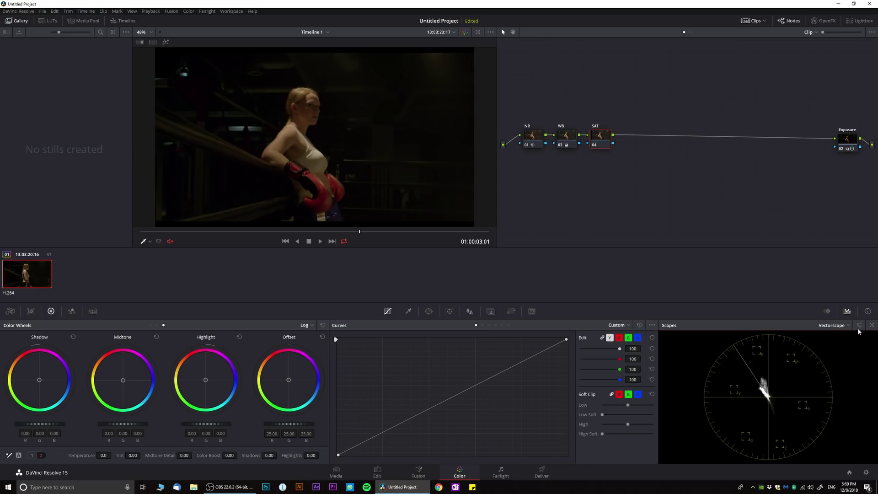
Switch the scope back to Parade
click(859, 326)
click(847, 326)
click(843, 338)
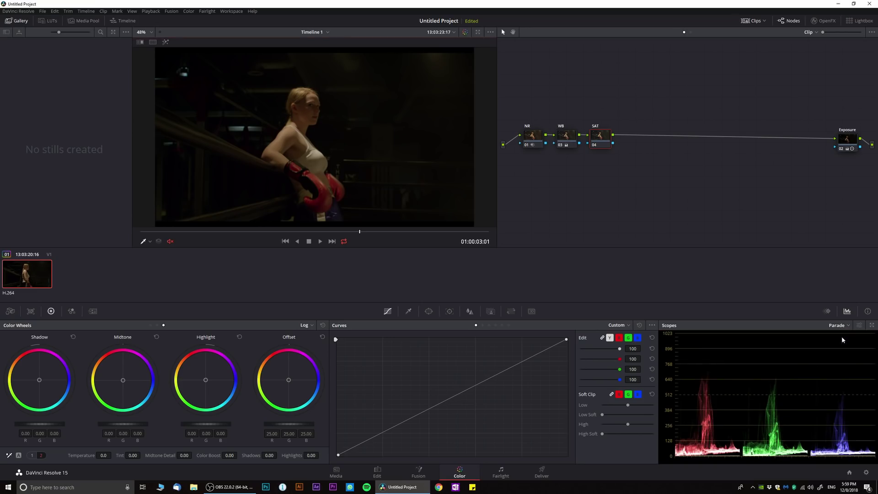
Raise the saturation on the SAT node slightly, checking the boxer's skin, top and gloves up close
scroll(353, 165, up, 5)
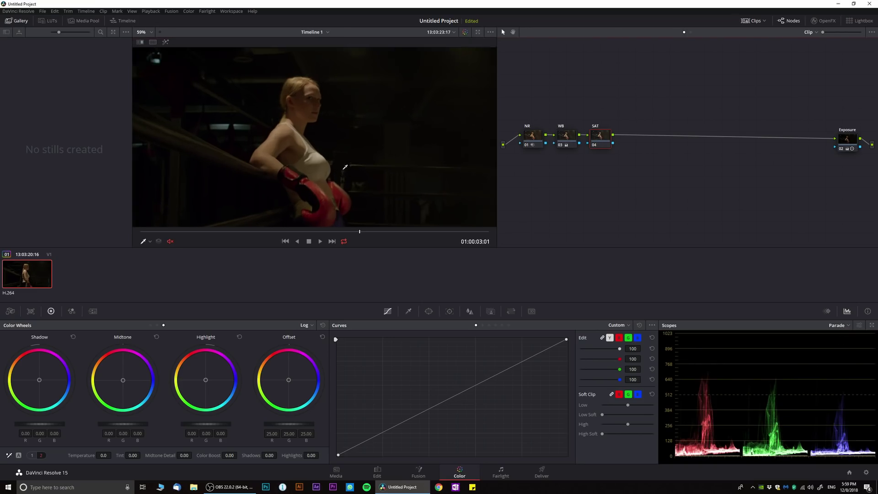
scroll(360, 177, up, 2)
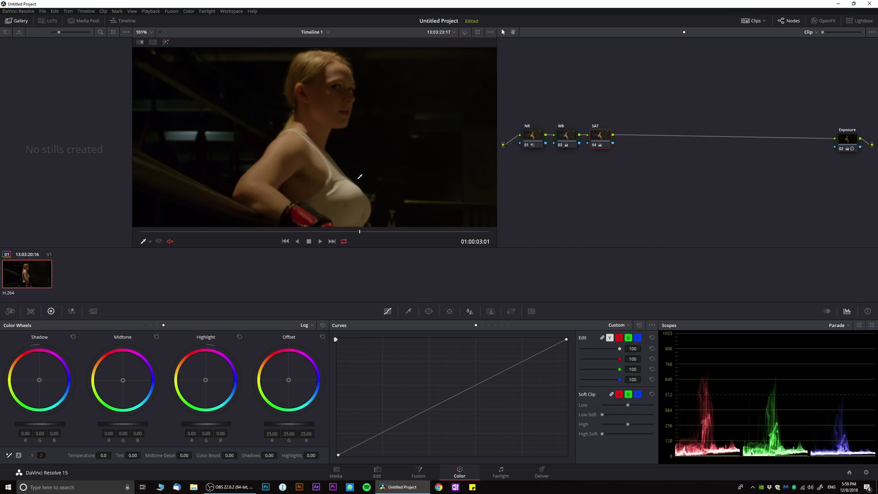
scroll(360, 176, down, 7)
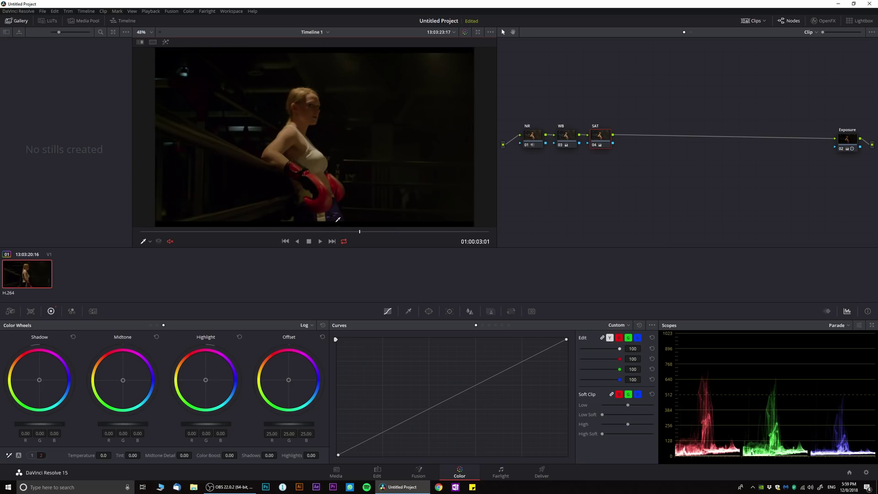
scroll(344, 202, up, 4)
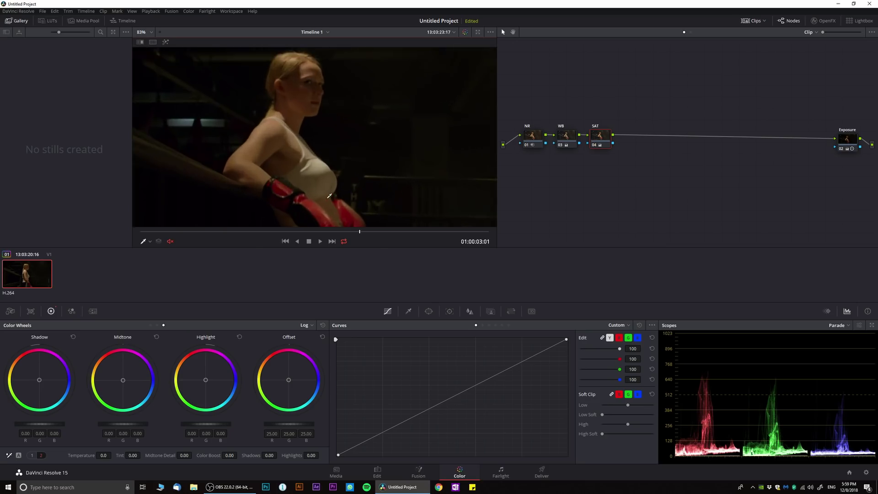
scroll(329, 196, down, 4)
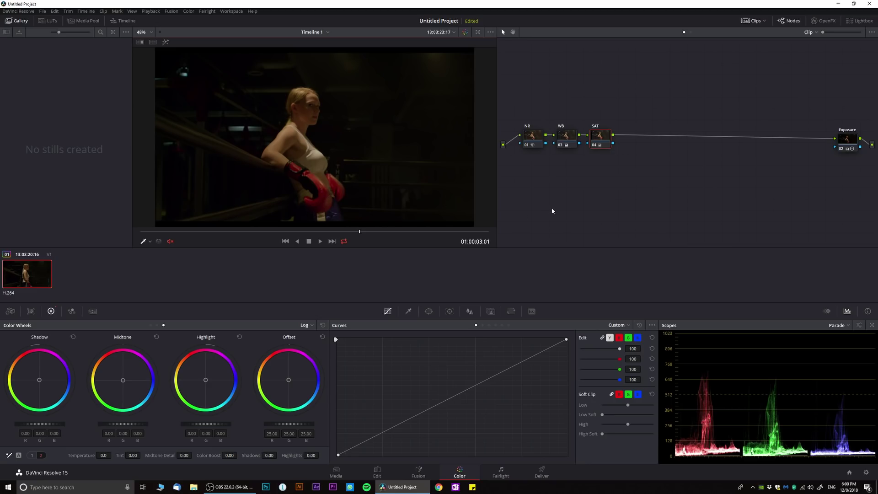
Add a serial node after SAT with a parallel node, and space the two apart vertically
key(alt+s)
key(alt+p)
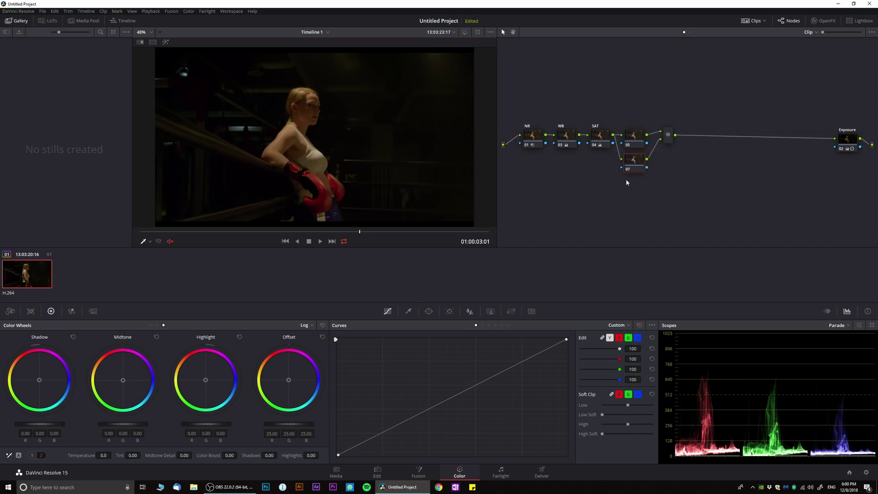
drag(639, 133, 636, 93)
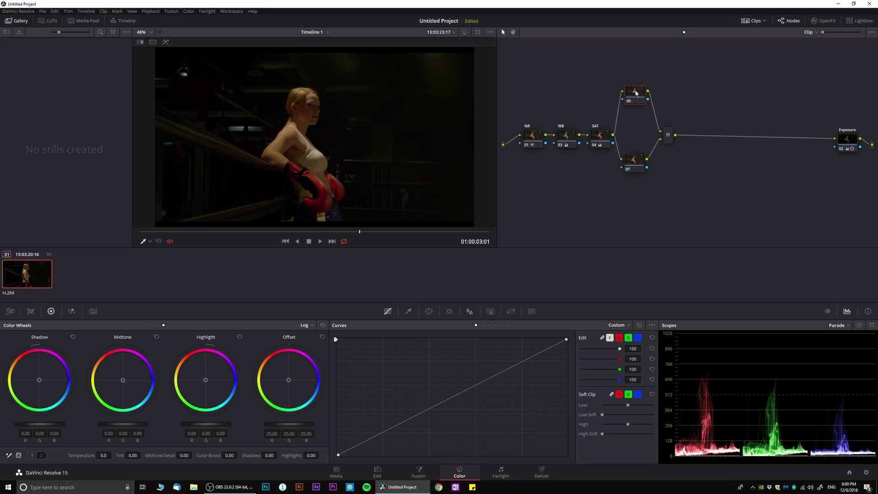
drag(634, 161, 636, 166)
Label the upper parallel node Cont and set its contrast to 1.108 and pivot to 0.231
right_click(639, 92)
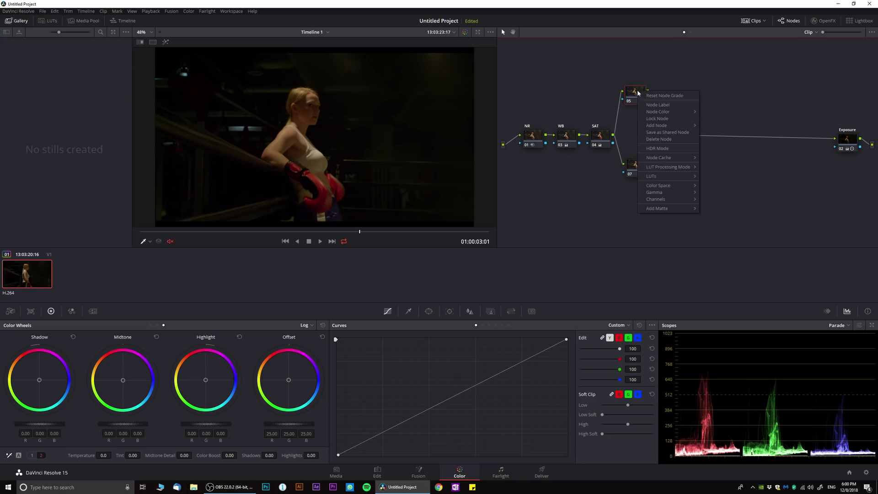
click(649, 105)
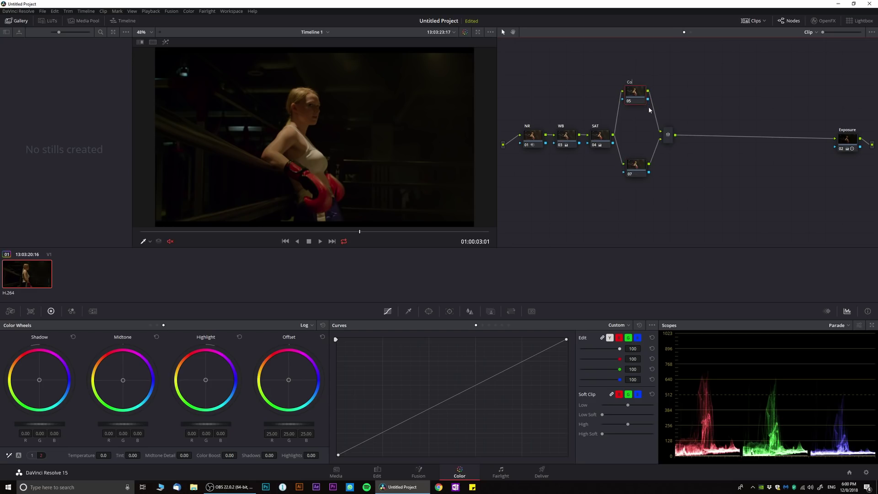
text(Cont)
key(Return)
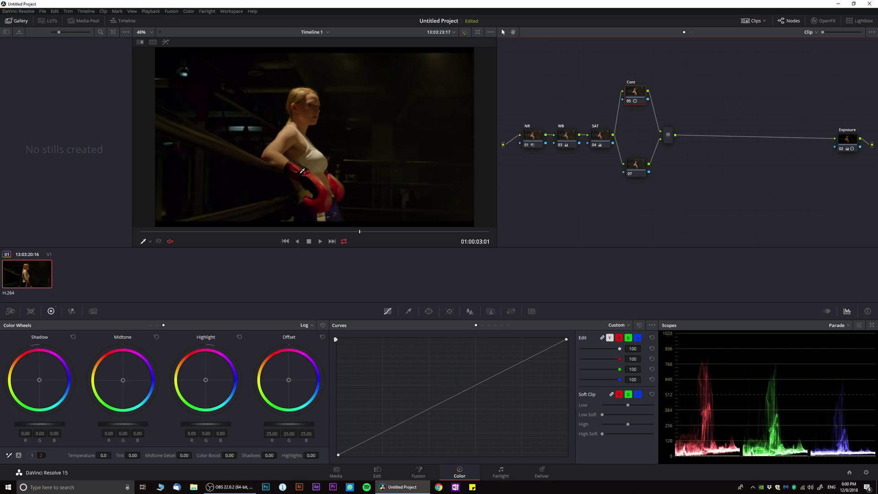
click(30, 455)
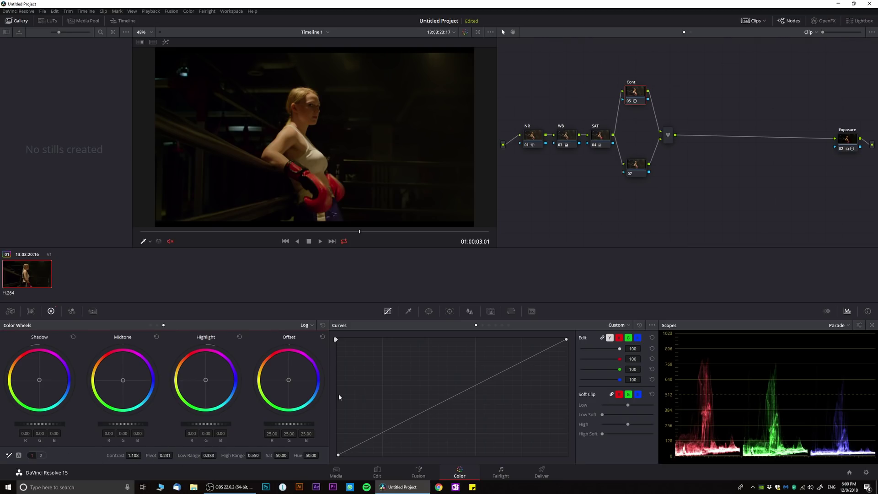
Disable and enable the Cont node repeatedly to compare the contrast change, and scrub through the clip
key(ctrl+d)
key(ctrl+d)
key(ctrl+d)
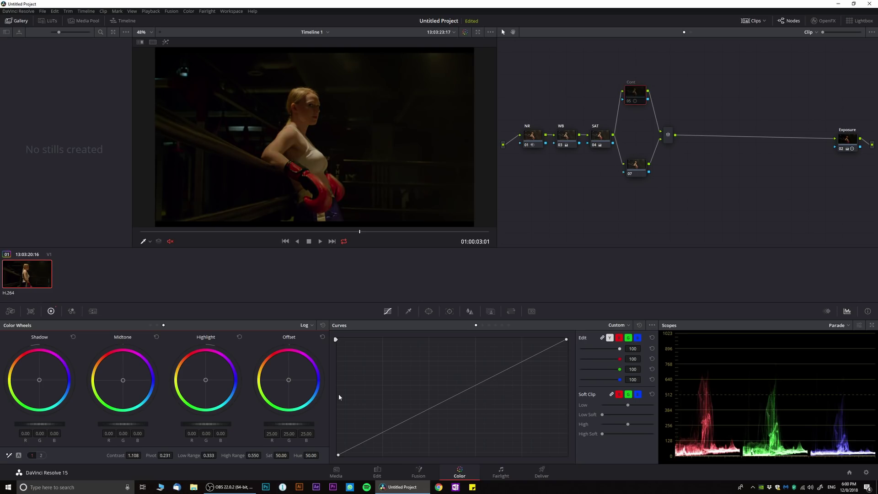
key(ctrl+d)
key(ctrl+d)
key(ctrl+d)
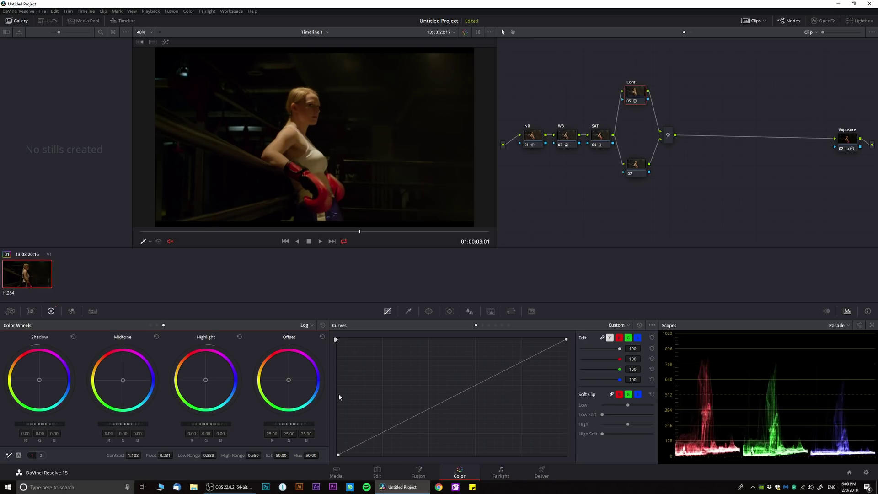
key(ctrl+d)
key(ctrl+d)
click(260, 232)
drag(300, 231, 370, 234)
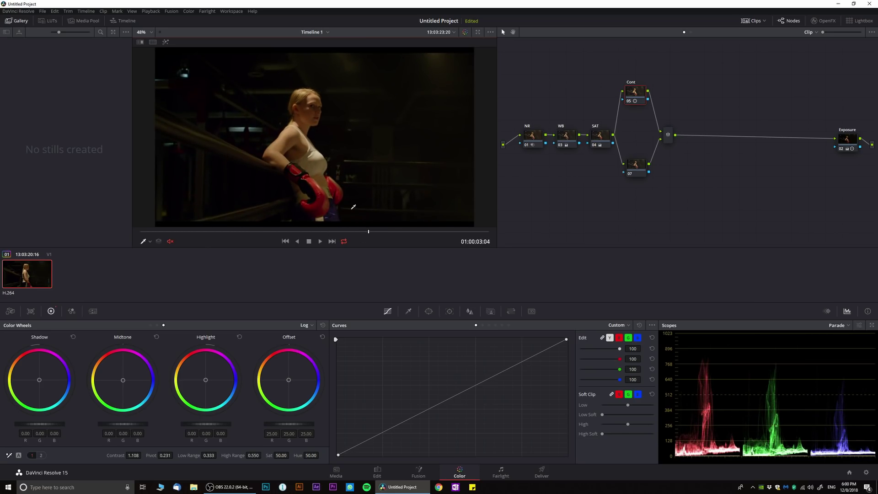
Move the Cont node and the unlabeled parallel node closer together in the node graph
drag(639, 167, 639, 174)
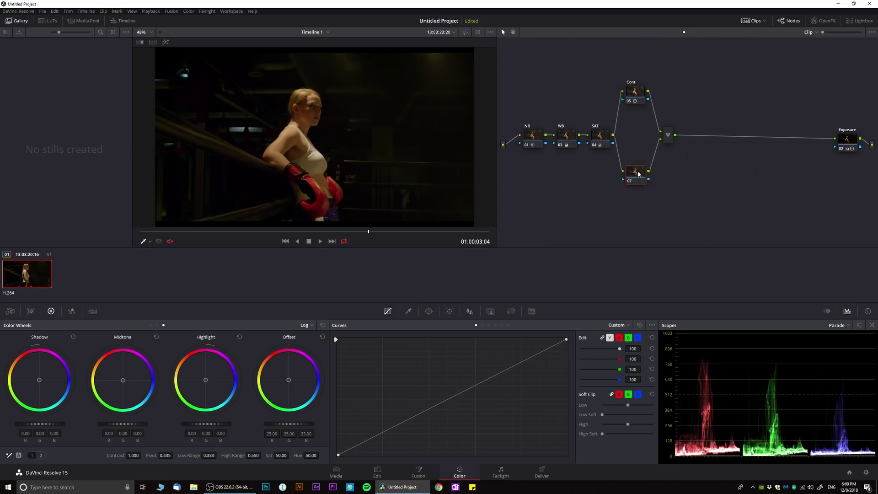
drag(641, 94, 641, 103)
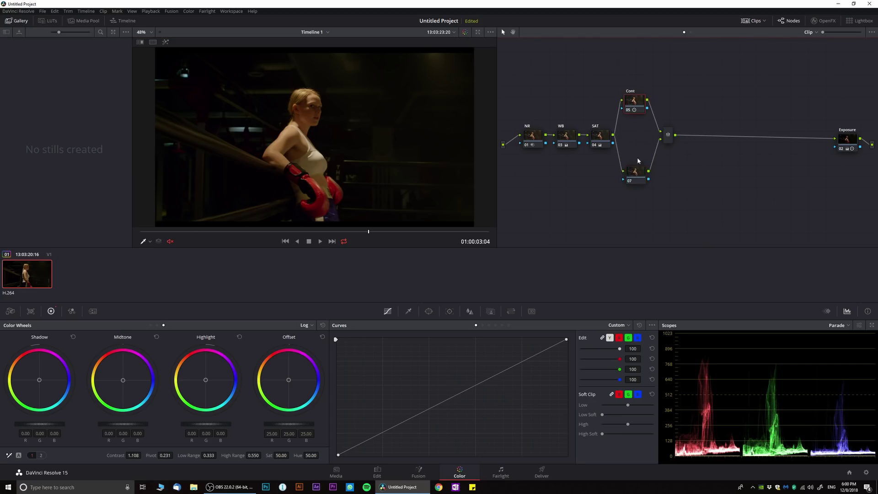
drag(637, 173, 636, 168)
drag(636, 101, 636, 110)
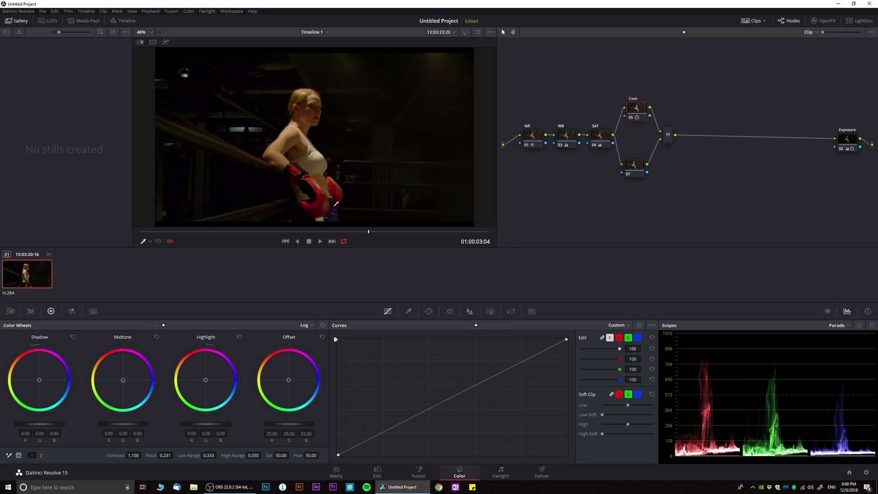
Examine the boxer's gloves and shorts in close-up, and scrub through the full frame at several points of the clip
scroll(338, 191, up, 4)
scroll(331, 125, up, 2)
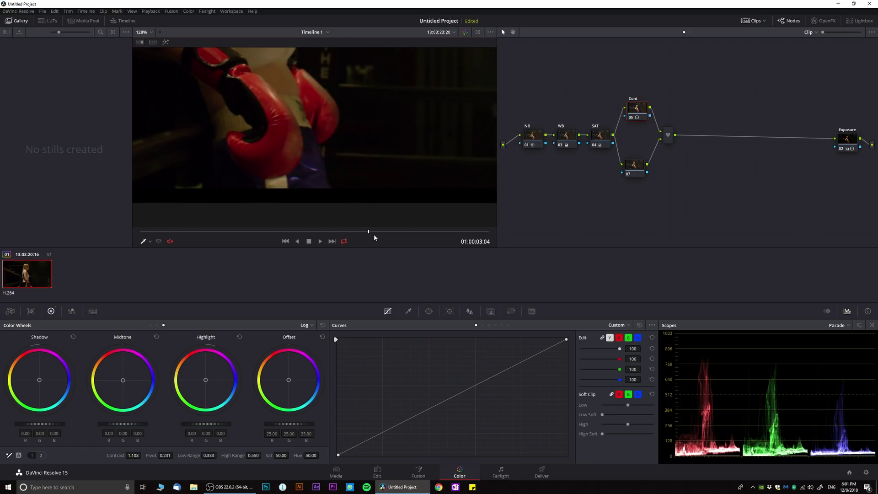
drag(355, 233, 335, 240)
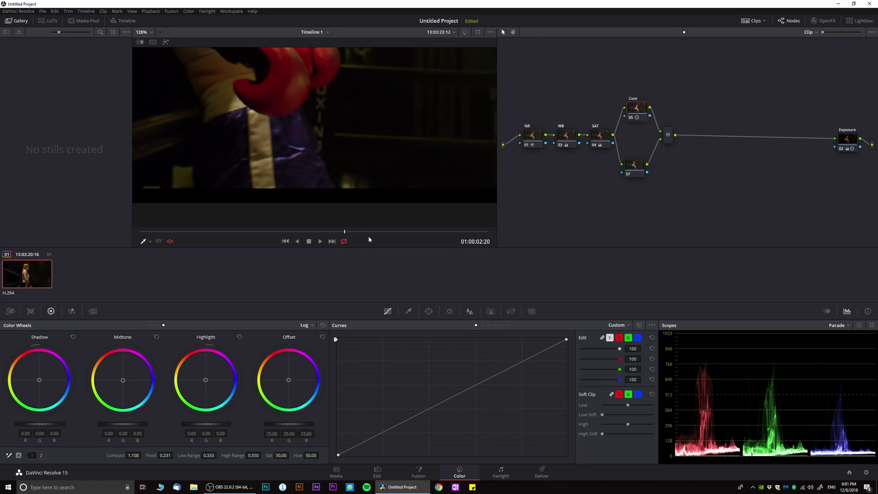
key(shift+z)
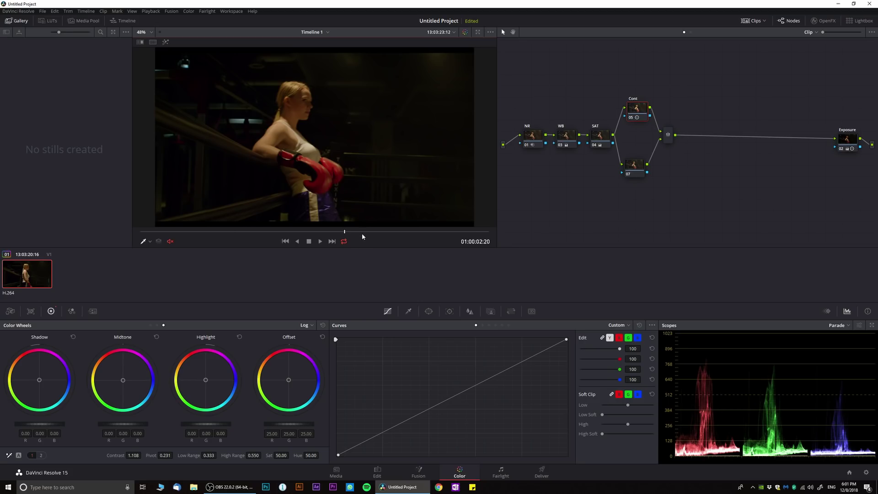
drag(362, 237, 267, 237)
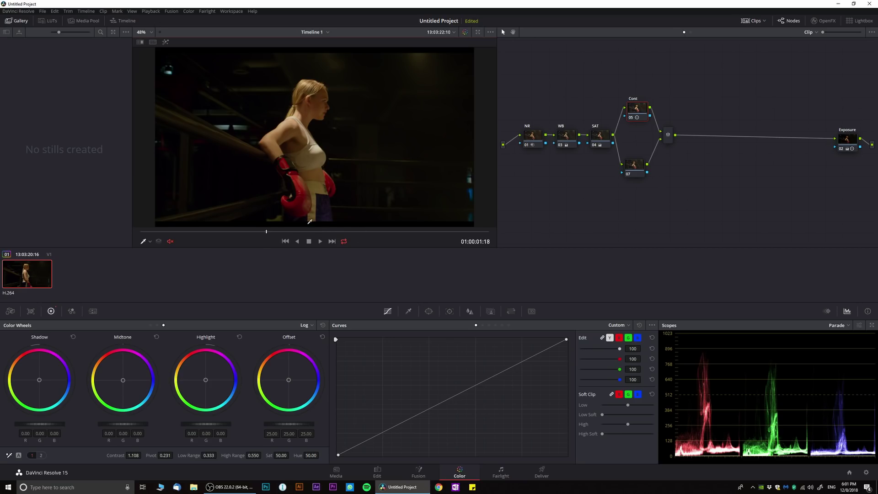
drag(313, 235, 336, 232)
Label the lower parallel node look and push its shadows toward blue with RGB values of -0.12, -0.11 and 0.35
right_click(637, 167)
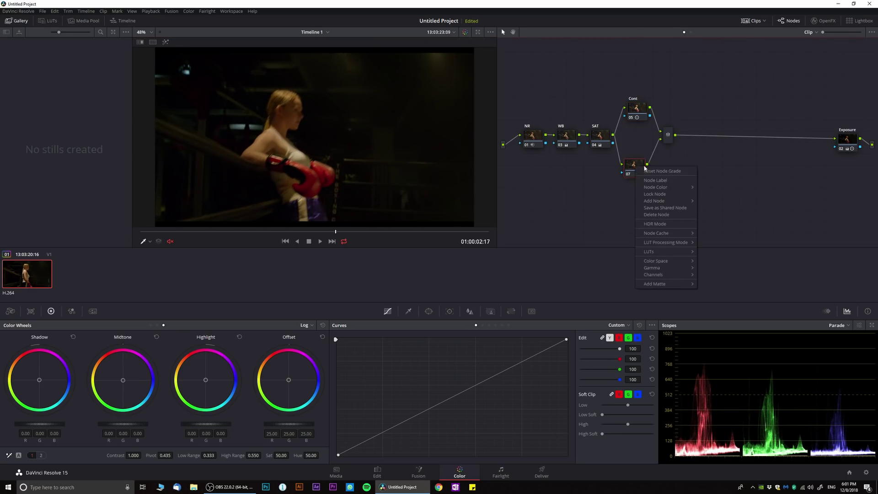
click(661, 181)
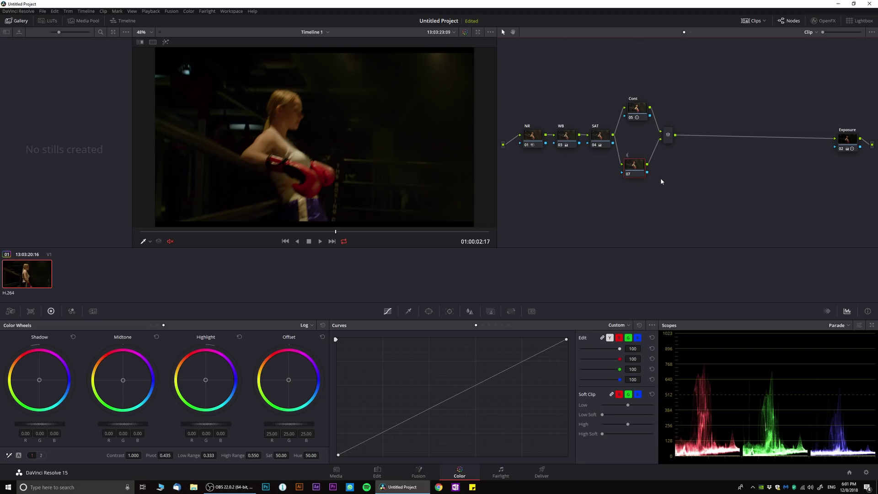
key(Return)
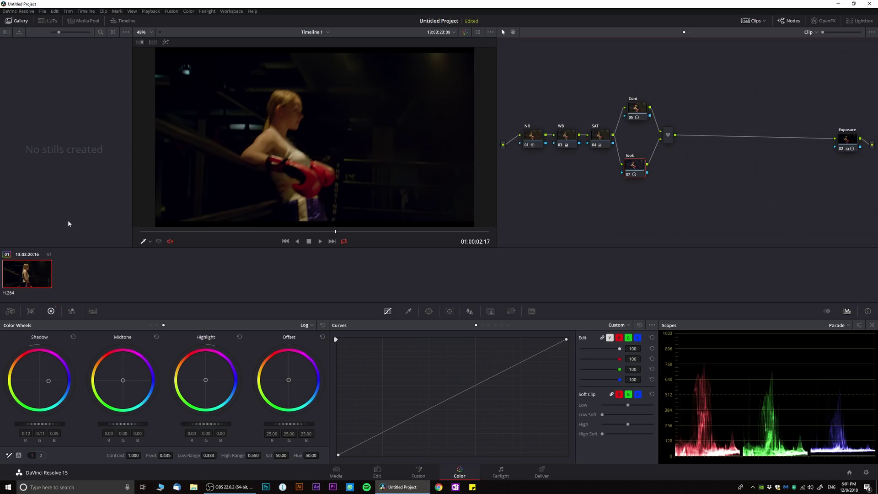
Disable and enable the look node repeatedly to compare the blue shadow tint with the untinted image
key(ctrl+d)
key(ctrl+d)
key(ctrl+d)
key(ctrl+d)
key(ctrl+d)
key(ctrl+d)
key(alt+z)
key(alt+z)
Lower the look node's high range to 0.436 and tint its highlights with RGB values of -0.16, 0.04 and 0.07
drag(255, 456, 251, 456)
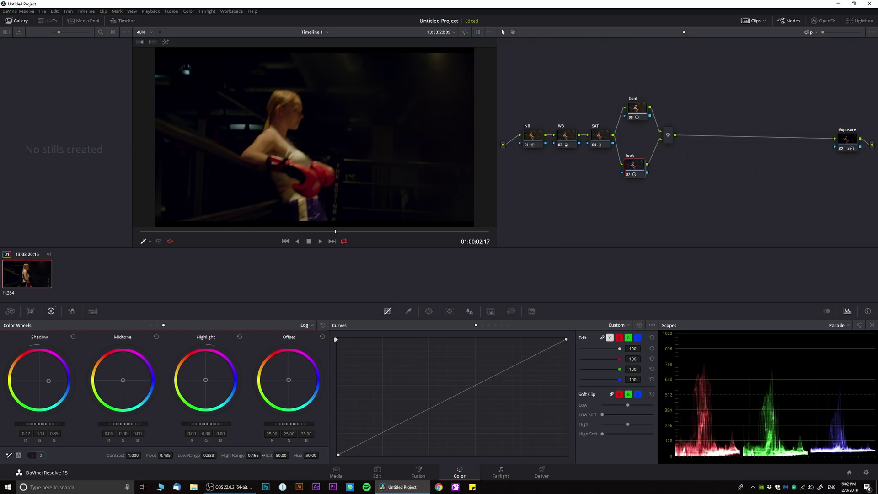
drag(203, 382, 206, 384)
scroll(327, 188, up, 3)
scroll(327, 187, up, 1)
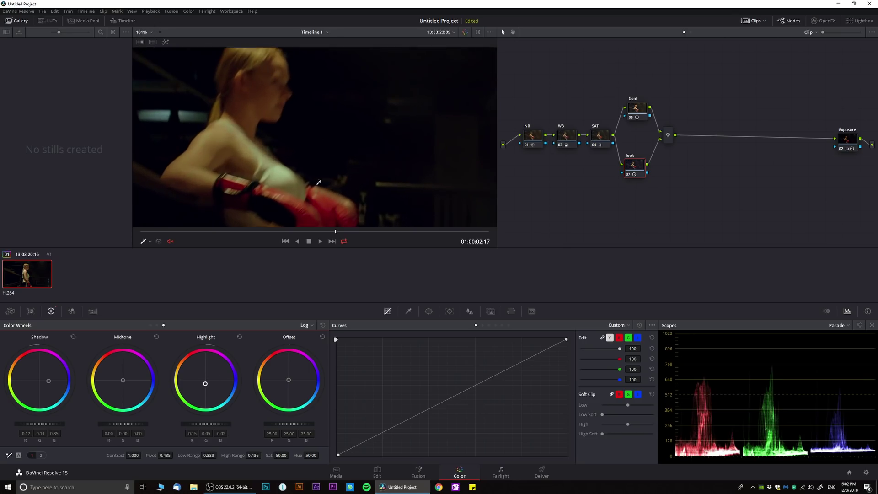
scroll(326, 188, up, 1)
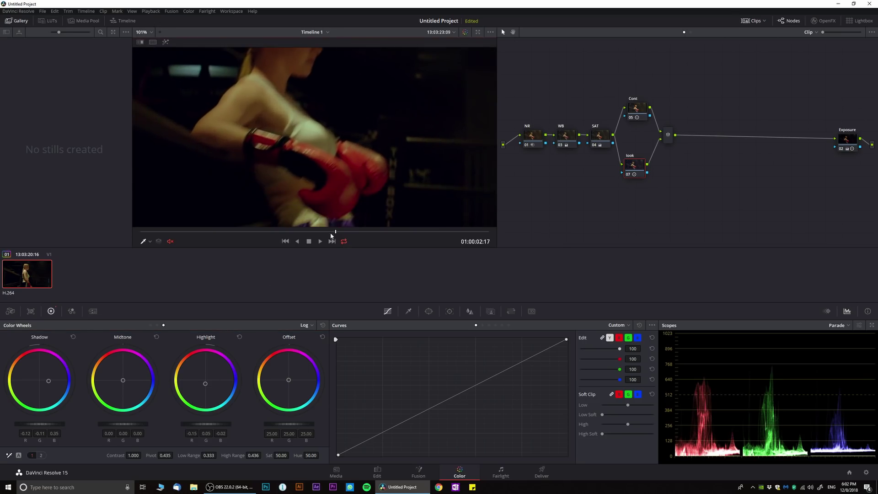
drag(314, 232, 405, 233)
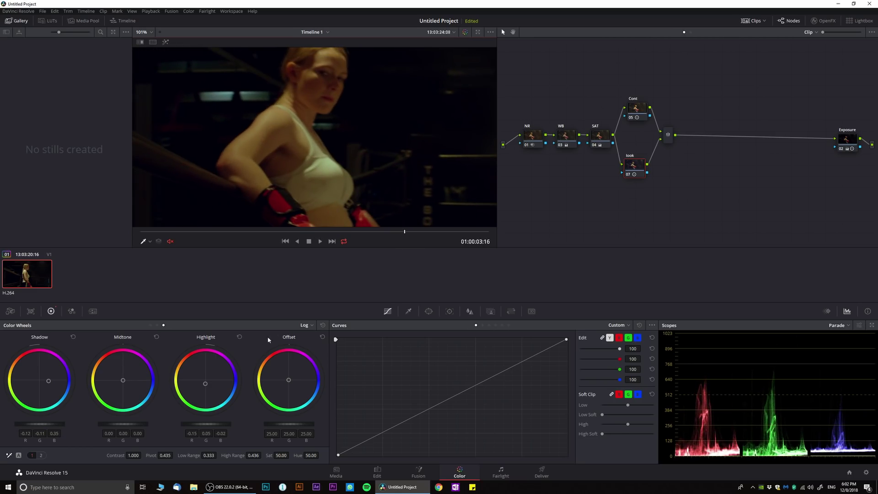
mouse_move(210, 385)
mouse_down()
mouse_move(205, 377)
mouse_move(207, 385)
mouse_up()
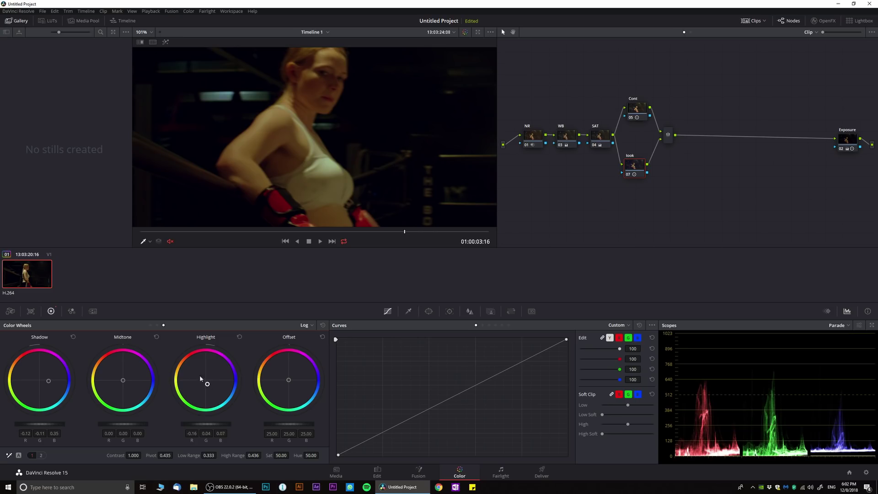
Compare the boxer in full frame and close-up with the look node disabled and enabled
key(shift+z)
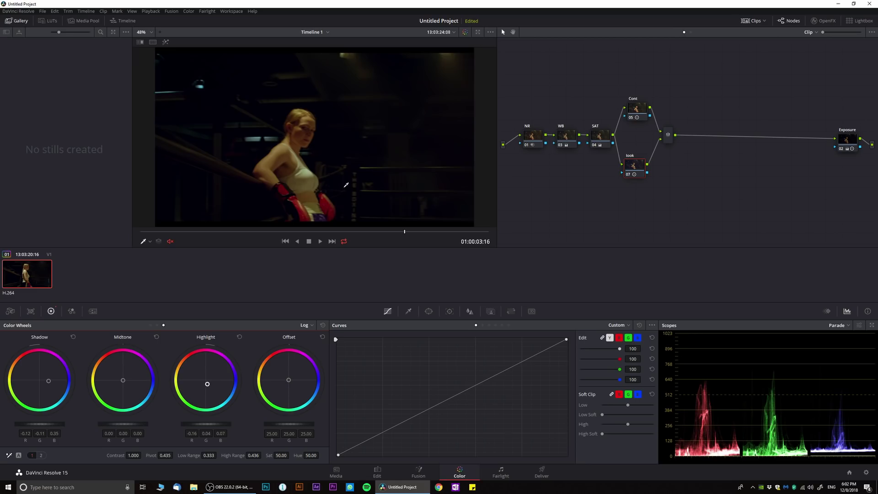
scroll(347, 185, up, 2)
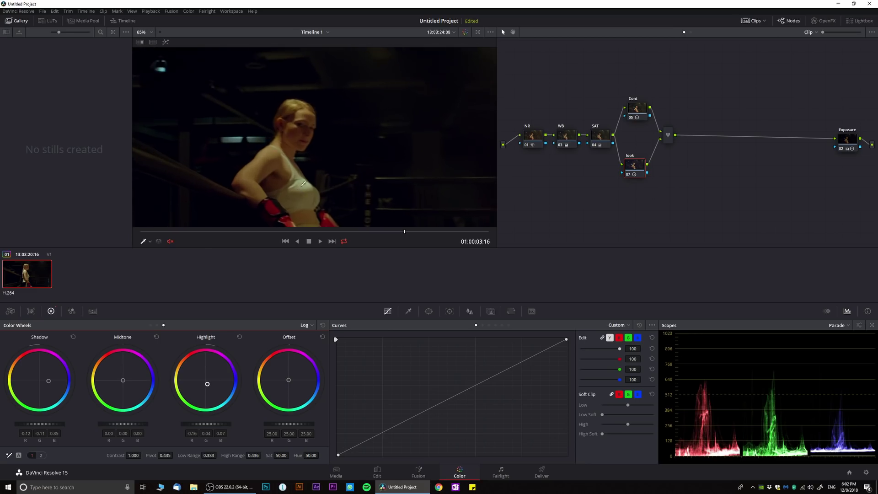
scroll(302, 184, up, 4)
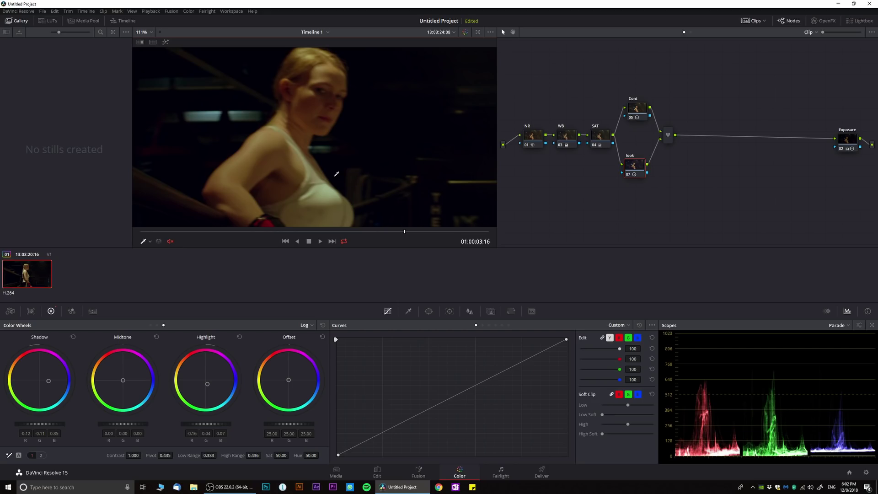
key(ctrl+d)
key(ctrl+d)
key(ctrl+d)
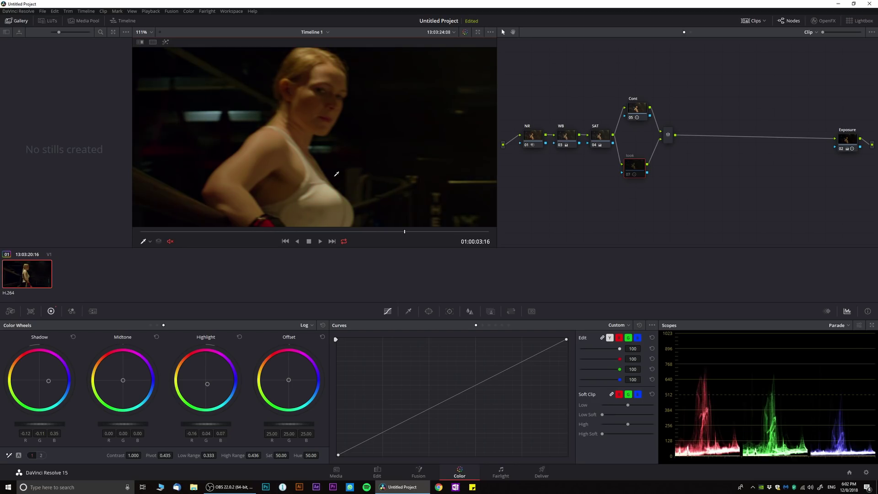
key(ctrl+d)
scroll(336, 174, down, 6)
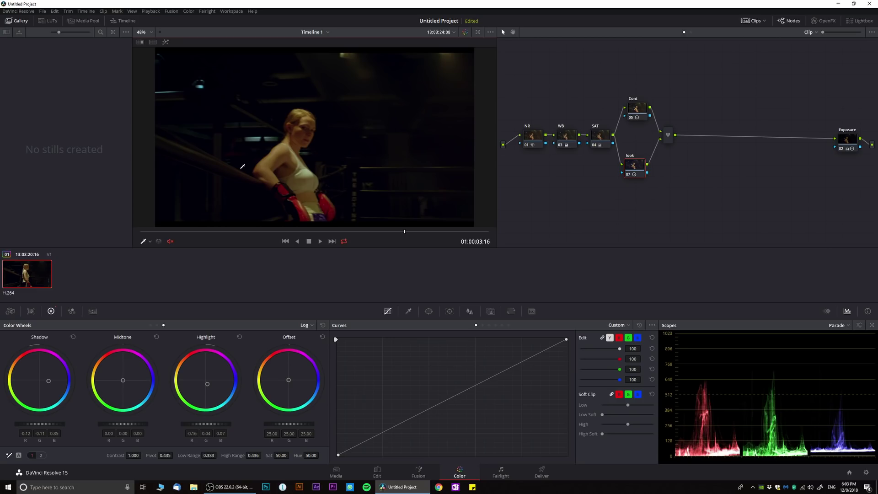
Move the Cont and look nodes closer together and add another parallel node below look
drag(635, 167, 636, 164)
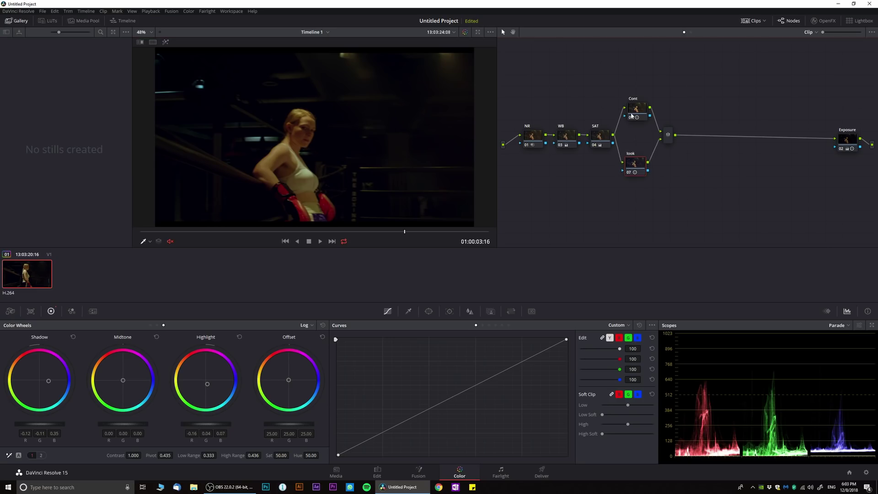
drag(631, 115, 630, 123)
click(633, 165)
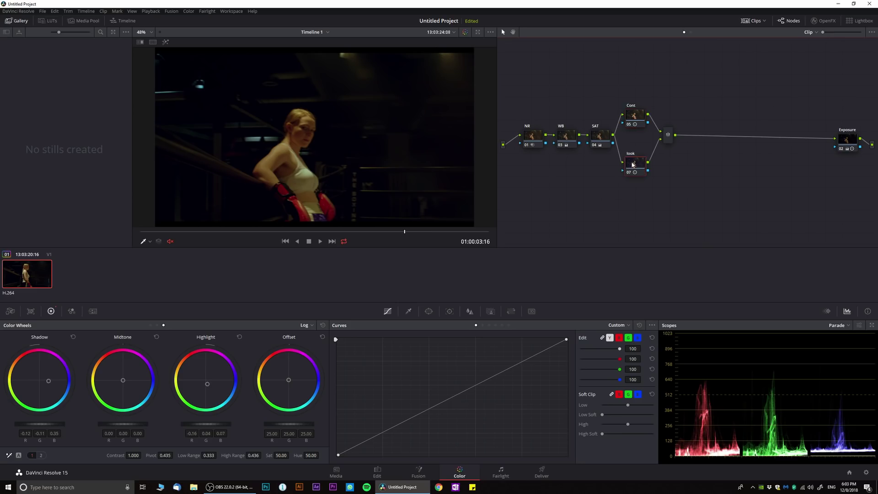
key(alt+l)
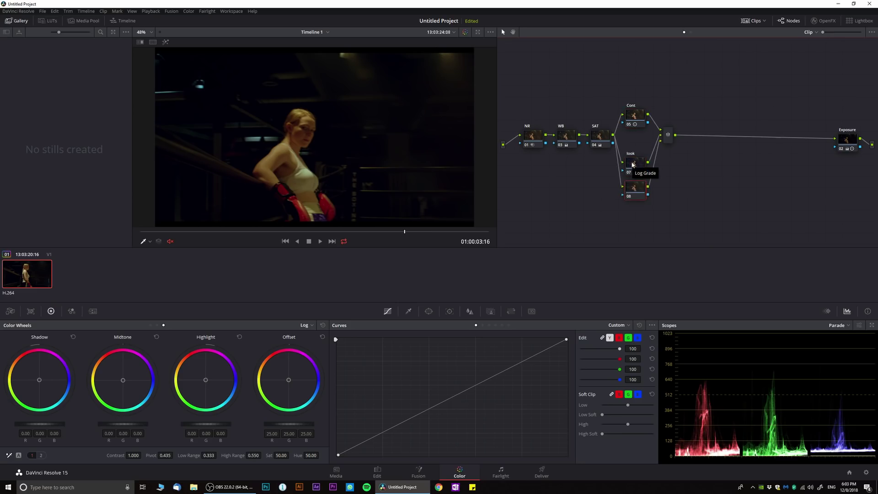
Space the new parallel node slightly away from look and label it skin
drag(400, 234, 378, 232)
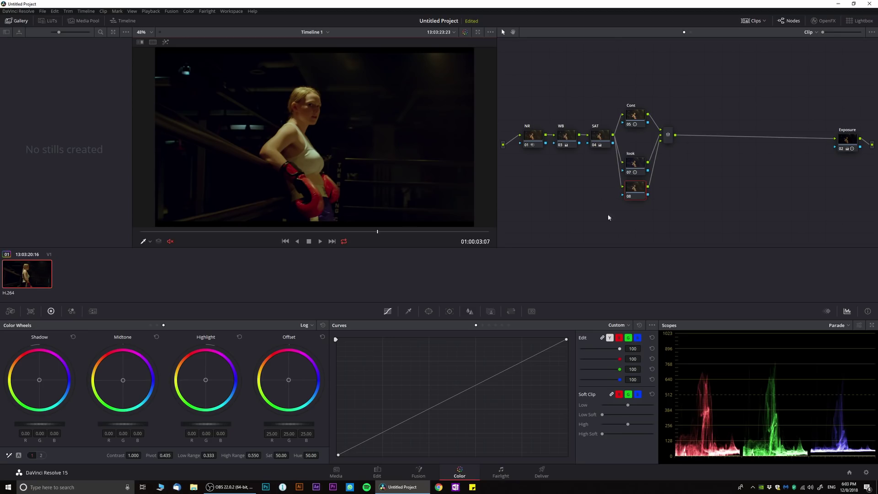
drag(635, 188, 635, 194)
right_click(637, 195)
click(650, 206)
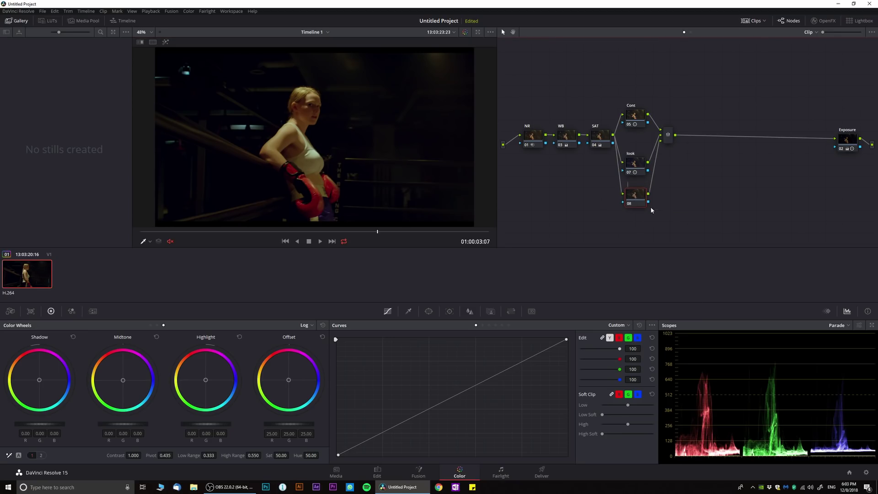
text(skin)
Sample the boxer's upper arm with the HSL qualifier on the skin node and highlight the selected area
click(408, 312)
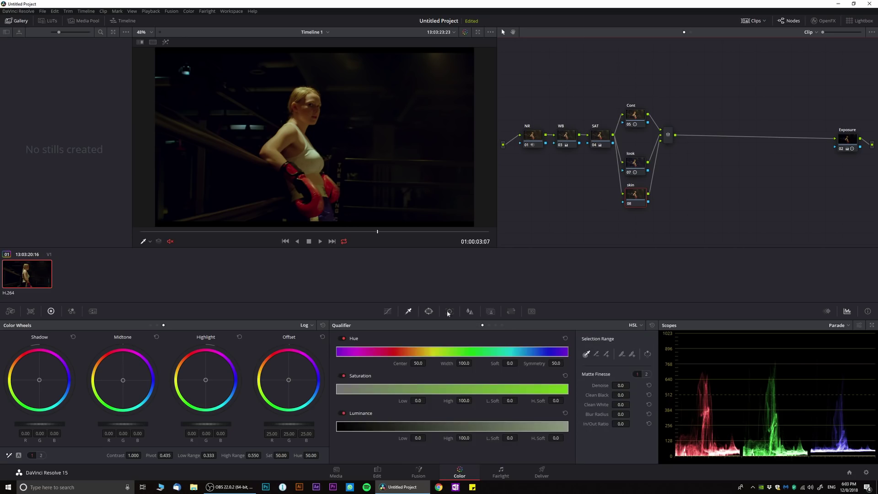
click(278, 138)
click(165, 42)
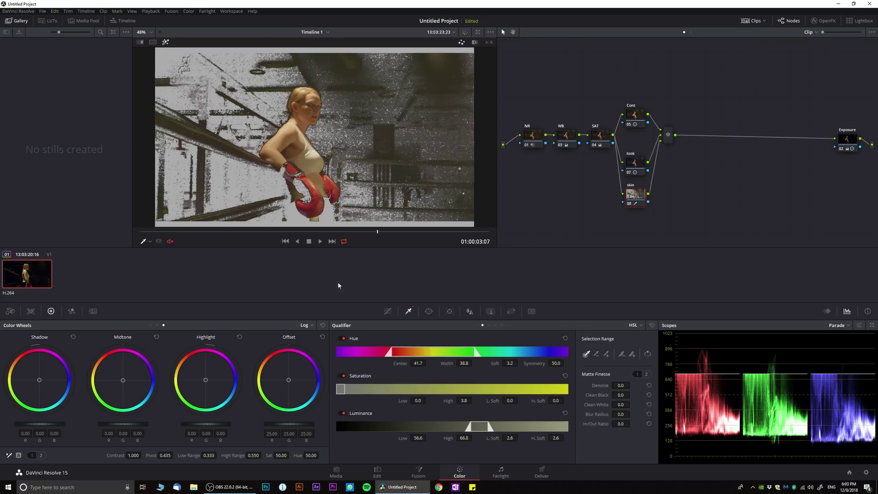
Narrow the skin key to hue center 44.1 and width 11.8, luminance low 58.7 and saturation low 1.5
drag(418, 363, 478, 362)
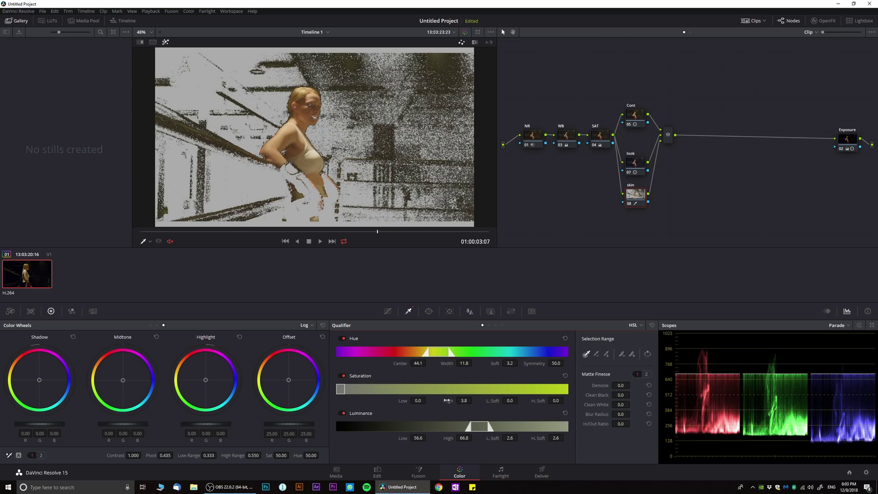
drag(419, 438, 428, 438)
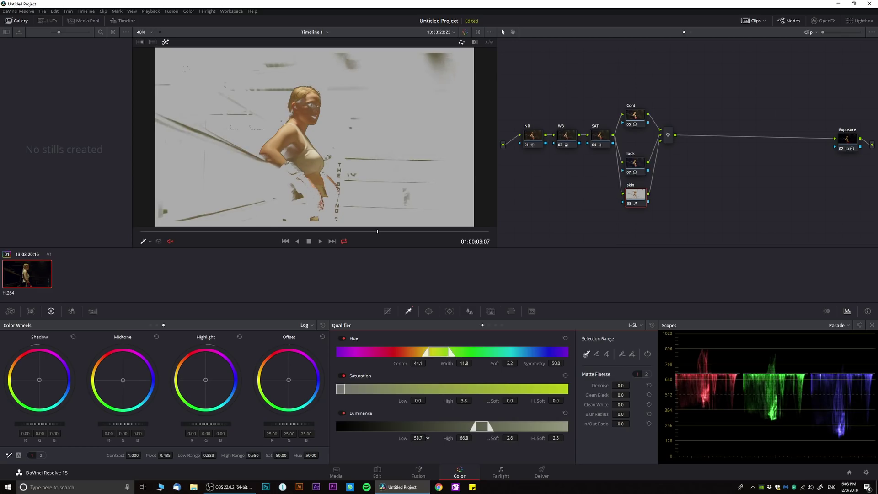
scroll(305, 179, up, 5)
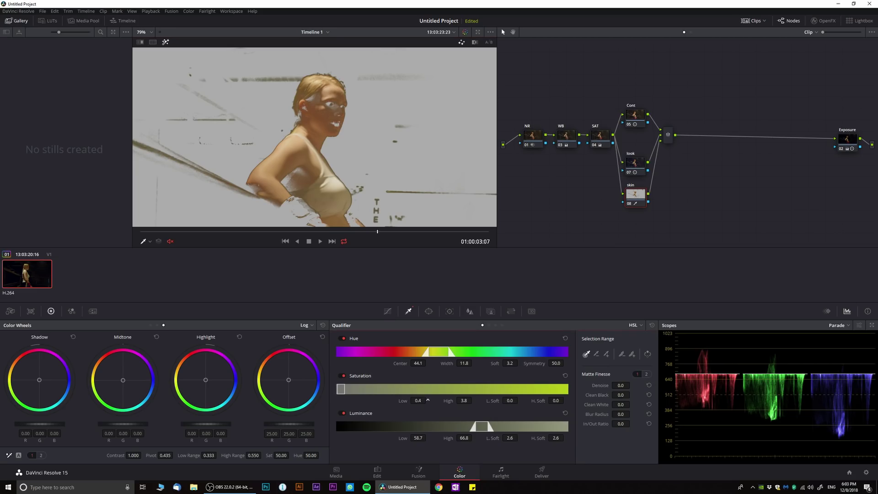
drag(419, 401, 428, 401)
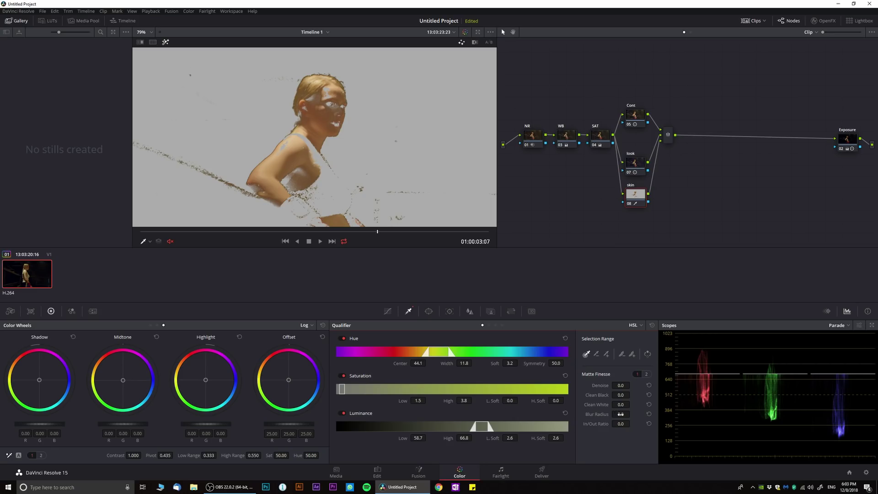
Refine the skin matte with a blur radius of 11.7 and clean black of 4.9
drag(632, 414, 633, 414)
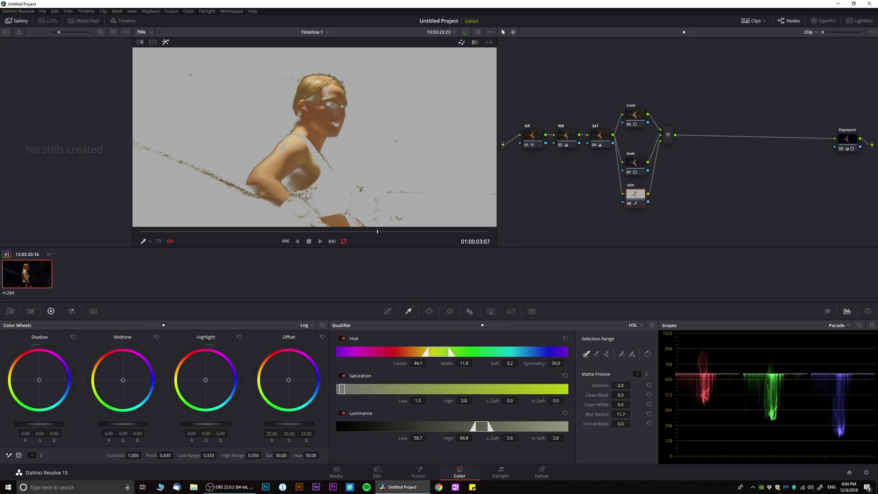
mouse_move(621, 404)
mouse_down()
mouse_move(632, 404)
mouse_move(633, 395)
mouse_move(623, 394)
mouse_up()
drag(266, 183, 302, 141)
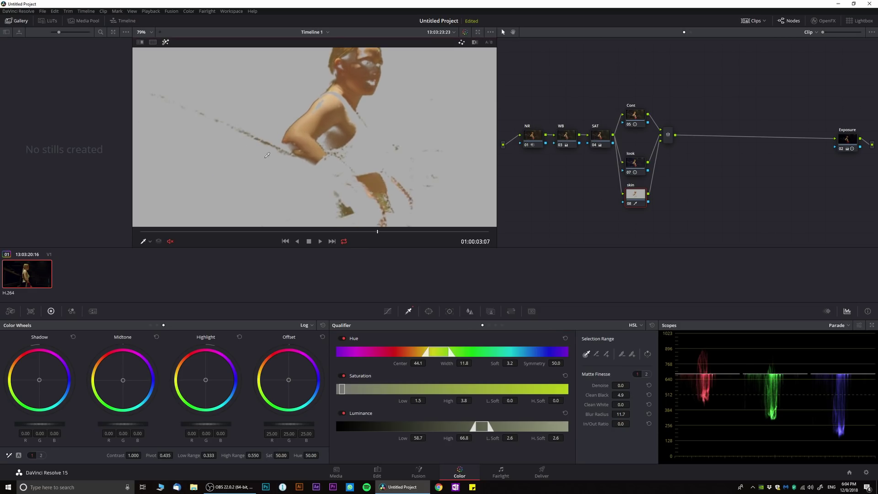
scroll(320, 156, up, 2)
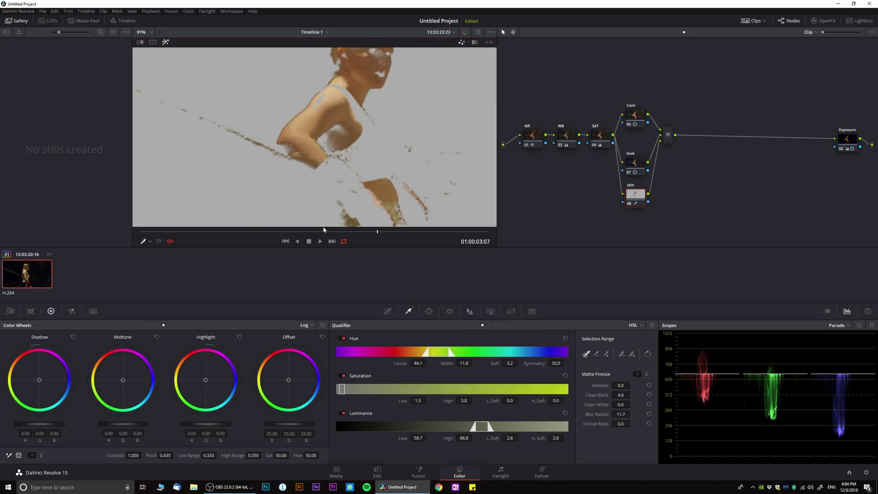
Adjust the skin key to hue center 44.2, hue softness 4.7 and saturation low 0.2
mouse_move(372, 235)
mouse_down()
mouse_move(388, 235)
mouse_move(374, 237)
mouse_move(381, 238)
mouse_up()
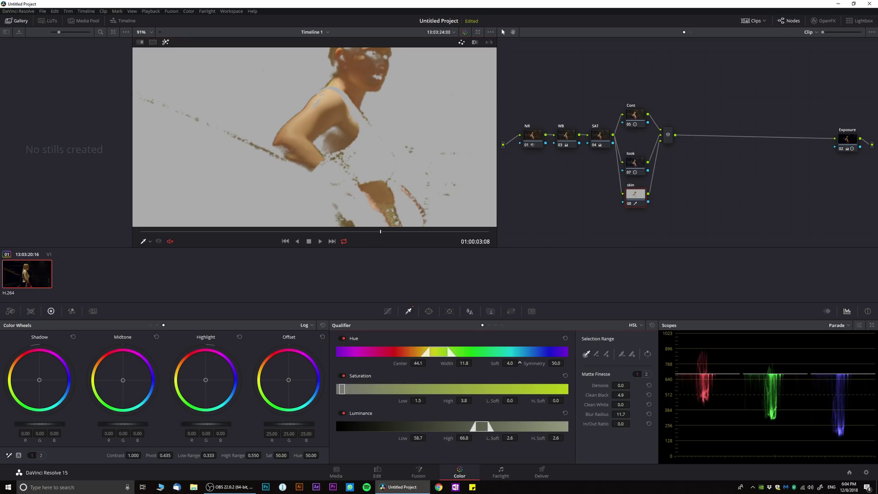
drag(414, 360, 428, 363)
drag(428, 401, 428, 400)
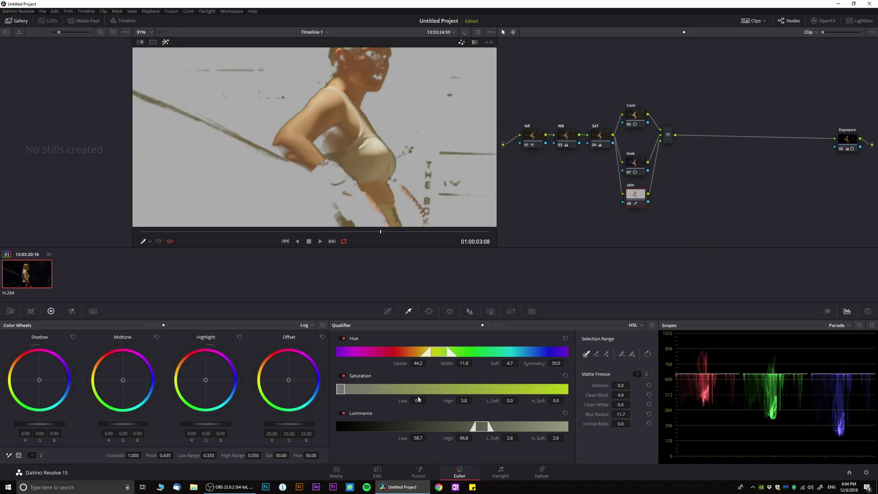
key(shift+z)
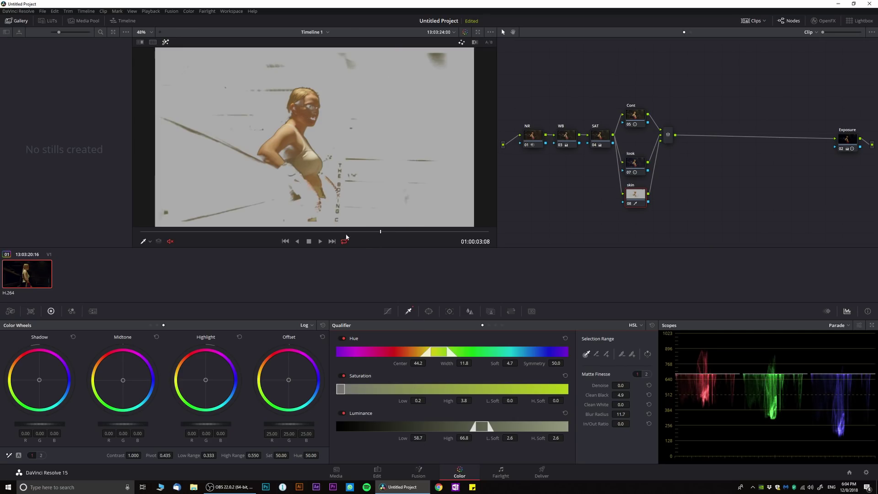
Draw a closed four-point curve window around the boxer, extending past the frame's sides and bottom but excluding its top strip
drag(321, 234, 353, 236)
click(426, 312)
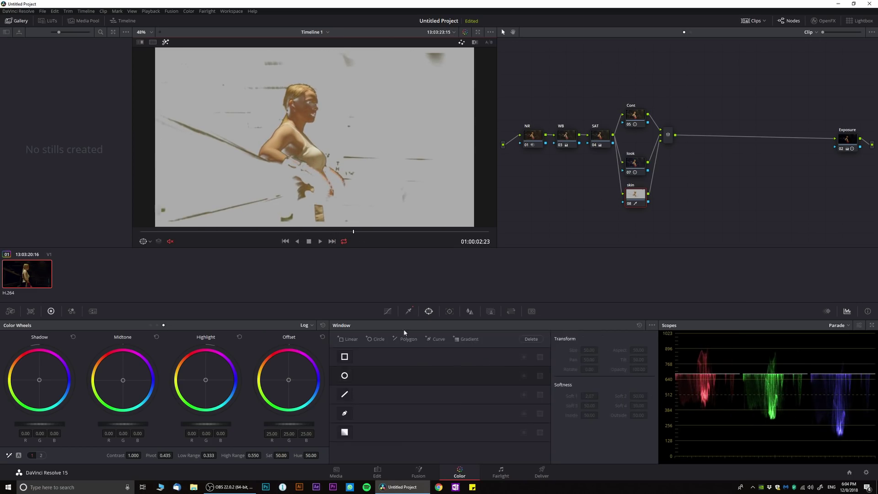
click(344, 413)
scroll(342, 144, down, 1)
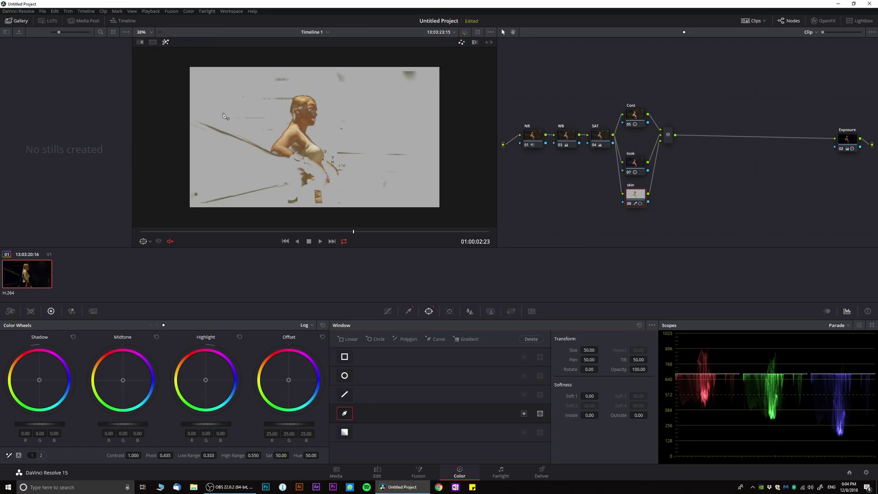
click(167, 90)
click(453, 86)
click(455, 214)
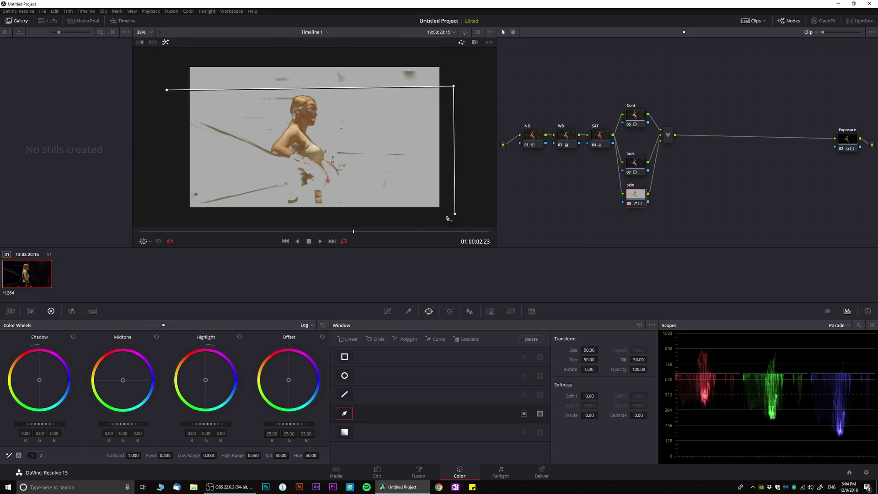
click(174, 216)
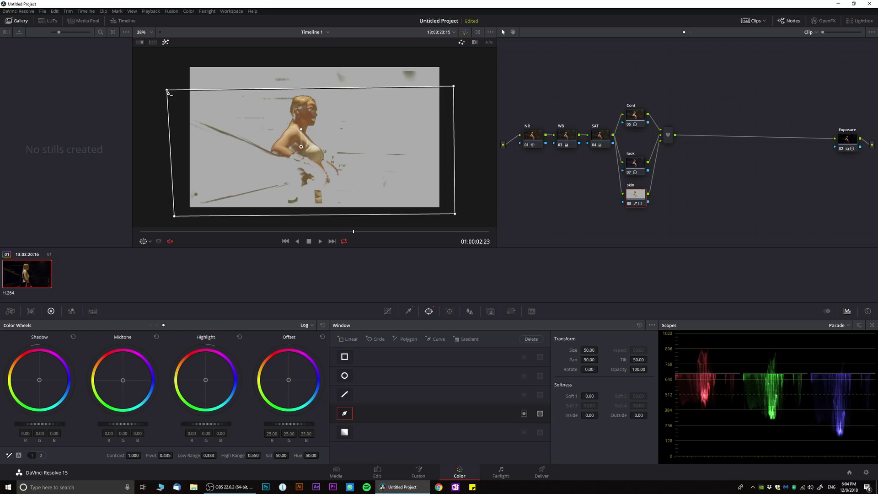
click(166, 90)
Set the curve window's Soft 1 value to 2.78 and turn off the highlight view of the selection
click(408, 312)
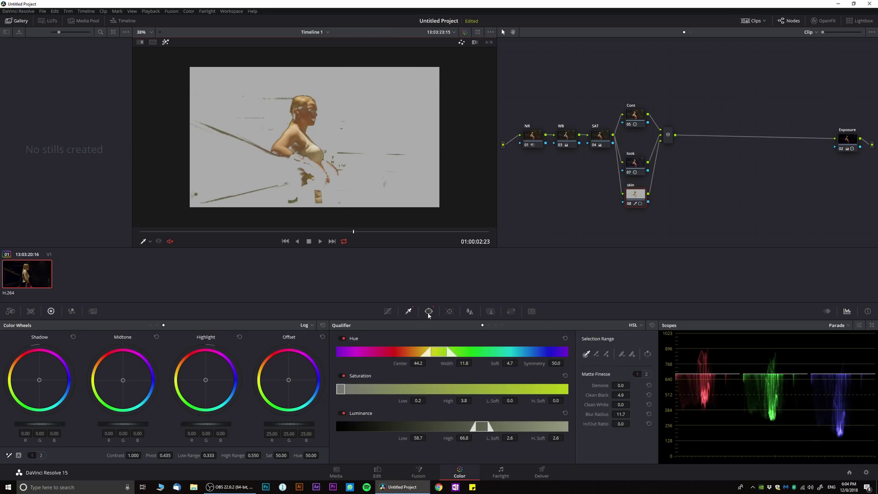
click(430, 312)
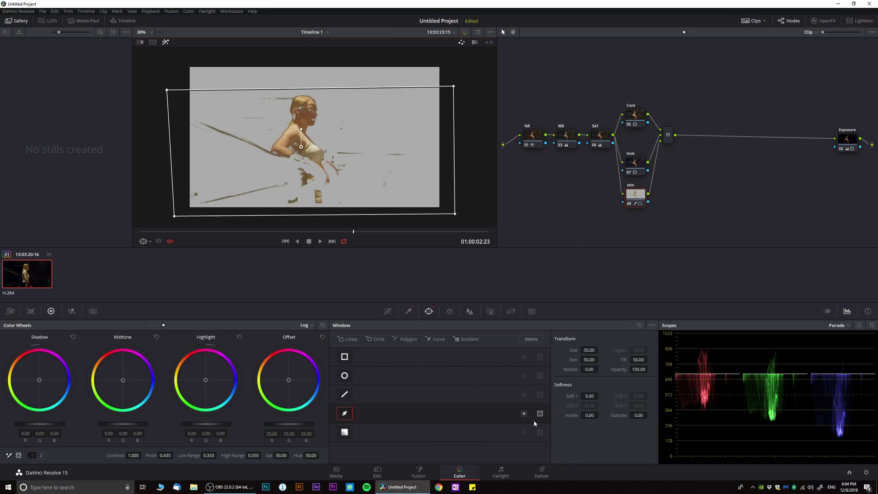
drag(590, 396, 600, 396)
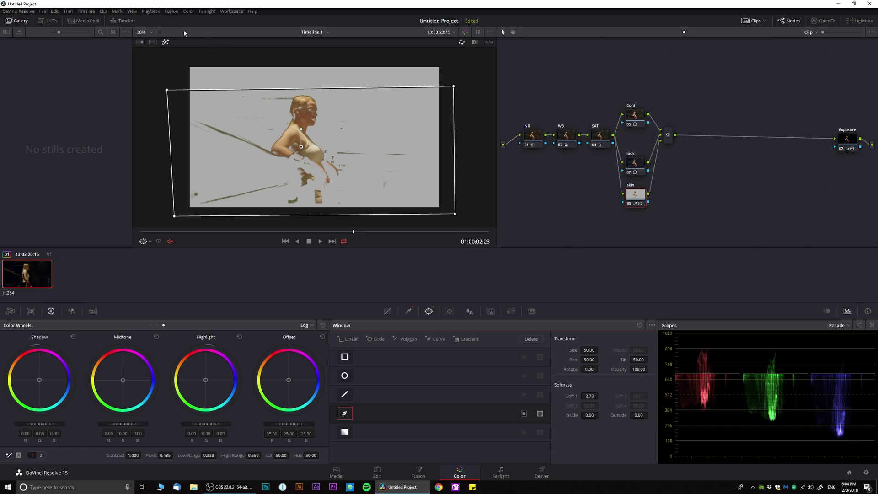
click(166, 41)
scroll(333, 103, up, 1)
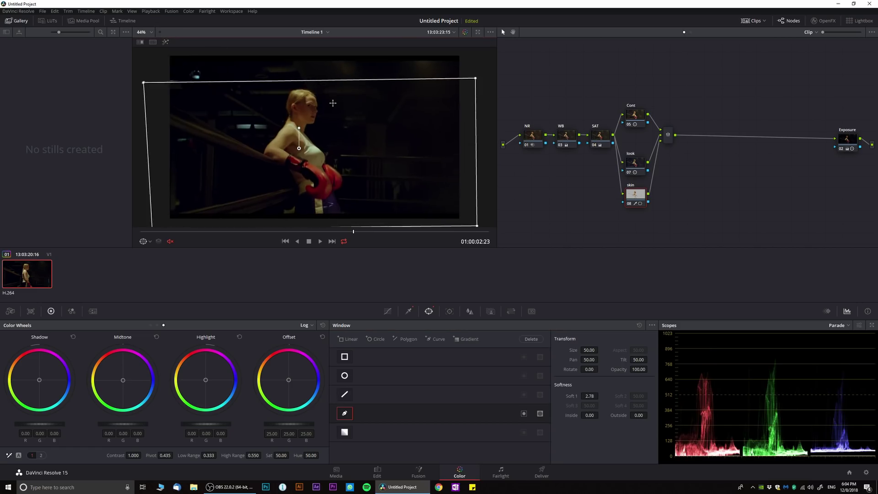
Highlight the skin node's selection in the viewer and switch the scope to Vectorscope
scroll(333, 104, up, 7)
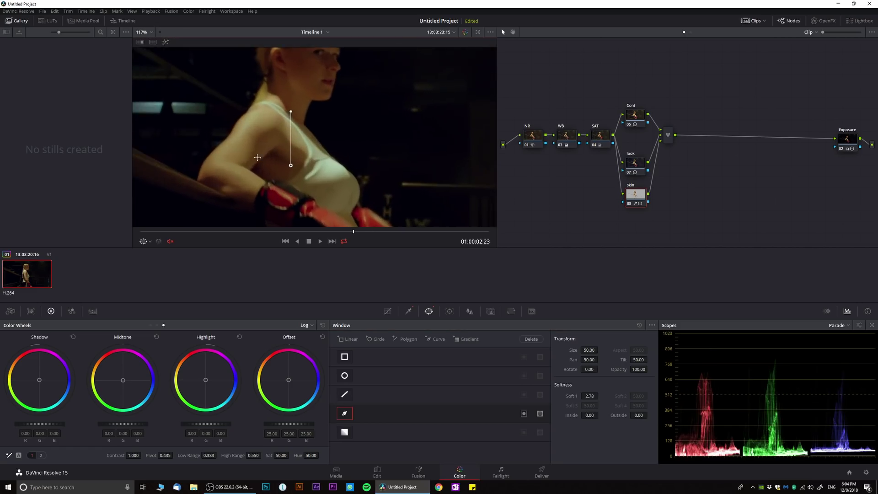
drag(257, 158, 286, 155)
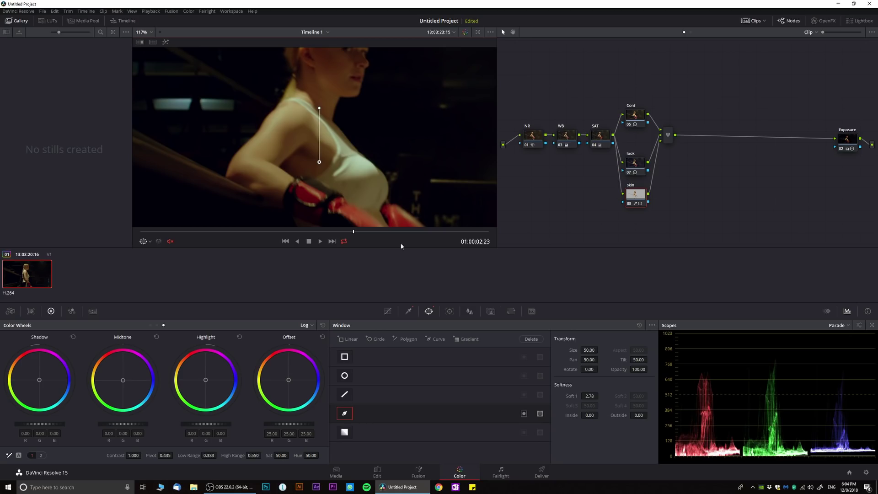
click(166, 41)
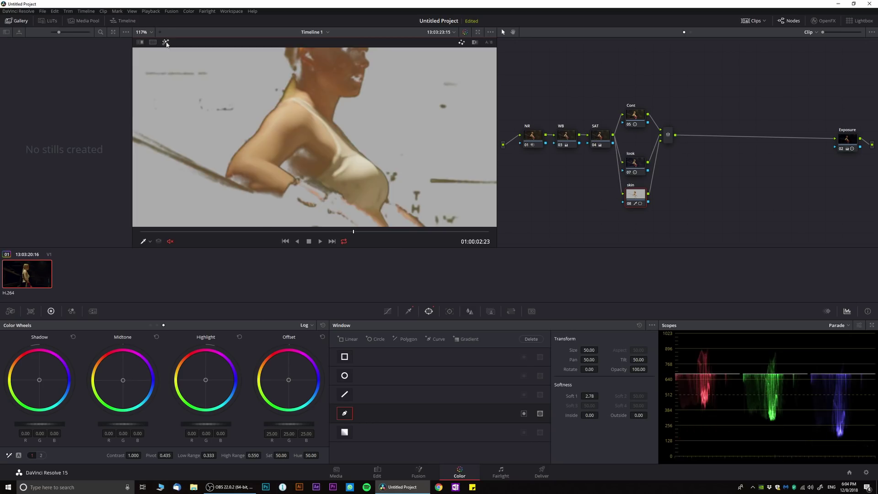
click(842, 331)
click(846, 350)
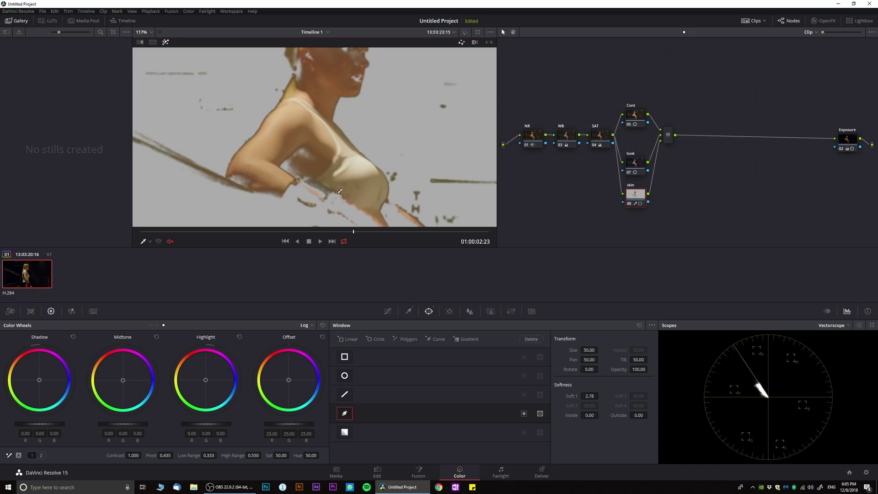
Change the color wheels from Log to Primaries Wheels for the skin node
scroll(343, 168, up, 3)
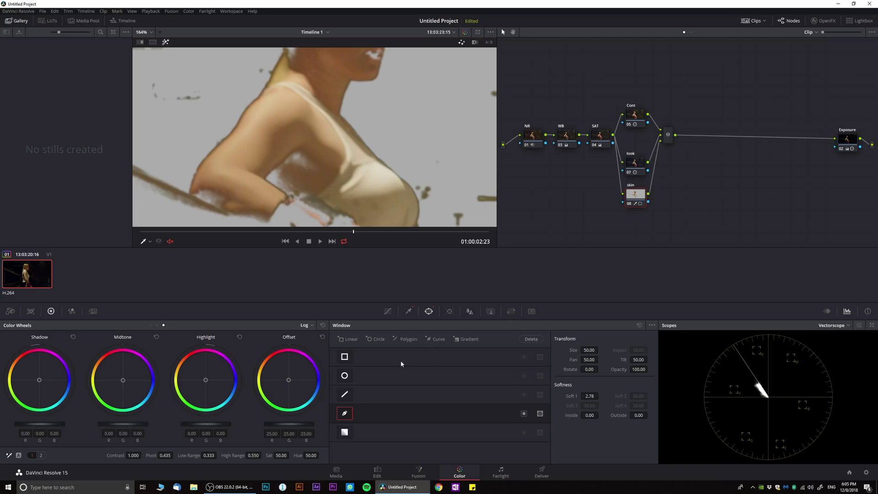
click(305, 325)
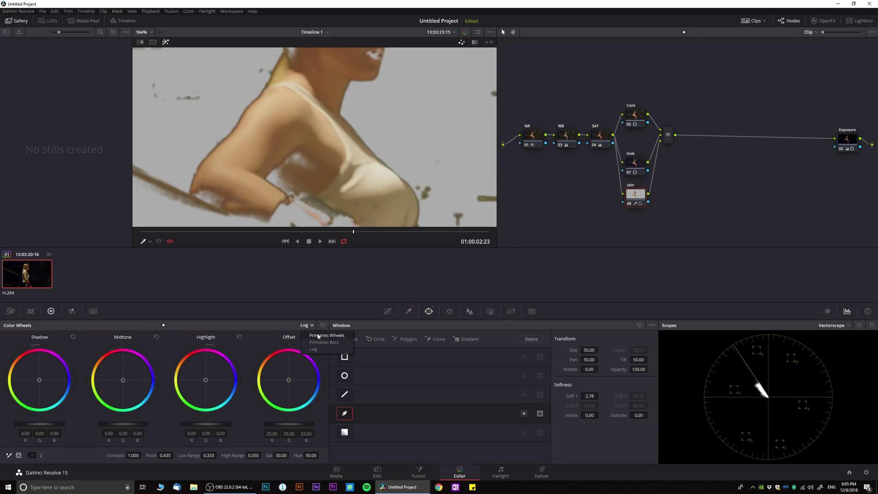
click(322, 336)
drag(126, 384, 124, 380)
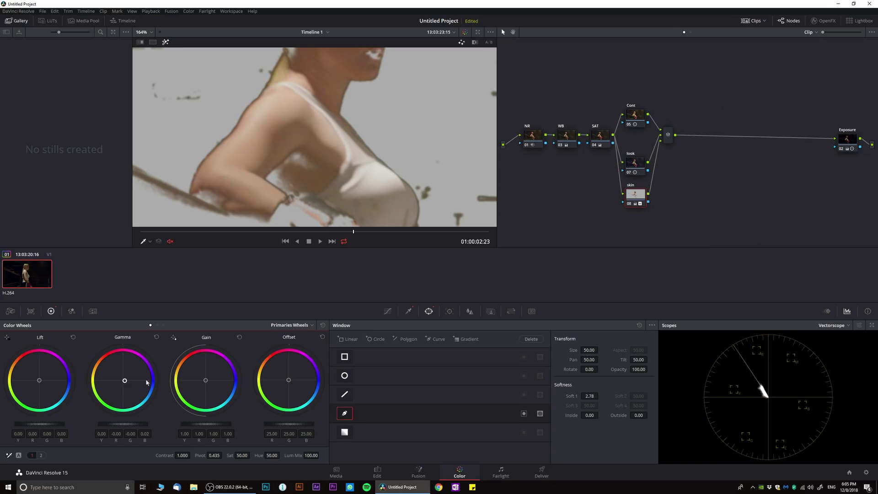
click(157, 337)
drag(272, 456, 282, 455)
click(322, 325)
Shift the skin node's gamma slightly toward blue, to 0.02 in the blue channel, and turn off the highlight view
drag(123, 382, 124, 380)
drag(124, 380, 124, 380)
key(shift+z)
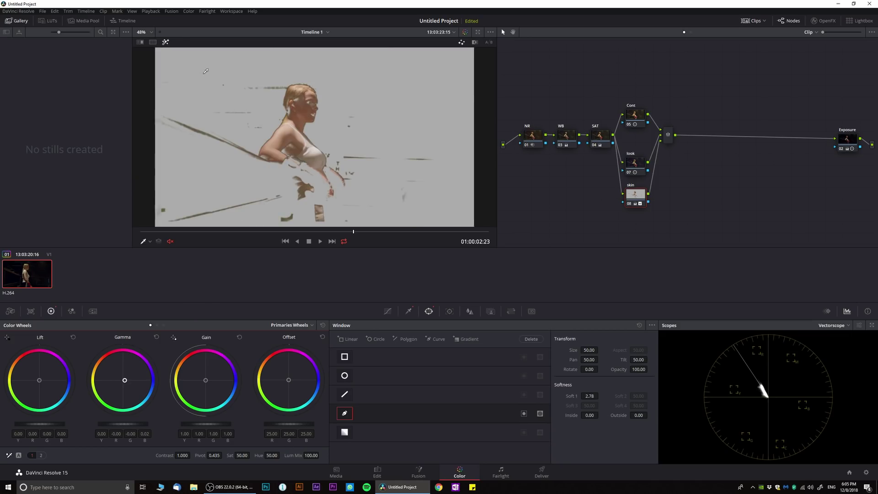
click(165, 41)
Compare the boxer's skin with the skin node disabled and enabled, leaving the node on
scroll(282, 115, up, 3)
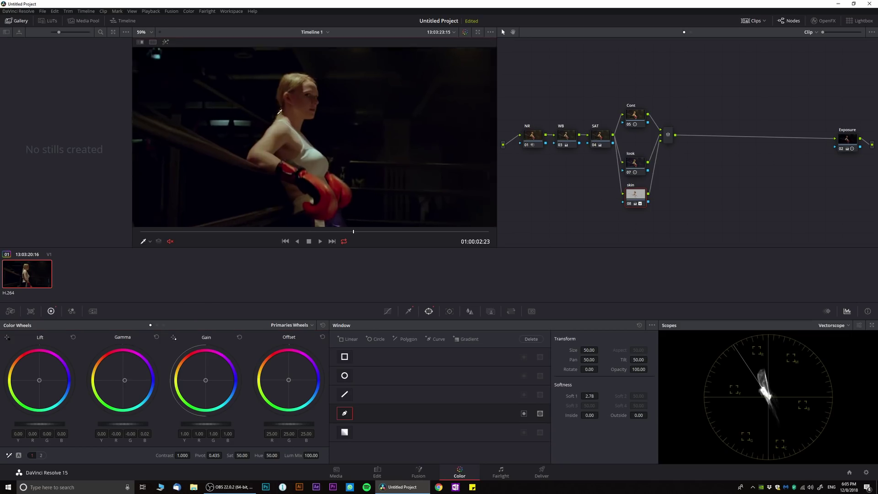
scroll(283, 115, up, 1)
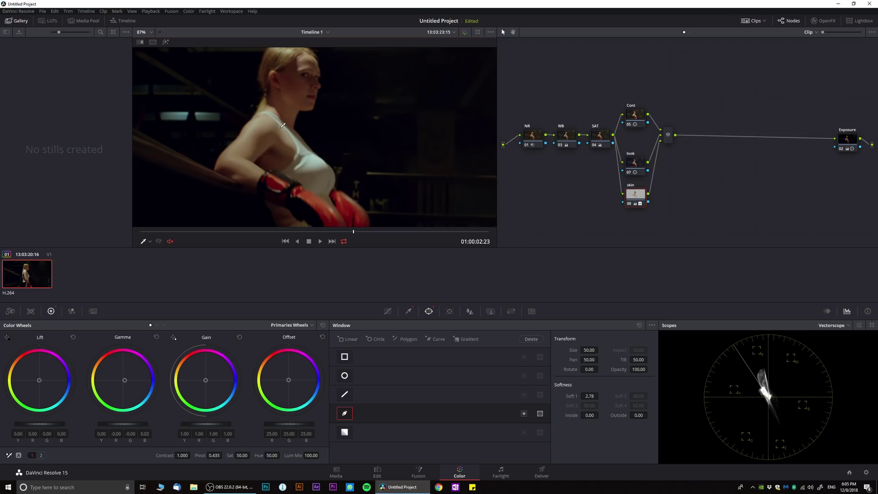
key(ctrl+d)
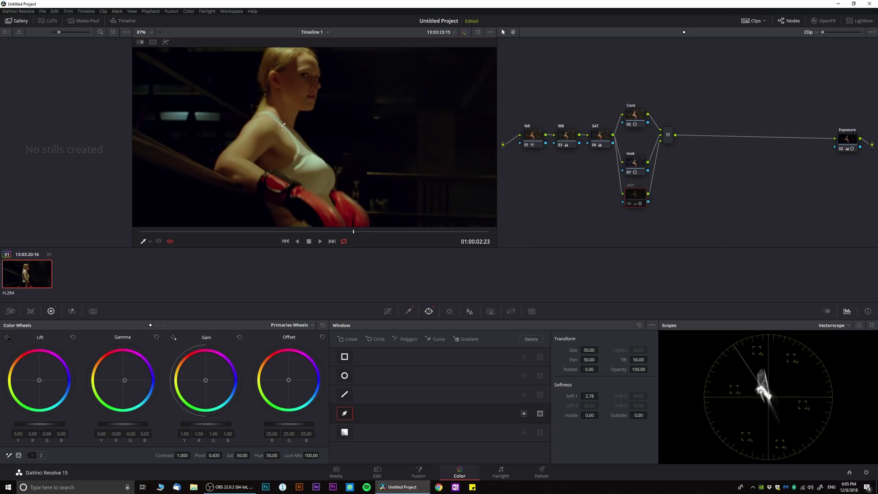
key(ctrl+d)
key(ctrl+d)
key(ctrl+d)
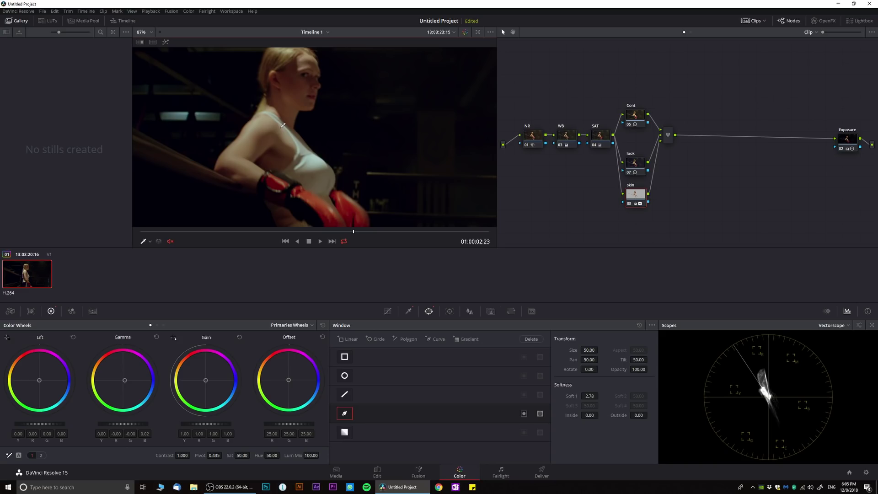
Compare the image with the look node disabled and enabled, leaving the node on
click(633, 166)
key(ctrl+d)
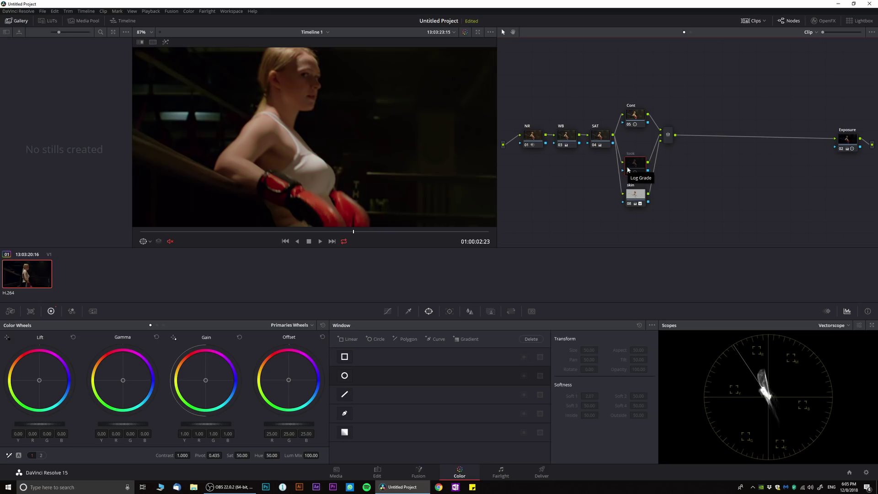
key(ctrl+d)
key(ctrl+d)
key(ctrl+d)
key(shift+z)
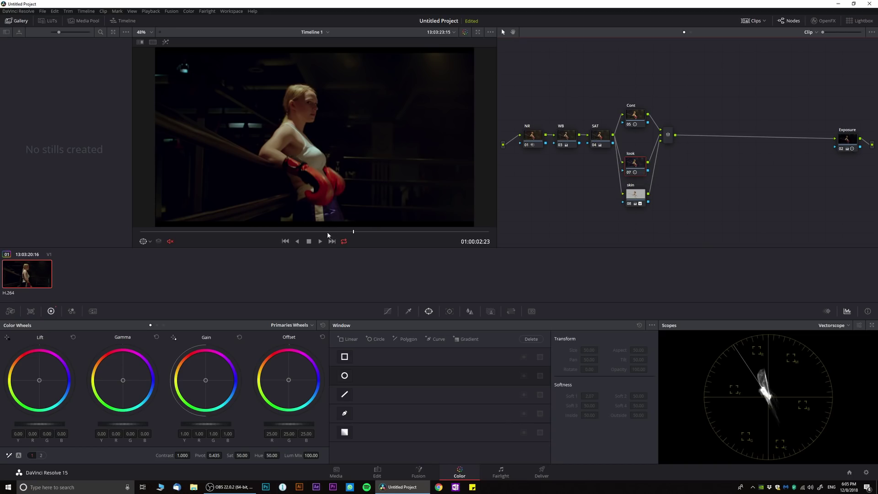
Review the graded clip at other frames in an enlarged viewer and compare it with all grades bypassed
drag(327, 232, 311, 230)
key(shift+f)
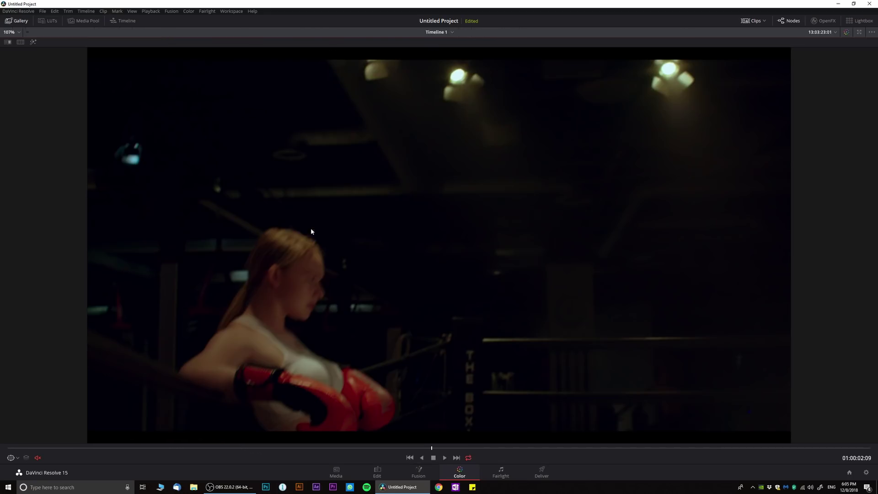
drag(490, 447, 556, 452)
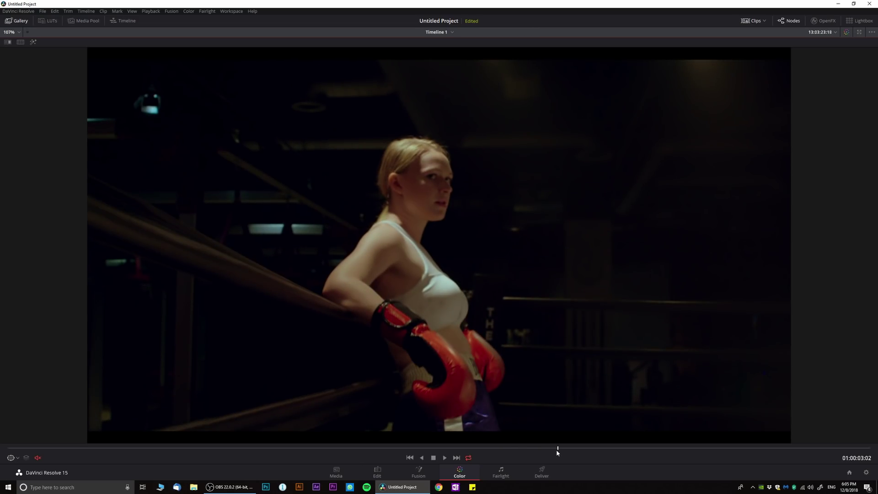
key(shift+d)
key(shift+d)
key(alt+f)
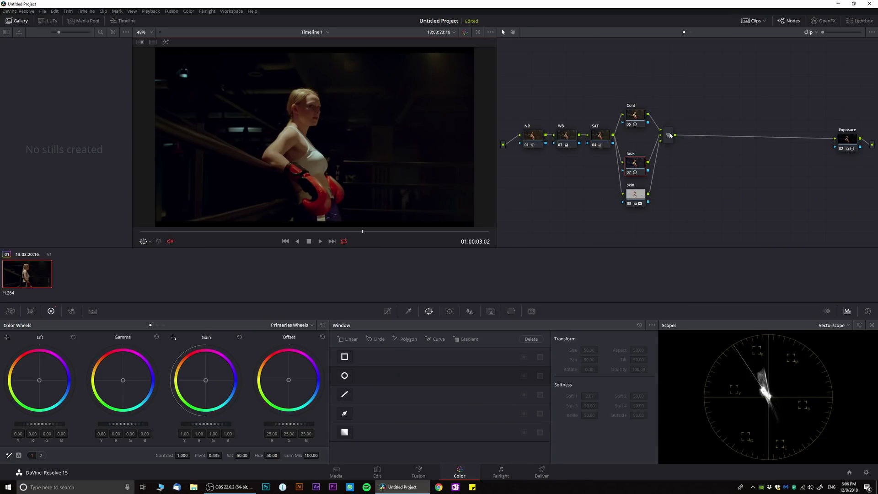
Add a serial node after the existing mixer and a parallel node below it, spacing the two apart and selecting the lower one
click(669, 135)
key(alt+s)
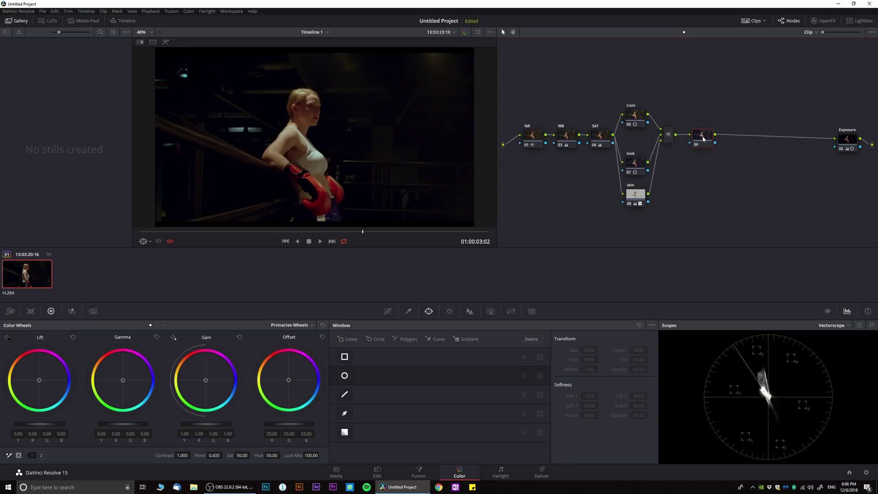
drag(705, 138, 718, 140)
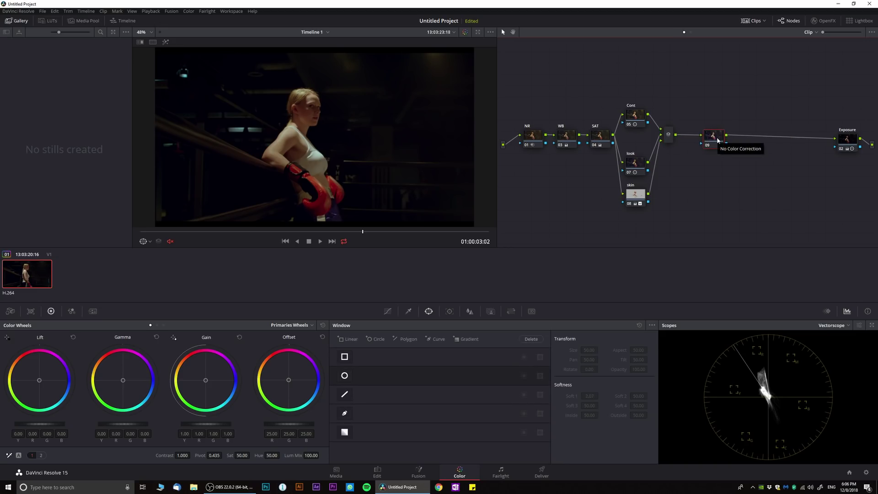
key(alt+p)
drag(718, 140, 719, 123)
click(717, 160)
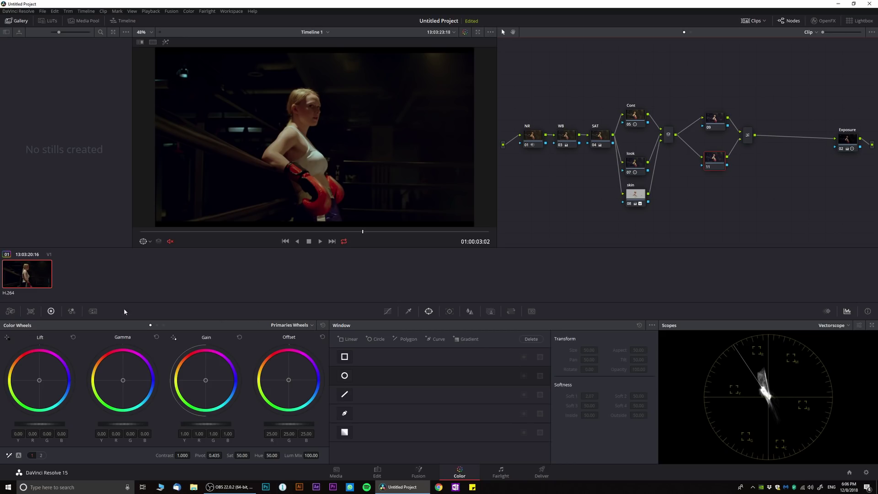
click(71, 311)
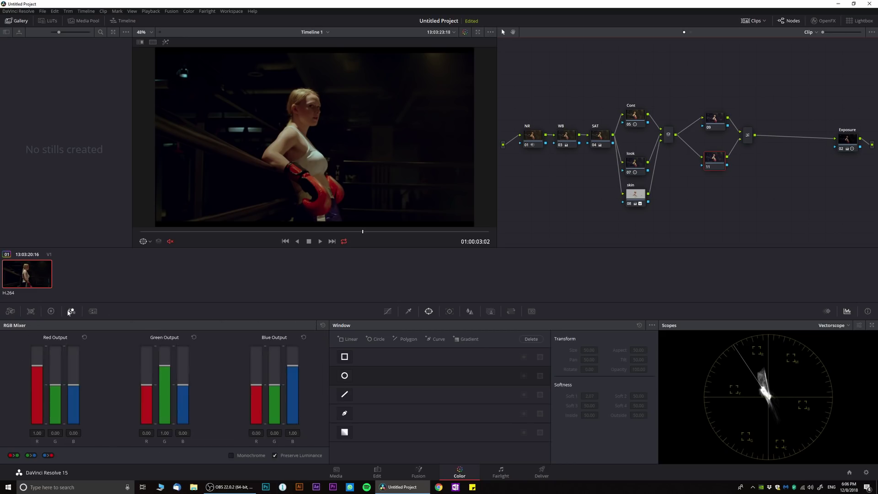
click(231, 456)
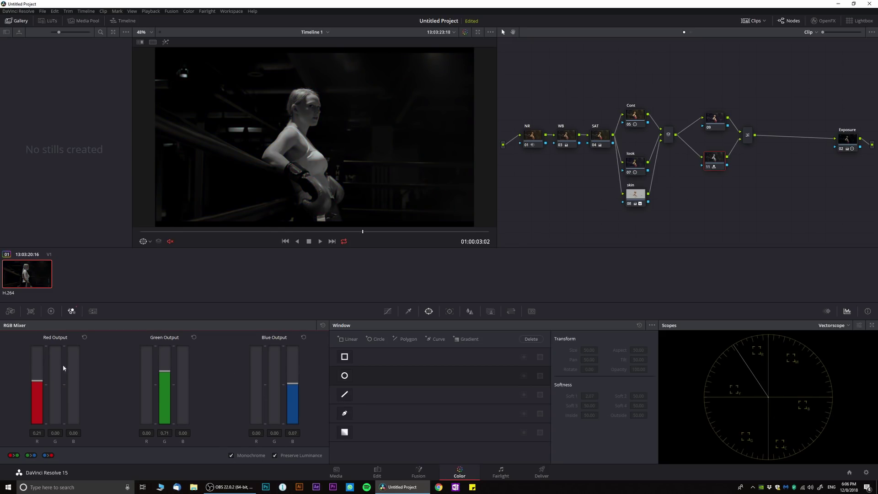
drag(37, 382, 27, 363)
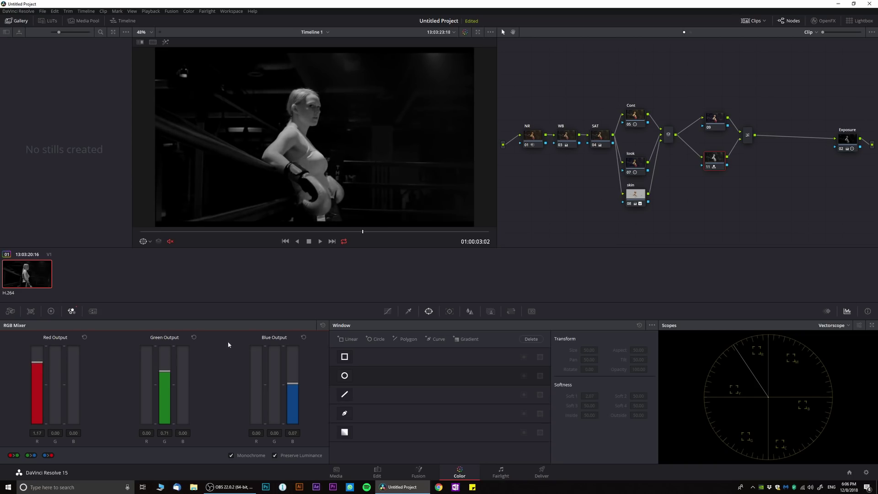
click(322, 325)
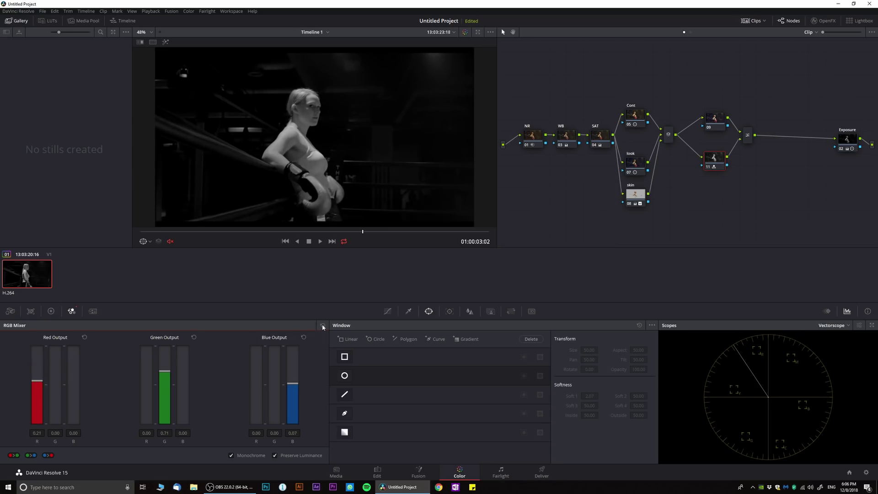
click(52, 312)
click(72, 311)
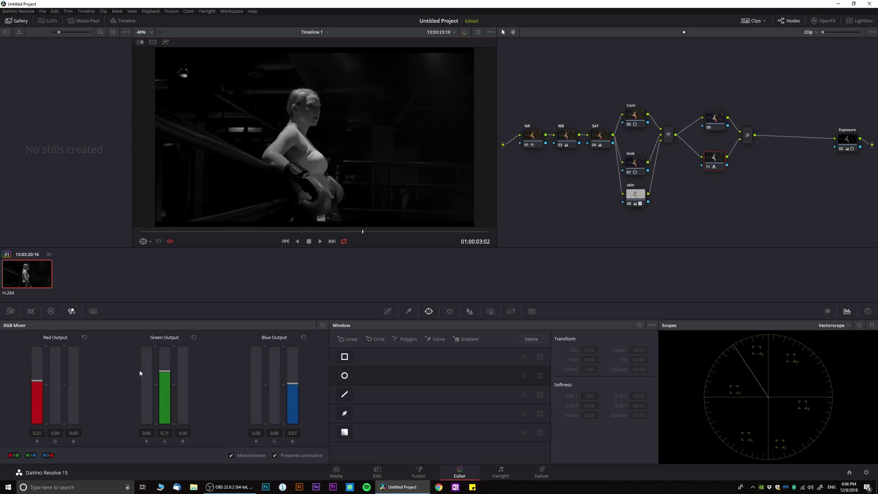
click(231, 456)
click(56, 311)
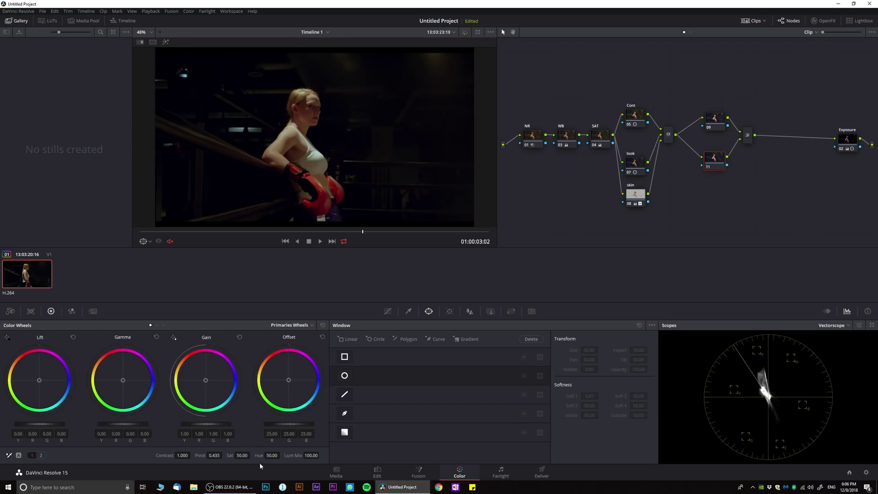
drag(251, 456, 245, 456)
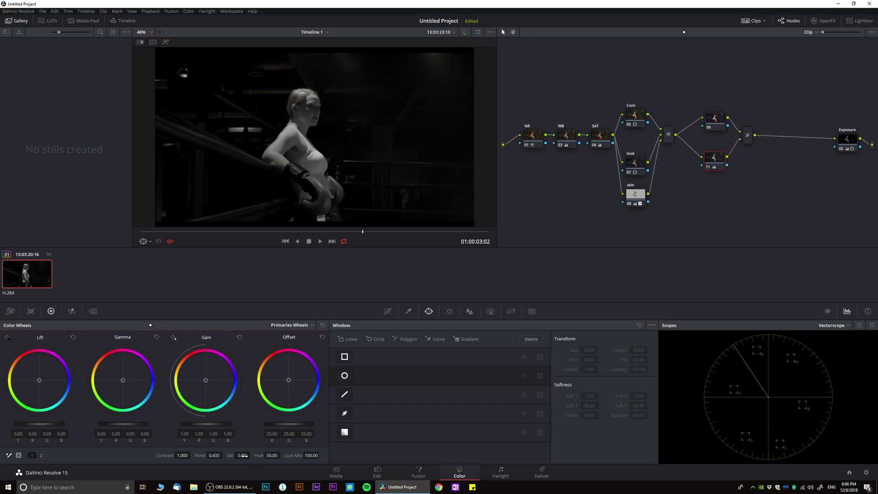
click(323, 325)
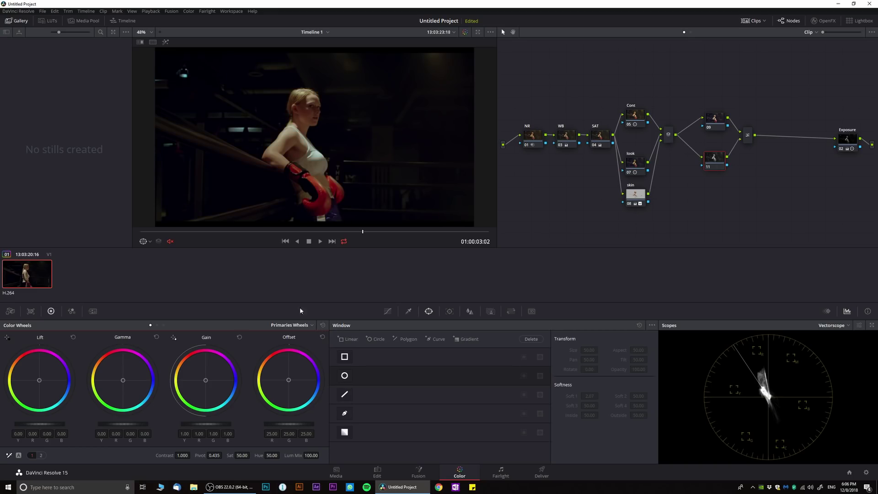
Make the lower parallel node monochrome with the RGB Mixer and raise its red output to 0.55
click(71, 312)
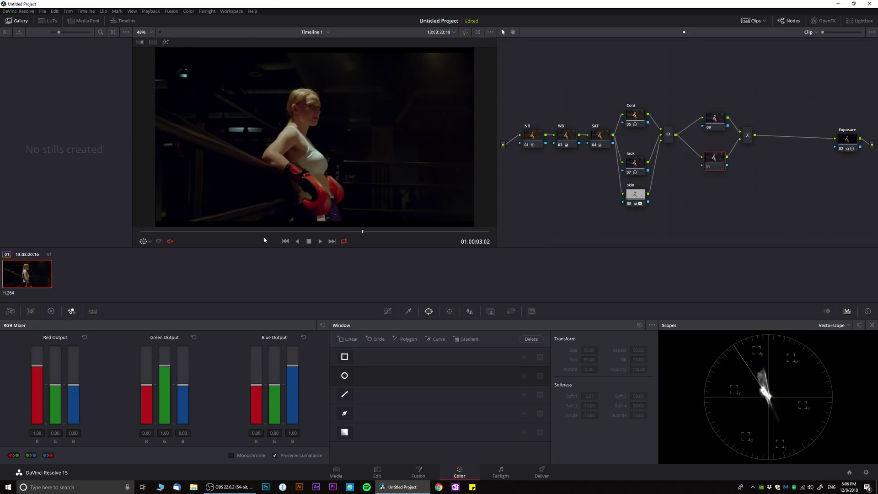
click(231, 456)
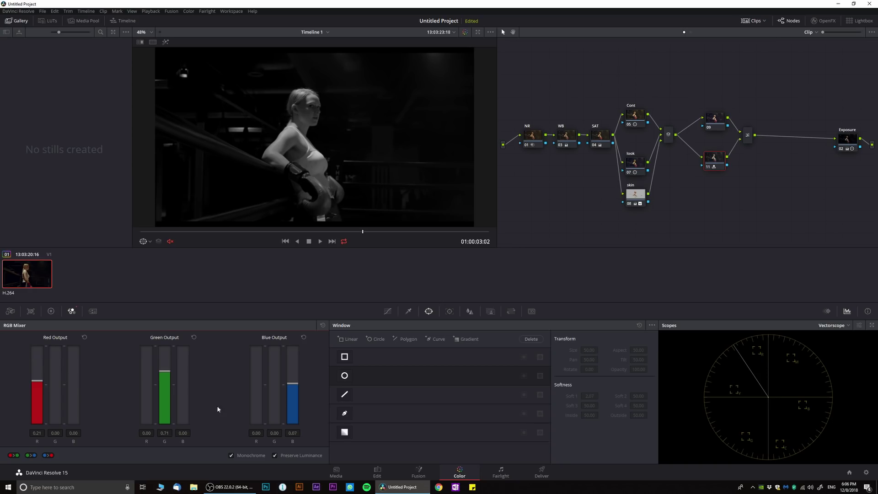
drag(36, 382, 36, 374)
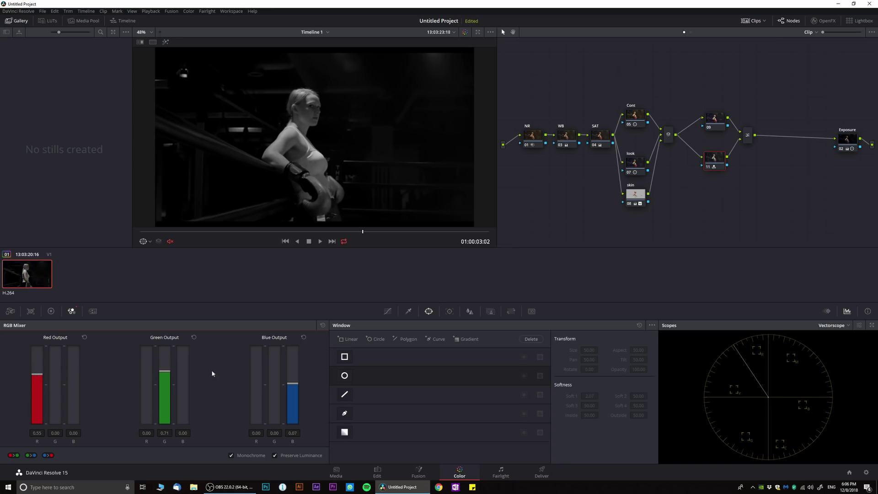
Switch the scopes to Parade and raise the monochrome node's red output to 1.08
click(838, 326)
click(842, 341)
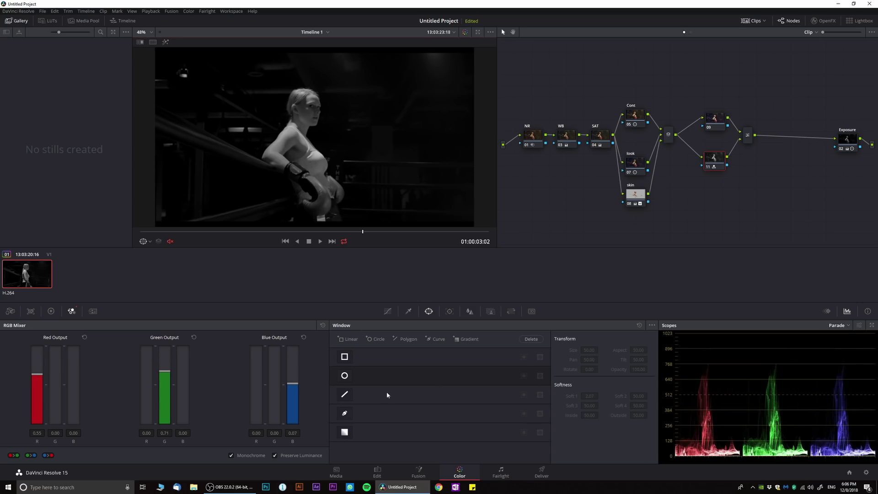
drag(36, 378, 36, 364)
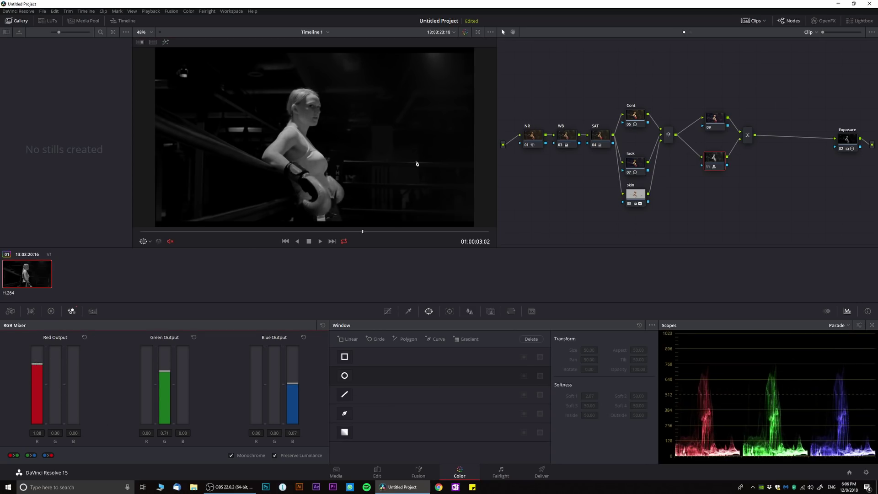
Try lowering the monochrome node's green output and undo it, and set its blue output to -0.34
scroll(394, 153, up, 4)
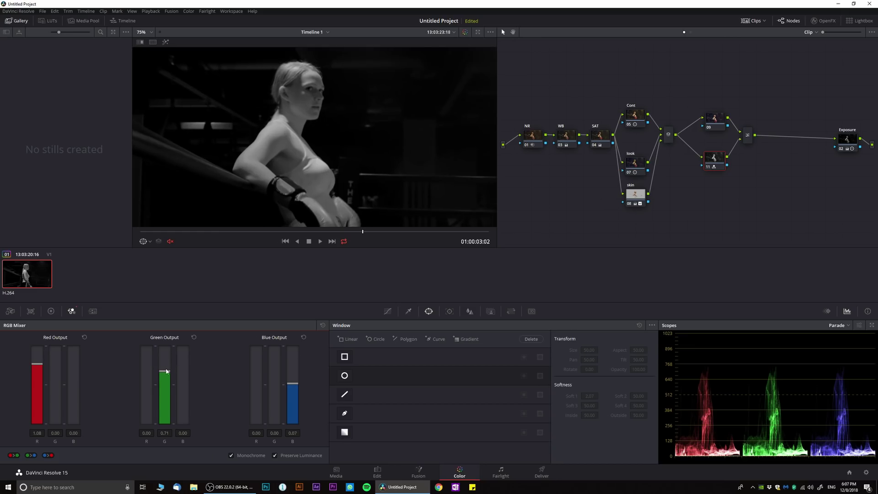
drag(165, 371, 165, 388)
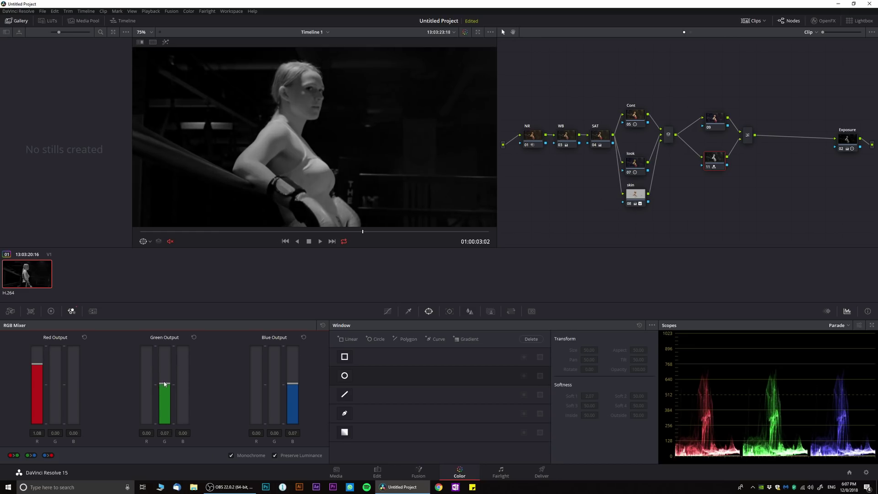
key(ctrl+z)
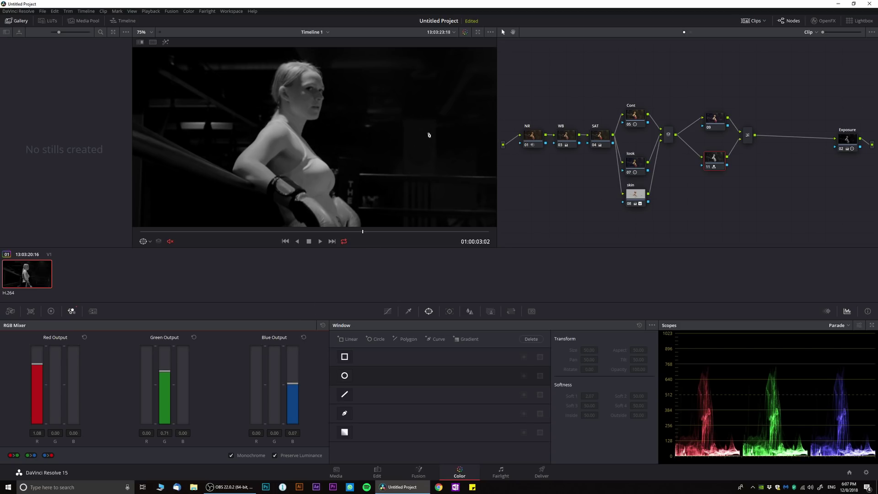
mouse_move(297, 388)
mouse_down()
mouse_move(294, 366)
mouse_move(289, 397)
mouse_up()
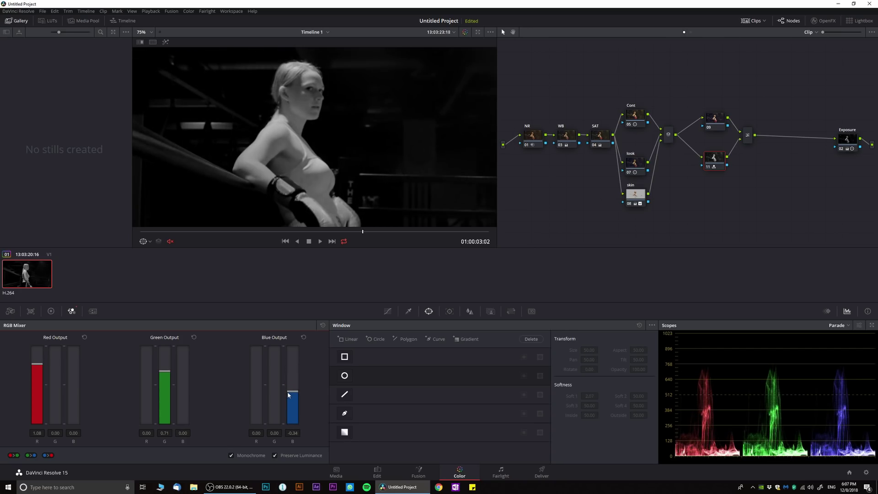
key(shift+z)
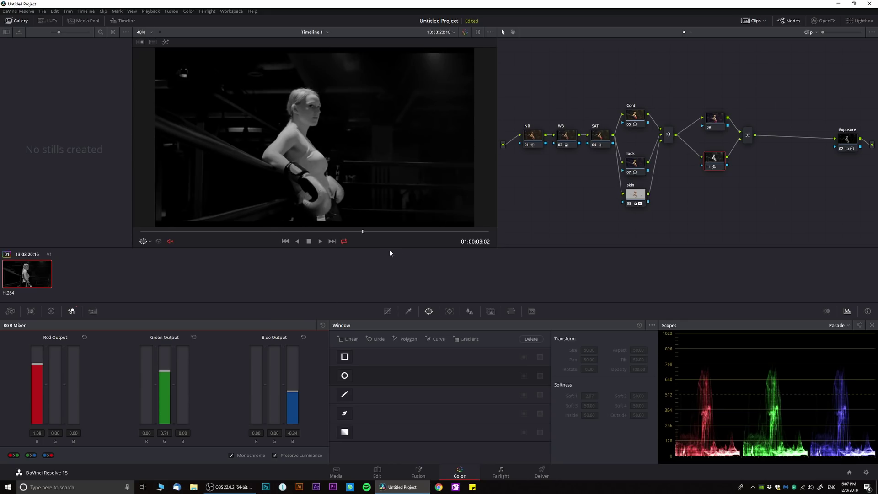
Compare the image with the monochrome node disabled and enabled, leaving the node on
key(ctrl+d)
key(ctrl+d)
key(ctrl+d)
key(ctrl+d)
Set the second layer mixer's composite mode to Softlight and check the result on other frames
click(748, 135)
right_click(748, 136)
mouse_move(783, 183)
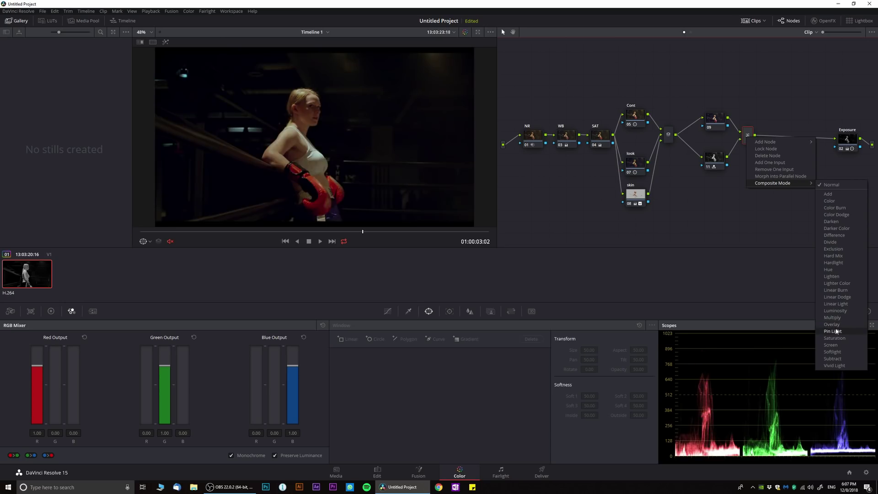
click(833, 352)
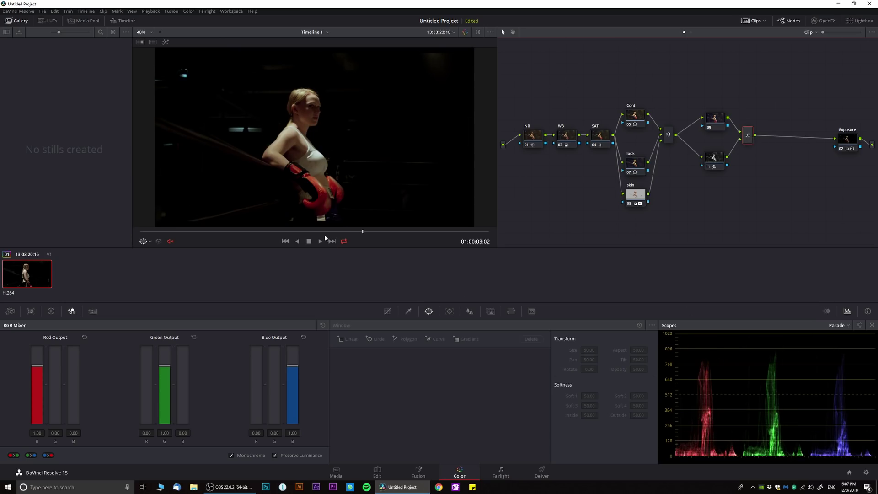
click(306, 232)
drag(307, 231, 375, 239)
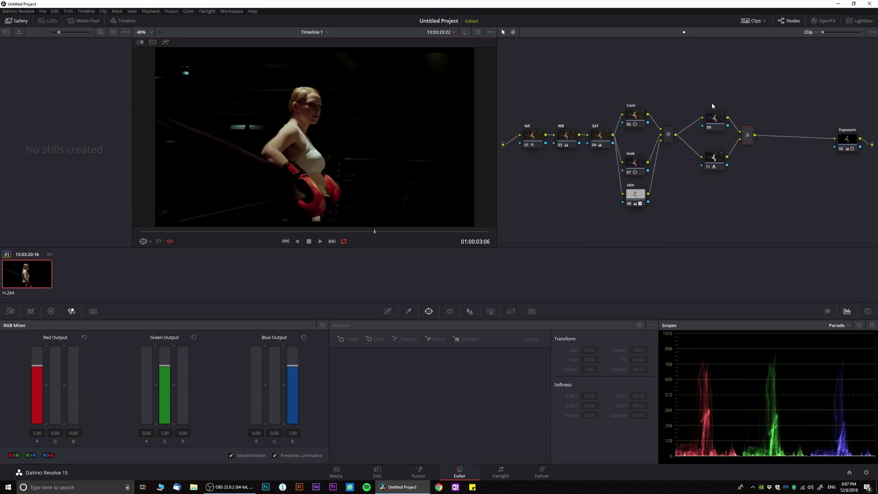
Combine the two parallel nodes and their layer mixer into a compound node
drag(712, 106, 746, 176)
right_click(716, 163)
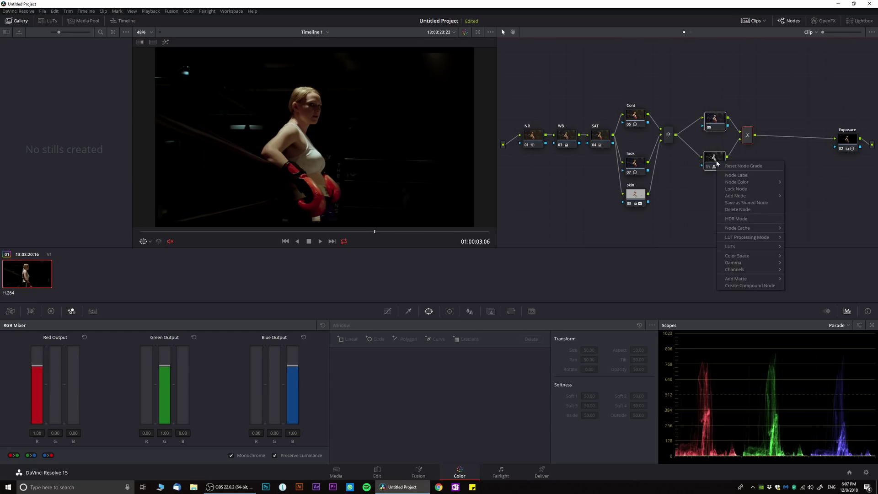
click(741, 286)
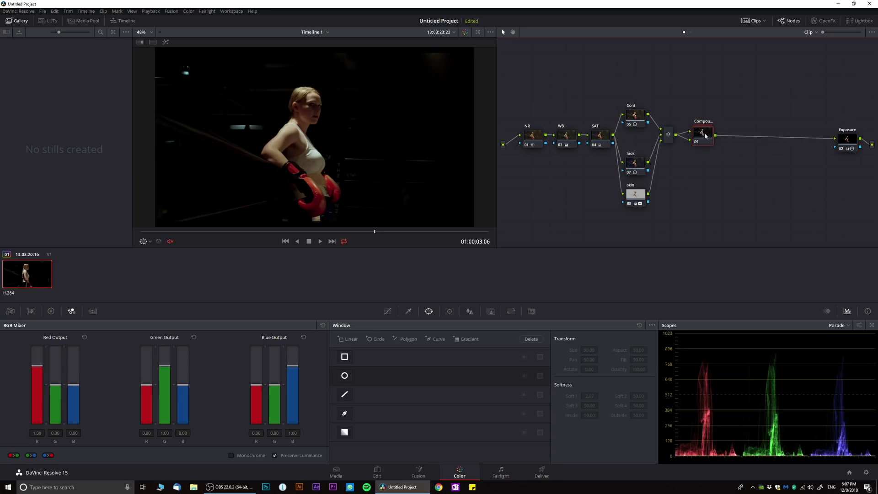
Reduce the compound node's key output gain to 0.703 and check the effect on nearby frames
click(492, 312)
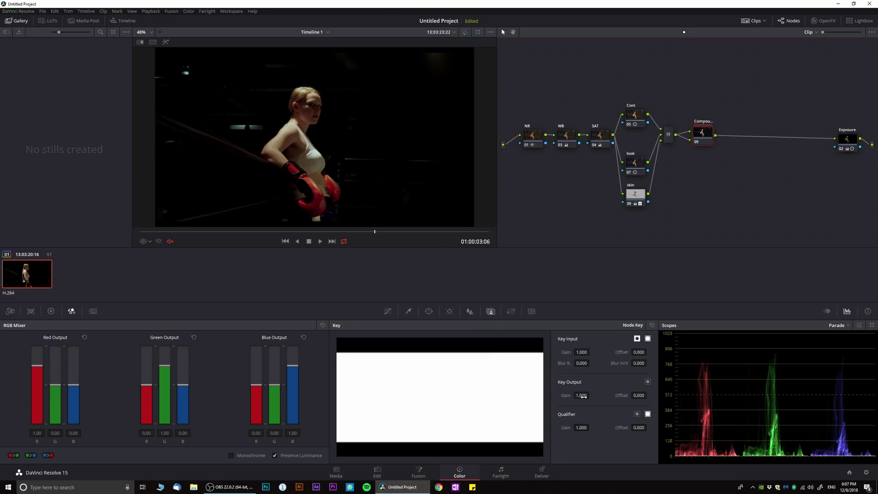
drag(584, 396, 551, 396)
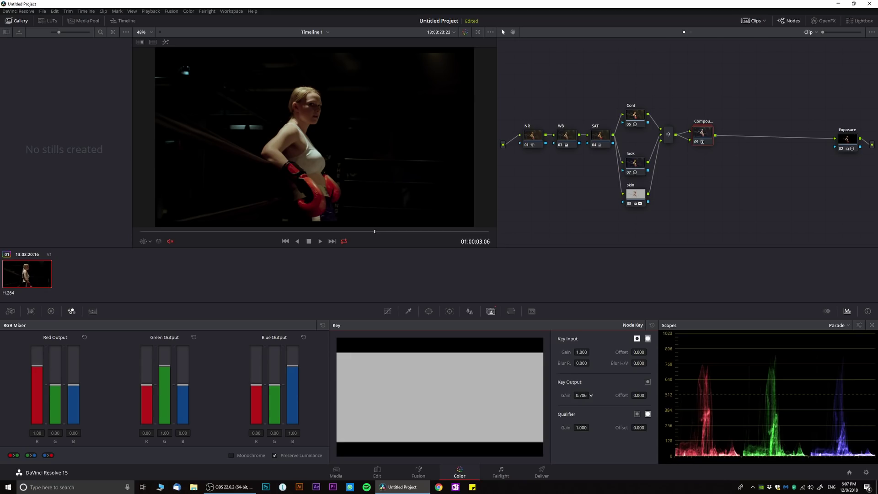
click(318, 232)
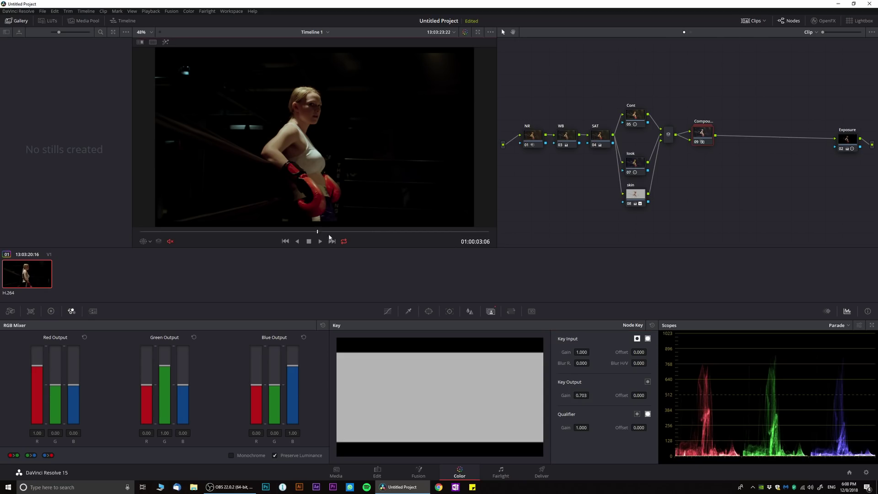
mouse_move(351, 240)
mouse_down()
mouse_move(401, 239)
mouse_move(365, 237)
mouse_up()
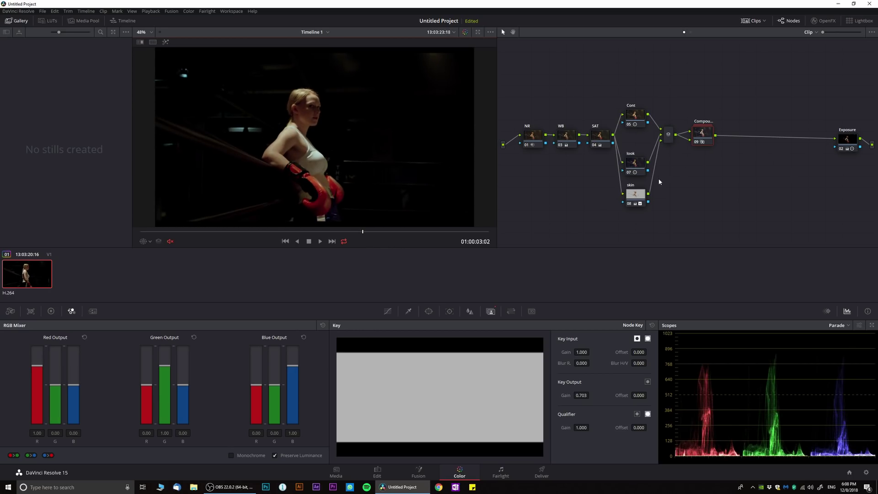
Add a serial node after the compound node and shift its lift and gamma slightly toward blue
key(alt+s)
drag(744, 135, 745, 135)
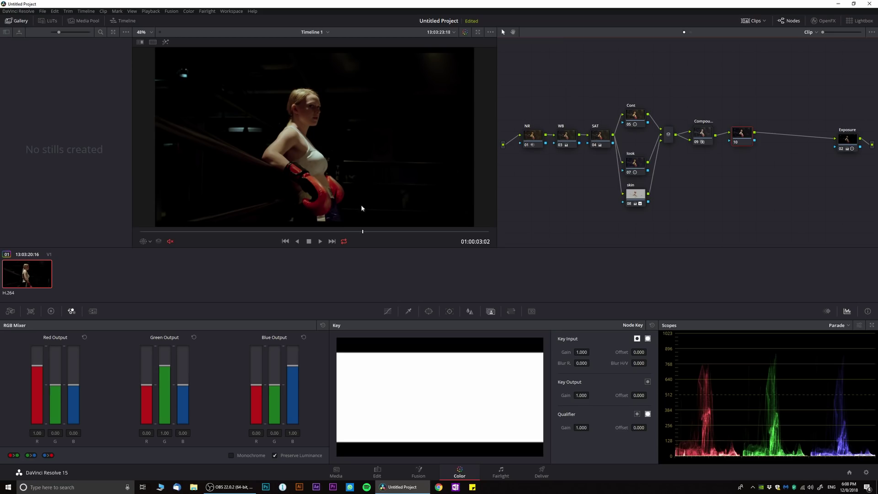
drag(365, 230, 352, 232)
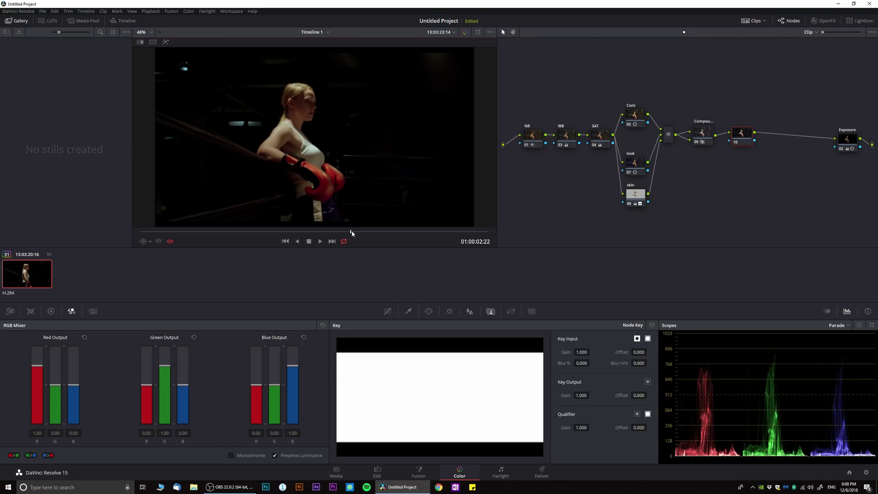
click(52, 311)
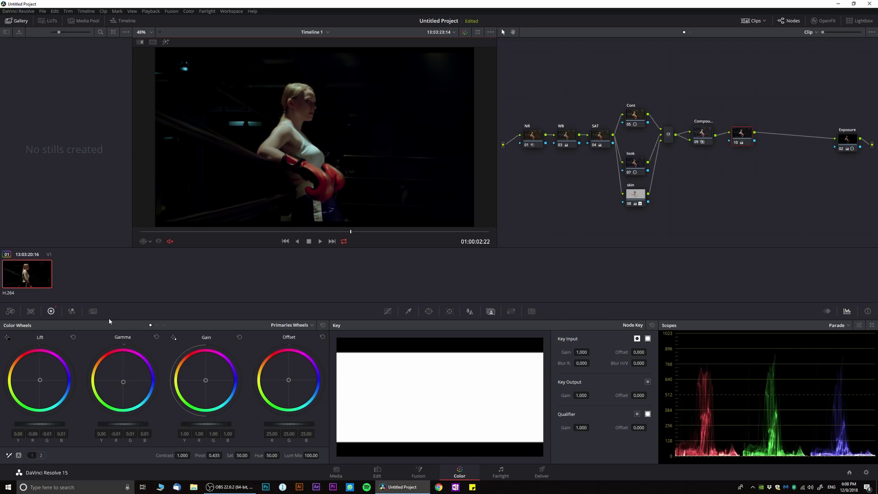
Compare the graded clip with all grades bypassed, including during and after playback in an enlarged viewer, leaving the grades on
key(shift+d)
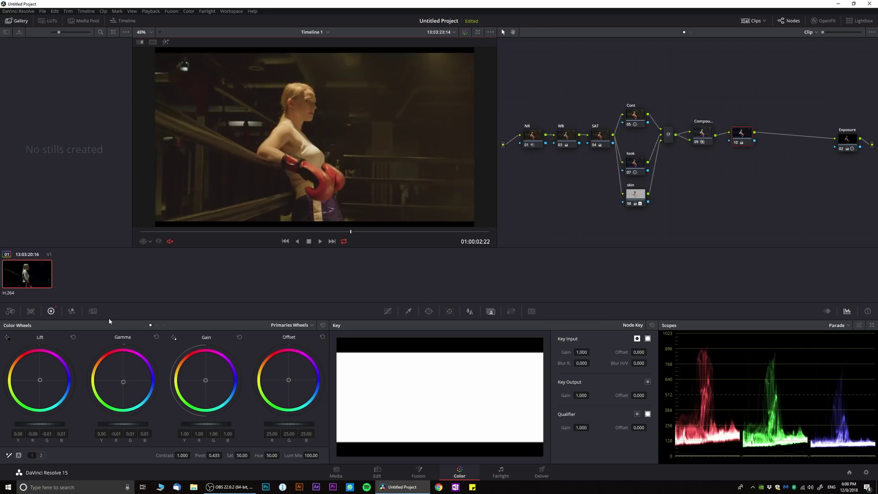
key(shift+d)
key(alt+f)
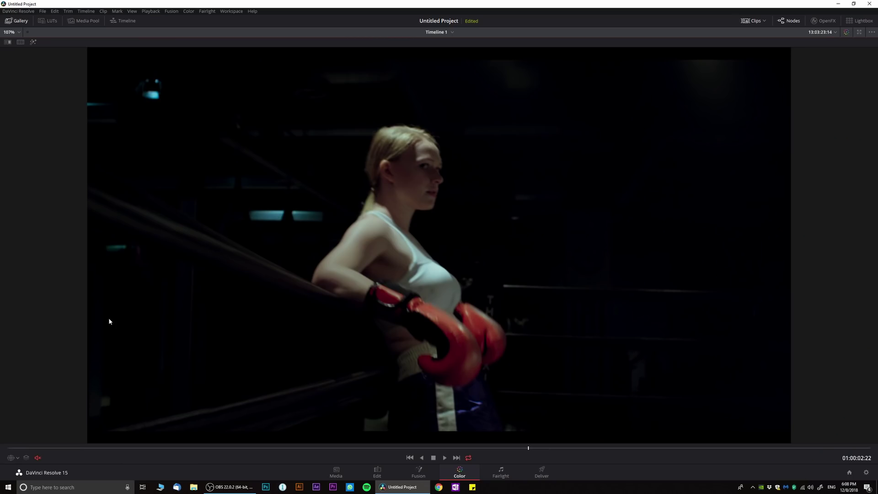
key(shift+d)
key(shift+d)
key(space)
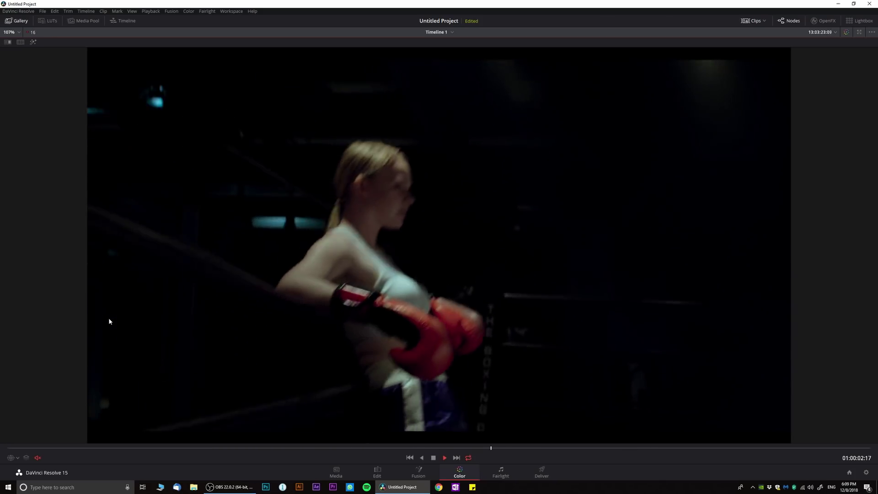
key(space)
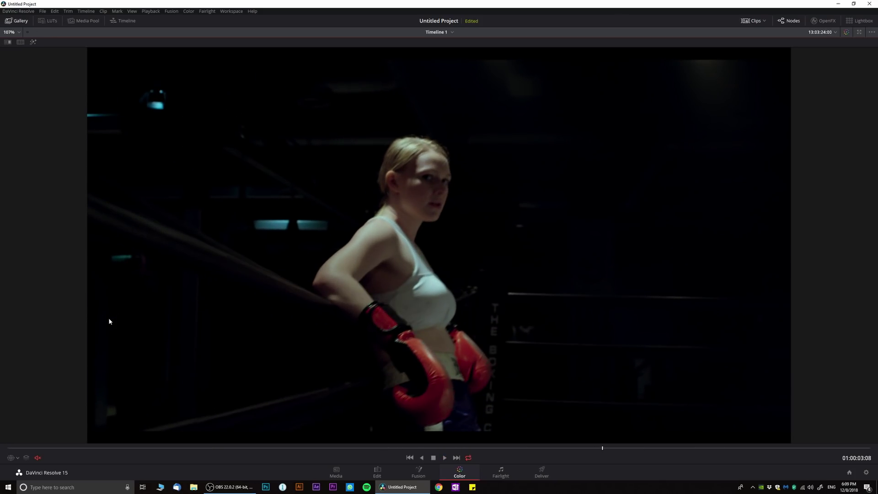
key(shift+d)
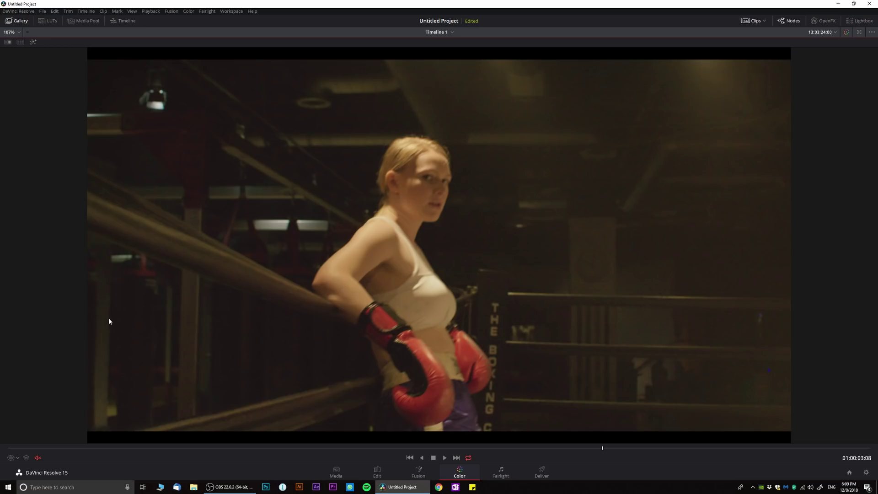
key(shift+d)
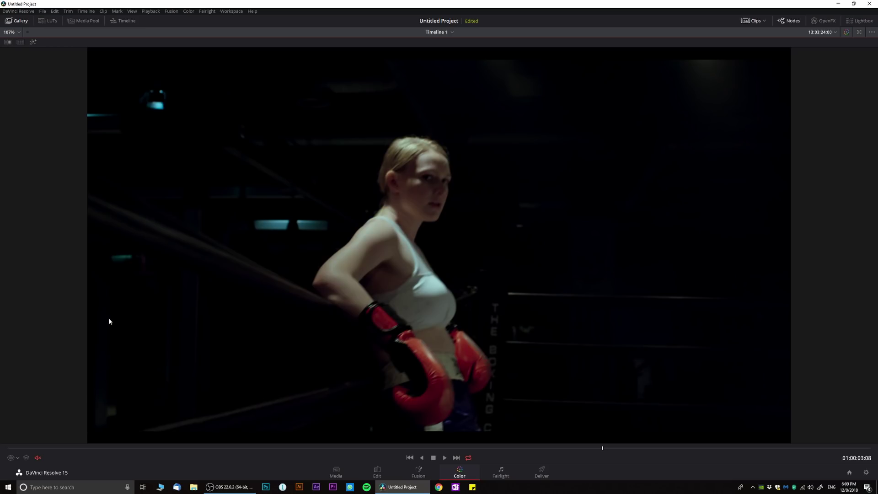
key(shift+d)
key(shift+d)
key(shift+f)
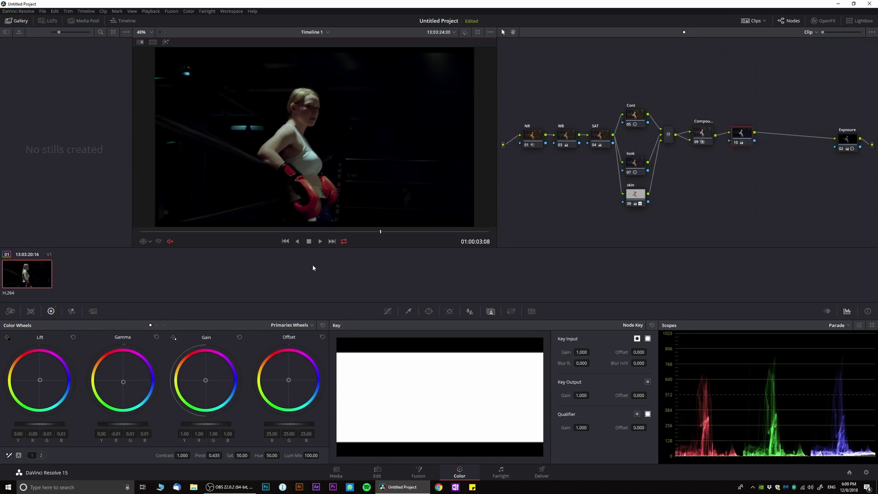
Tighten the spacing of the look, skin and last serial nodes, and add a parallel node below the skin node
mouse_move(377, 232)
mouse_down()
mouse_move(406, 232)
mouse_move(393, 232)
mouse_up()
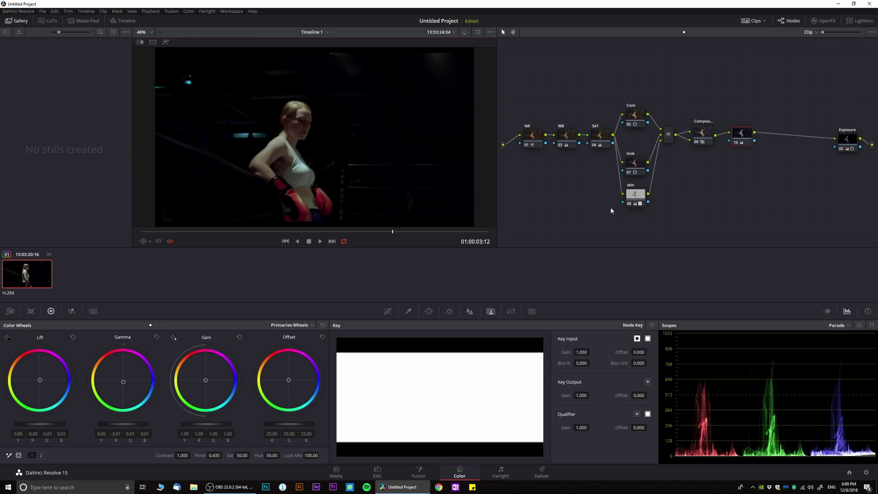
drag(750, 137, 738, 136)
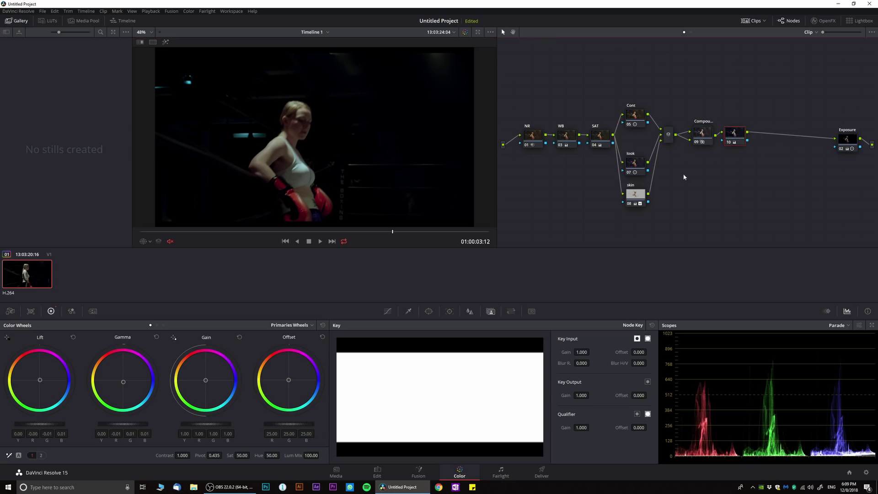
click(639, 196)
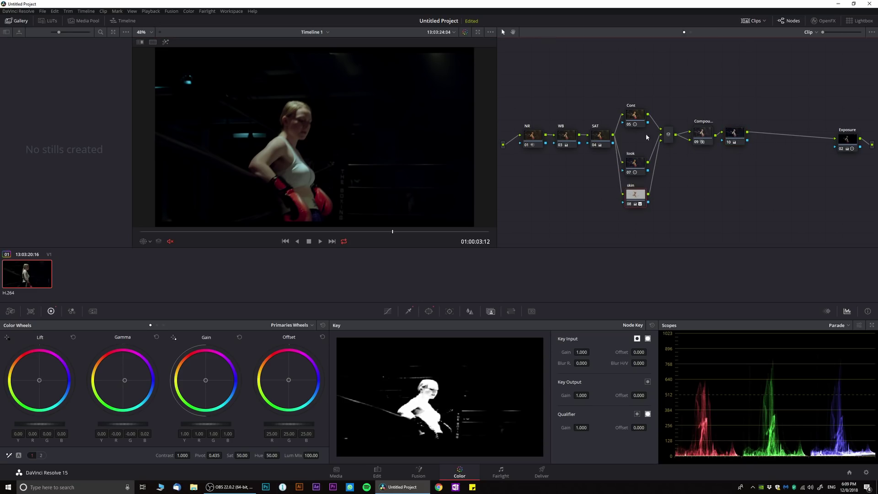
drag(634, 163, 634, 152)
drag(637, 199, 639, 186)
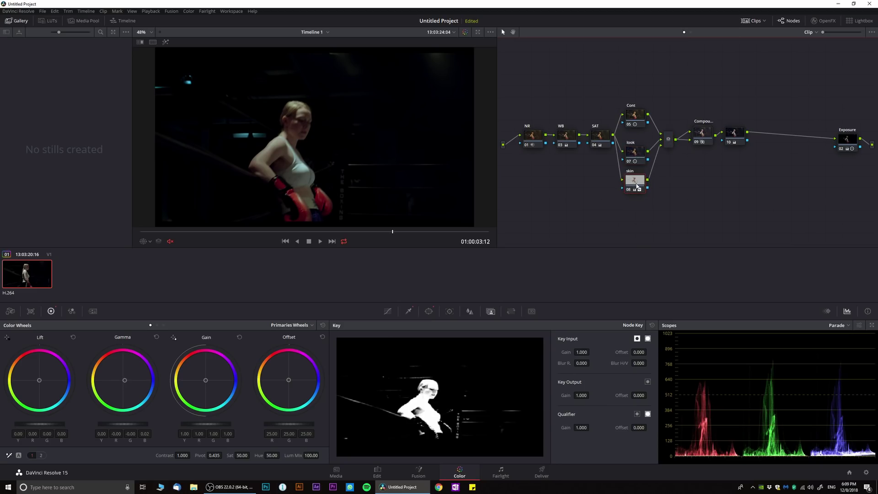
key(alt+p)
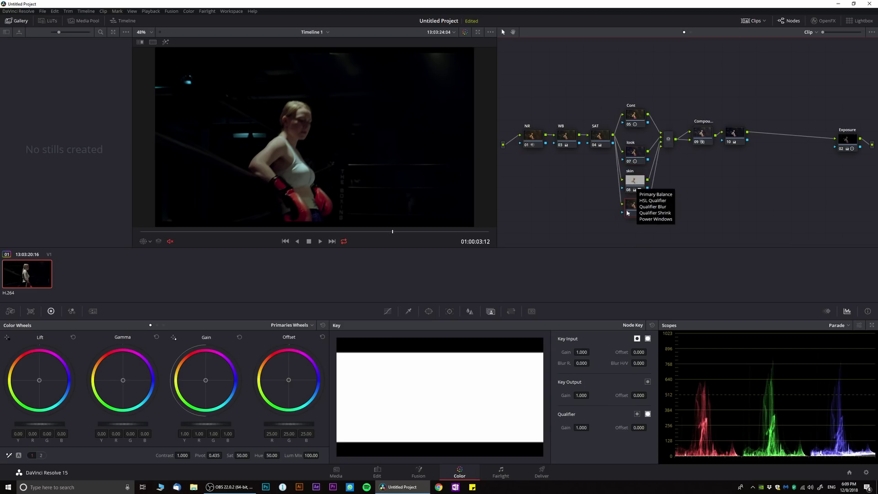
drag(631, 206, 631, 211)
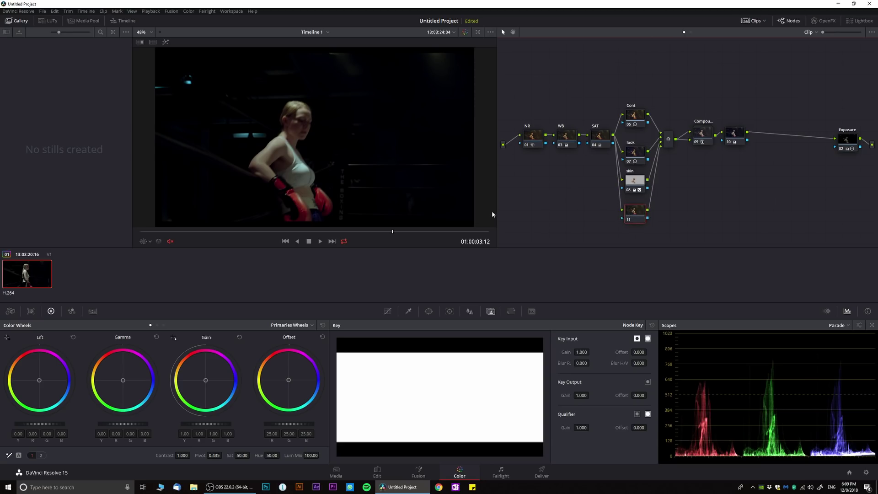
Mask a tall tilted strip beside the boxer with a soft-edged linear window on the new parallel node, and raise its gamma to 0.04
click(428, 311)
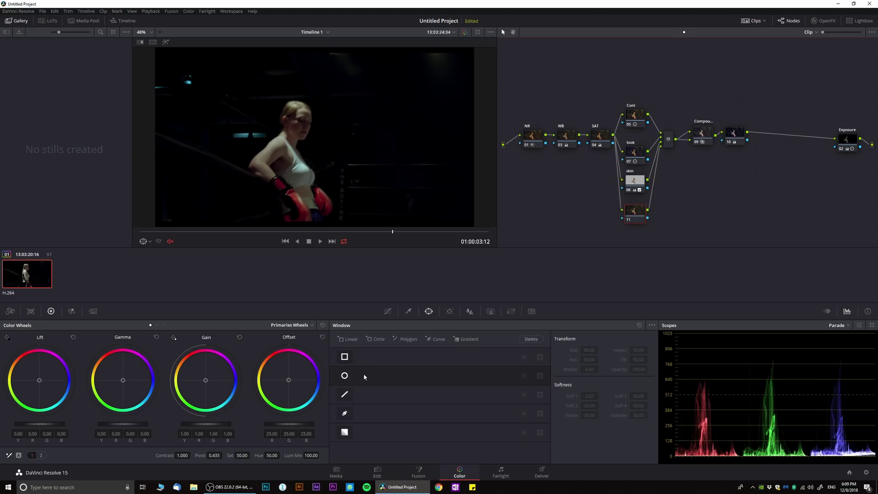
click(345, 356)
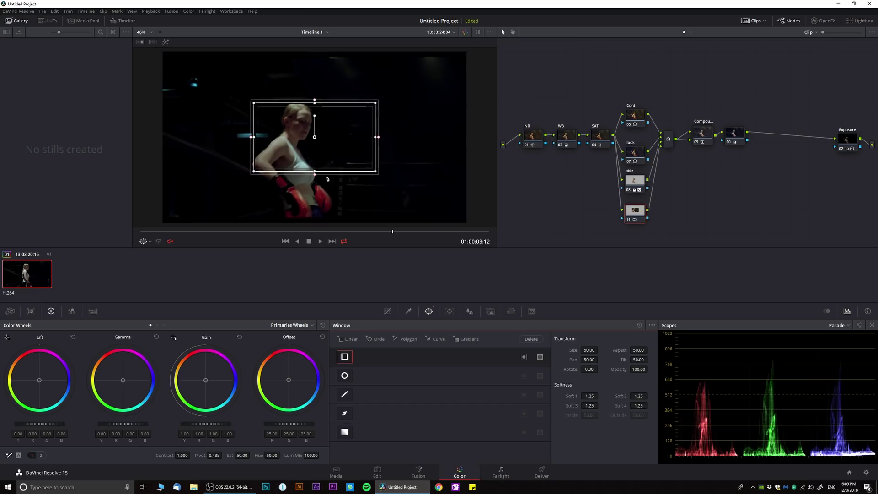
scroll(317, 120, down, 1)
mouse_move(317, 121)
mouse_down()
mouse_move(343, 131)
mouse_move(319, 137)
mouse_up()
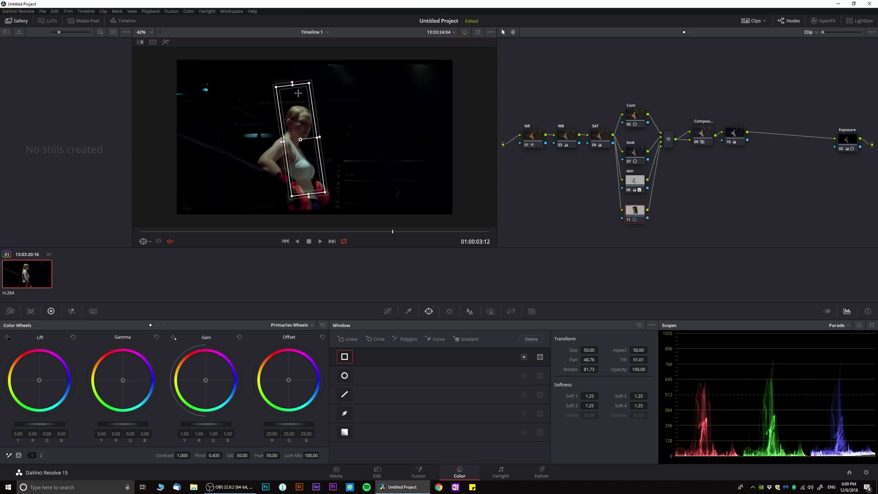
drag(293, 85, 282, 47)
drag(308, 191, 316, 226)
drag(300, 174, 356, 179)
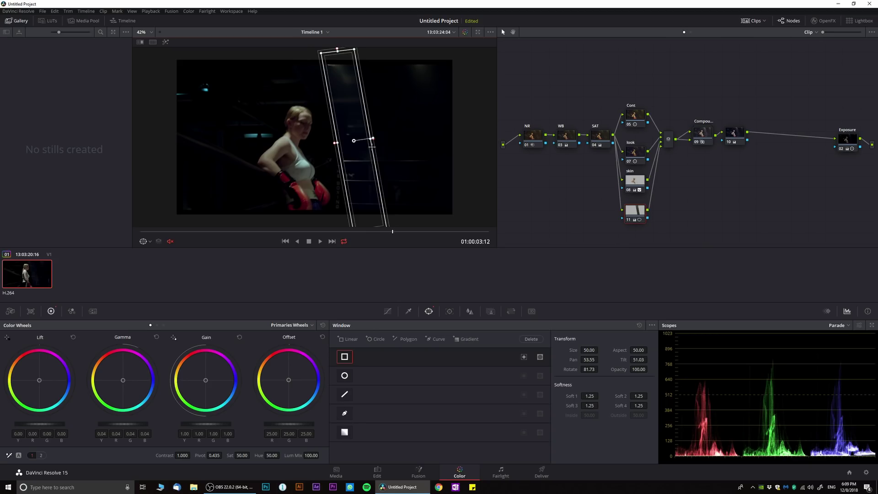
drag(589, 397, 649, 405)
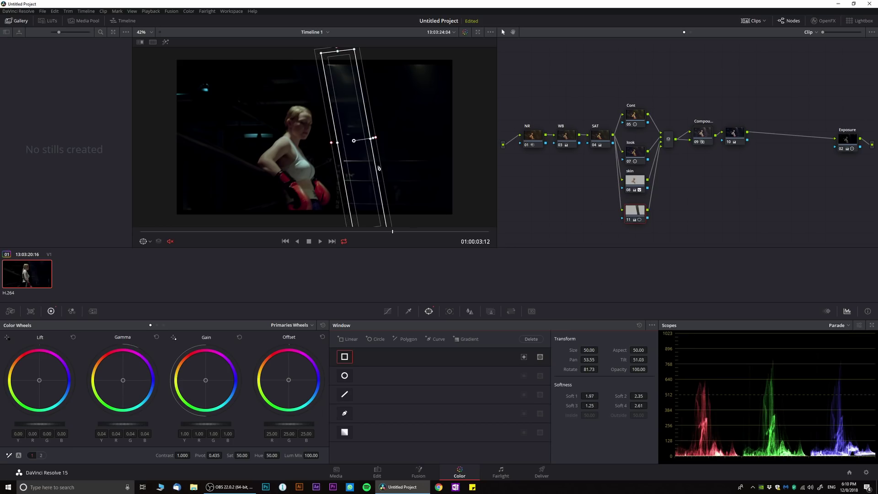
Track the strip window forward and backward through the clip using only pan and tilt, with zoom, rotate and perspective 3D disabled
click(450, 311)
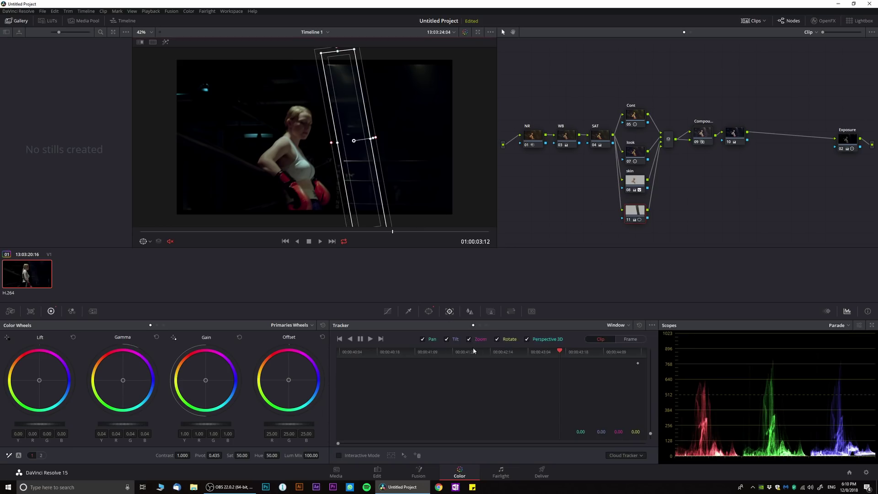
click(498, 339)
click(529, 340)
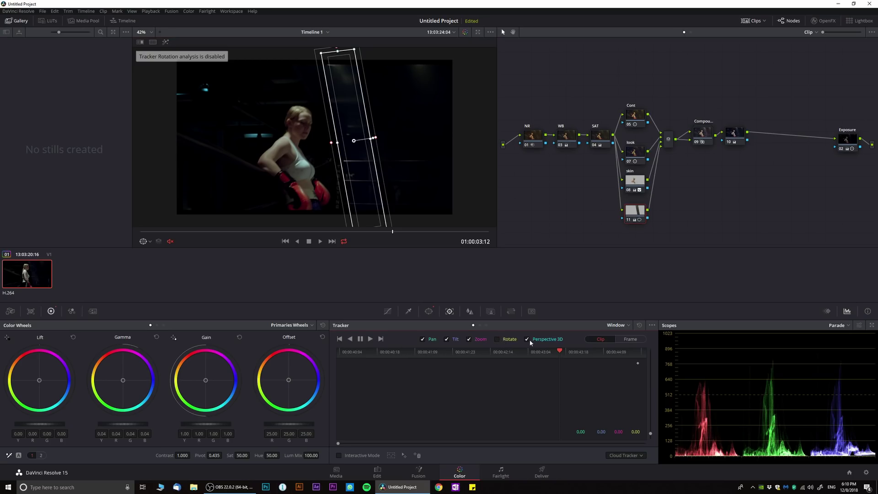
click(470, 340)
click(371, 339)
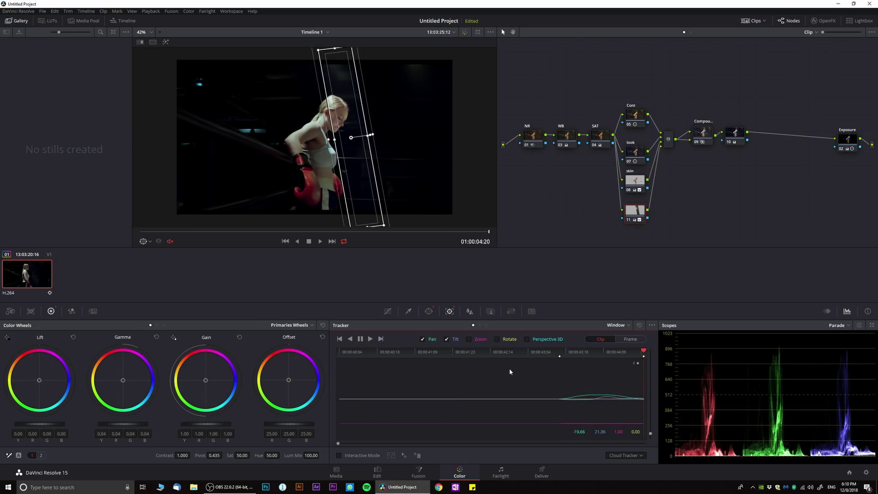
click(567, 352)
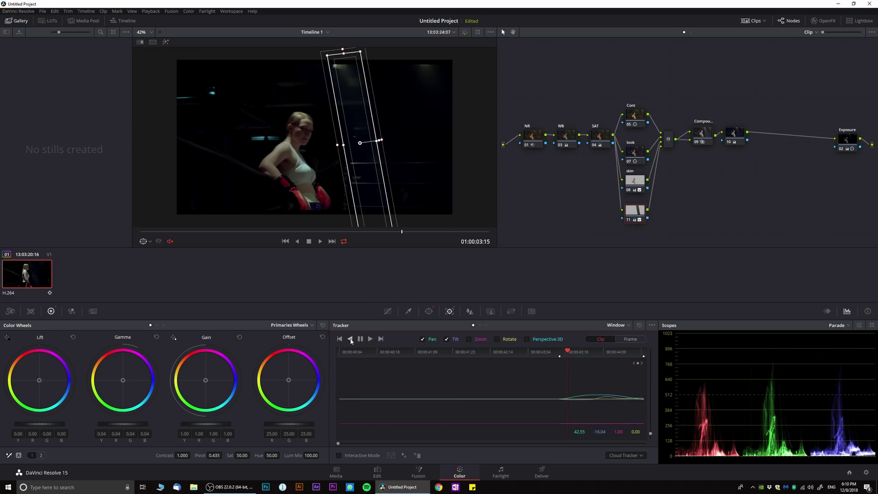
click(351, 339)
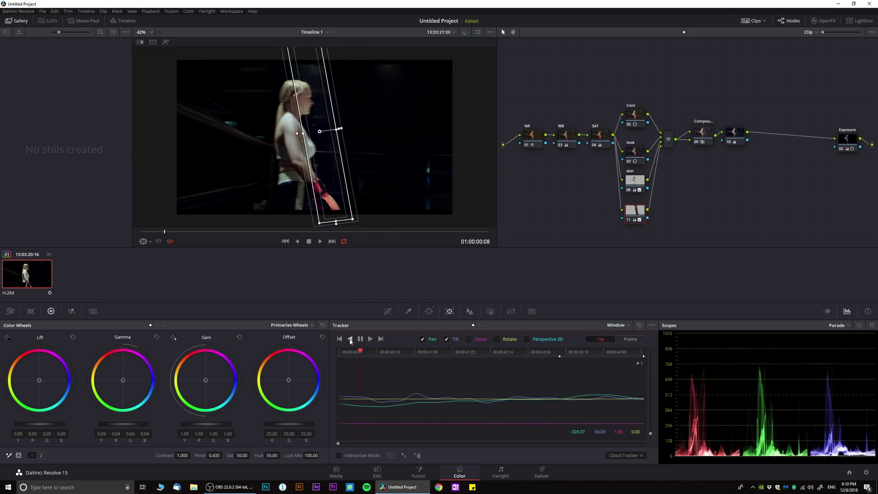
Check the strip without its outline, and raise the window's Soft 2 to 3.91 and Soft 4 to 3.93
click(360, 231)
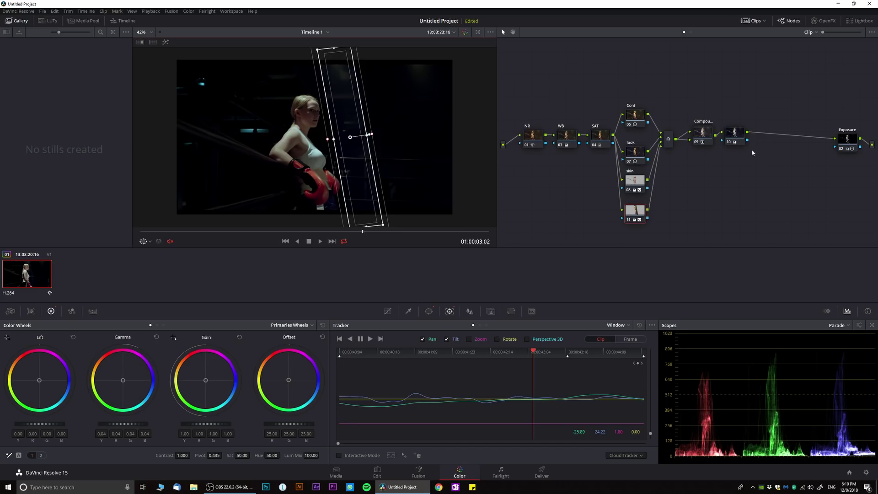
click(739, 133)
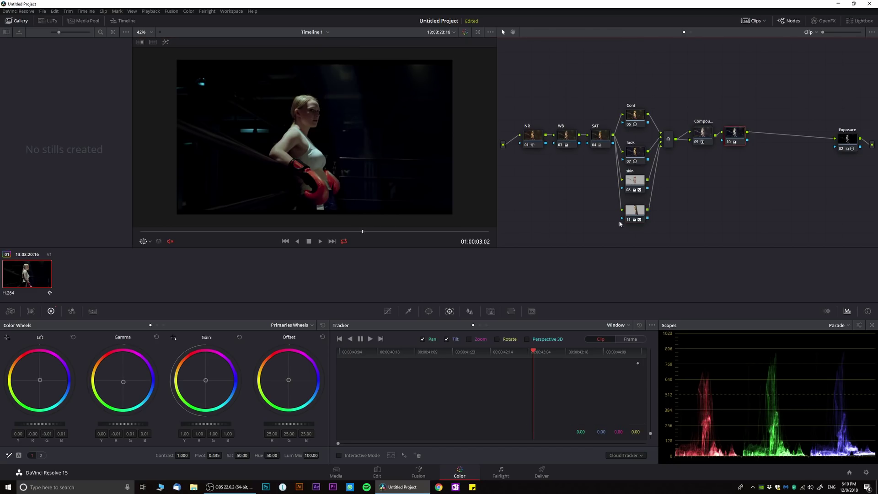
click(634, 211)
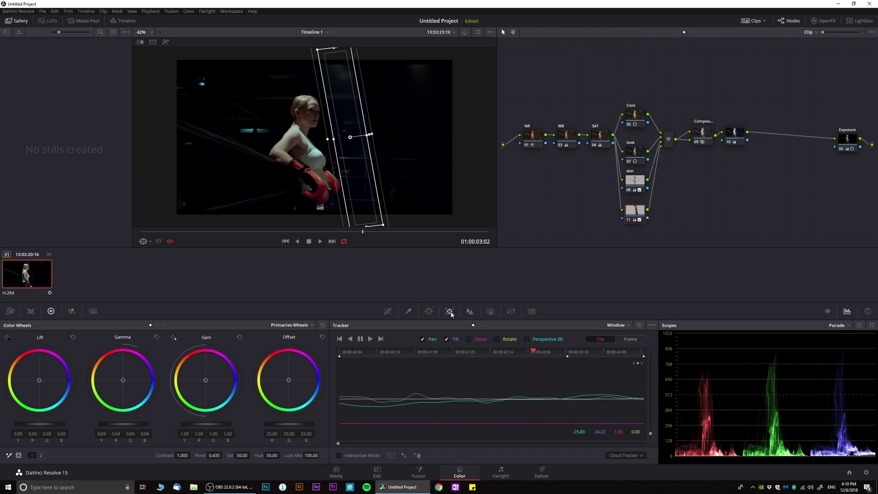
click(429, 312)
drag(637, 397, 650, 405)
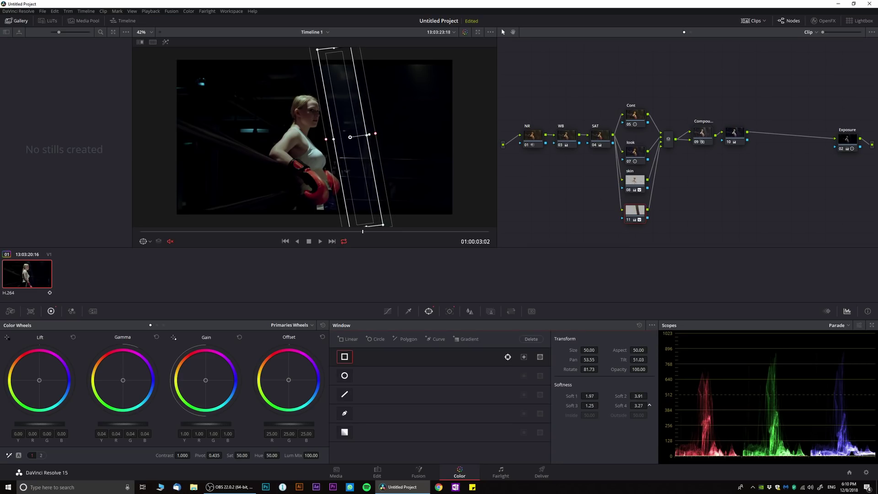
drag(639, 406, 649, 405)
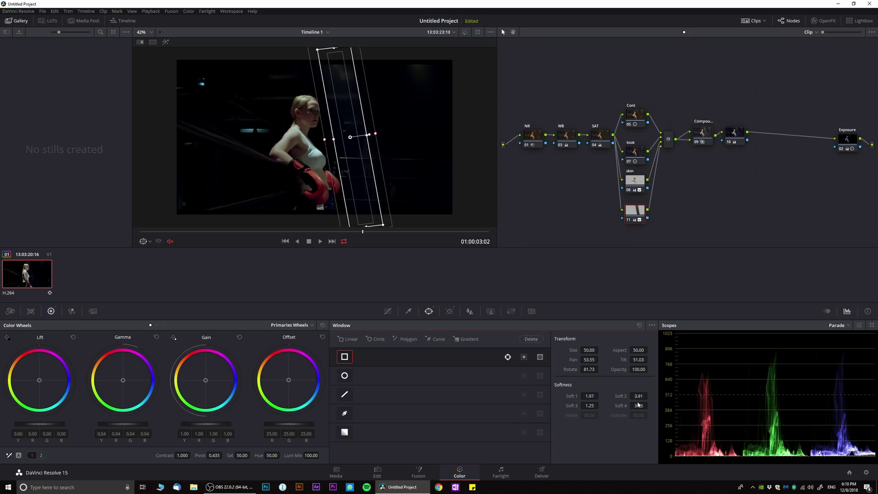
click(734, 135)
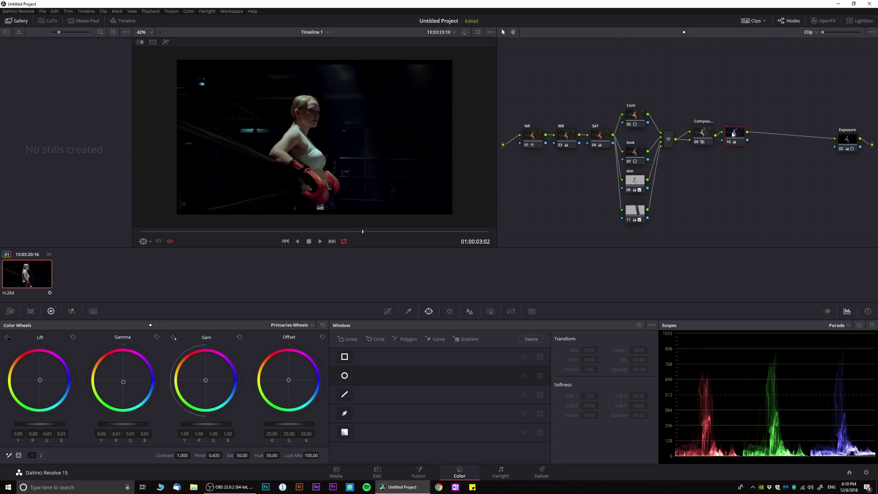
Tint the strip node's gain toward green, with red 0.98 and green 1.04, and check the beam on an earlier frame
click(635, 211)
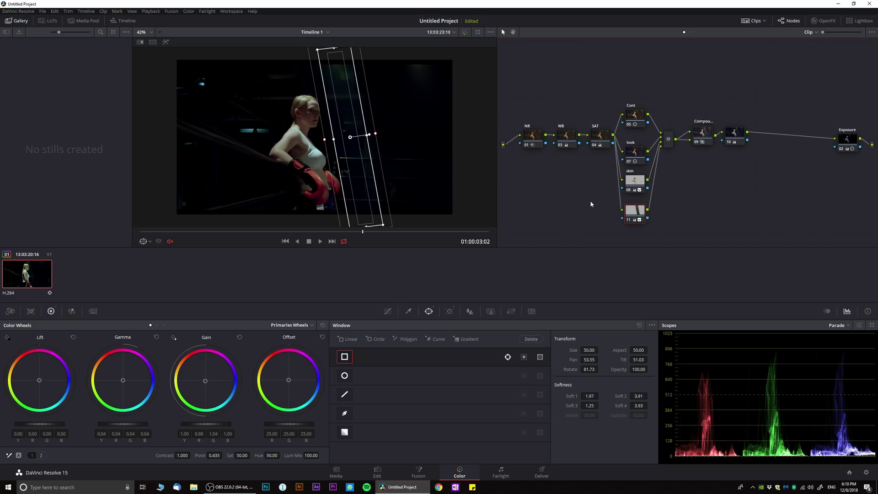
click(734, 134)
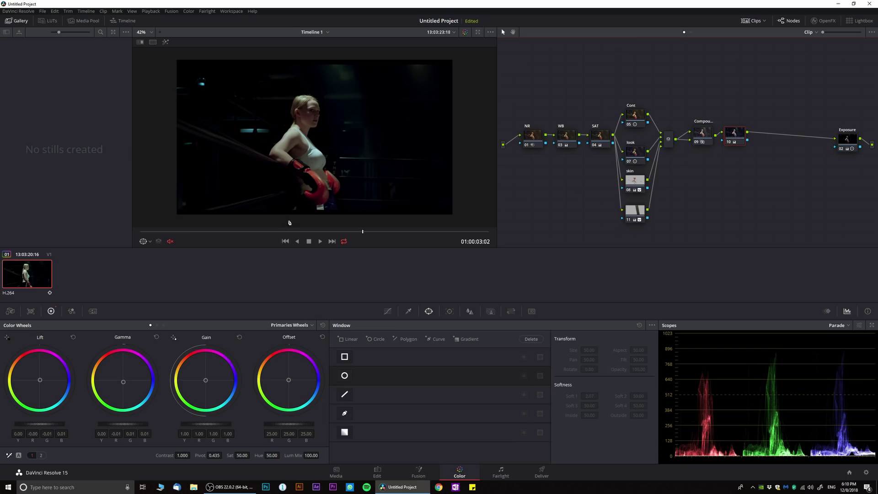
click(260, 232)
drag(292, 232, 262, 223)
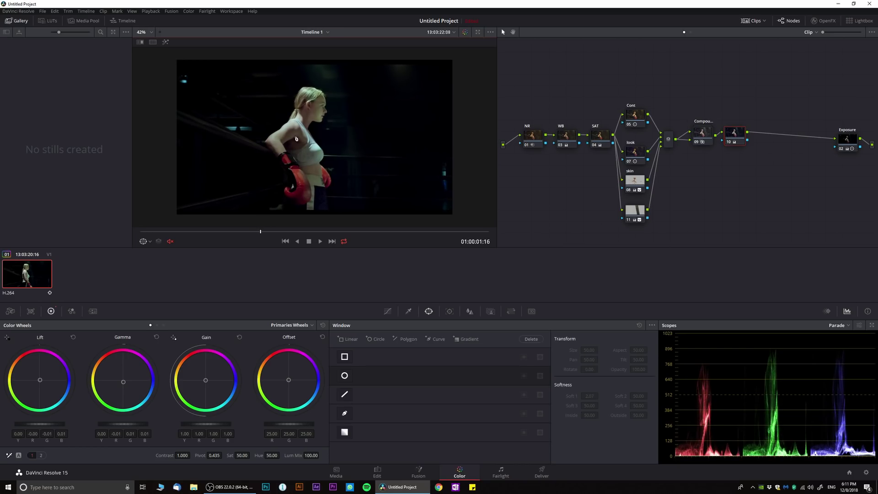
Try lowering the strip node's key output gain to 0.680, inspect the boxer's face up close, and reset the gain
click(639, 215)
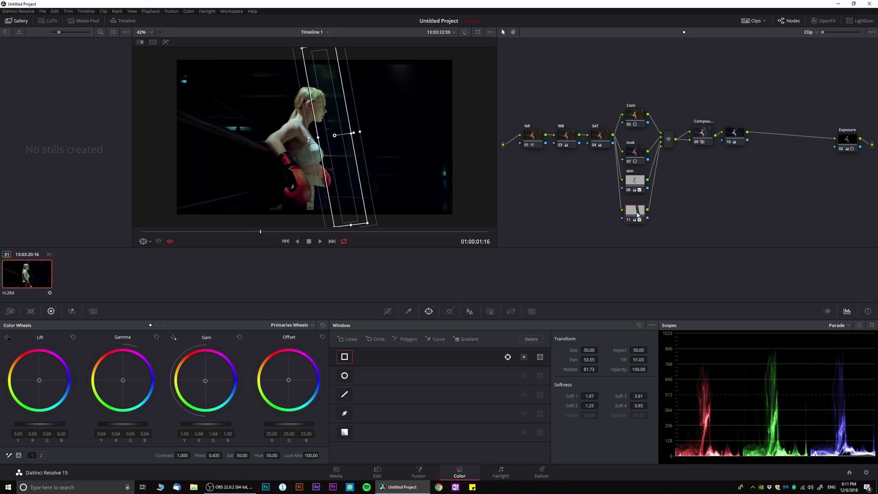
click(490, 312)
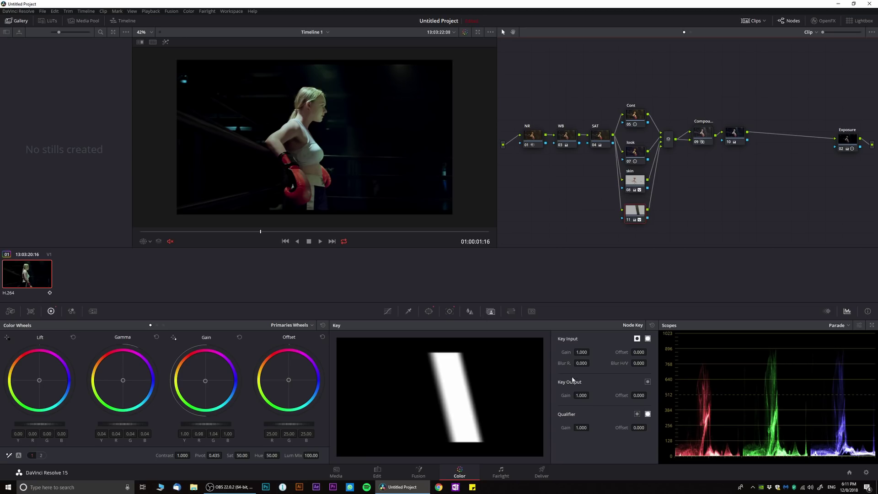
drag(582, 396, 553, 396)
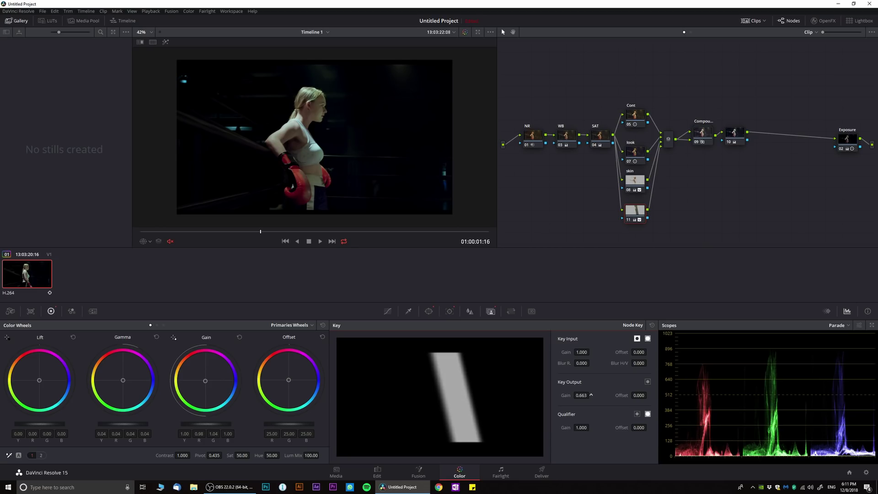
drag(552, 395, 556, 395)
scroll(347, 96, up, 5)
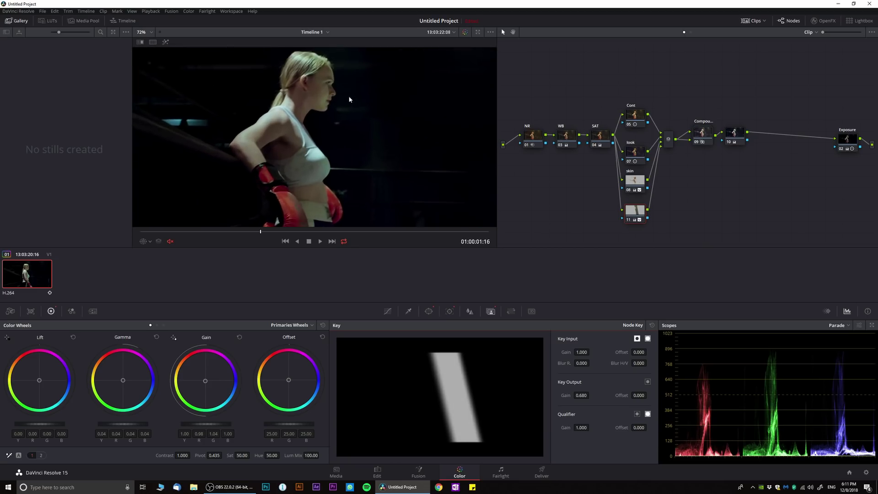
scroll(337, 149, up, 3)
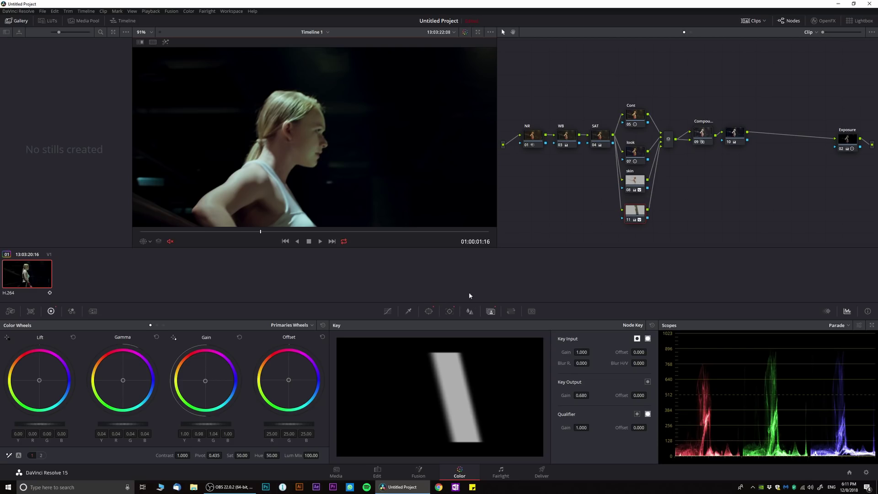
double_click(579, 397)
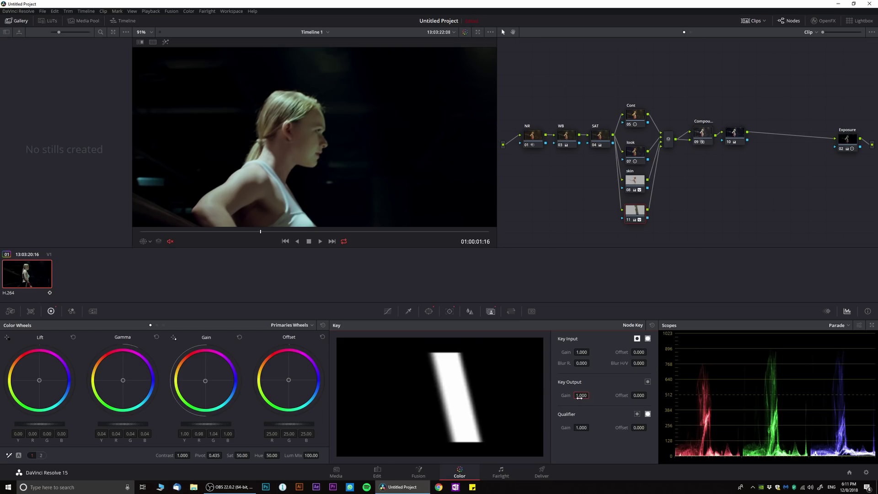
Exclude the boxer from the strip with a luminance qualifier sampled on the background, using low 36.8, high 58.0 and clean black 9.0
click(409, 311)
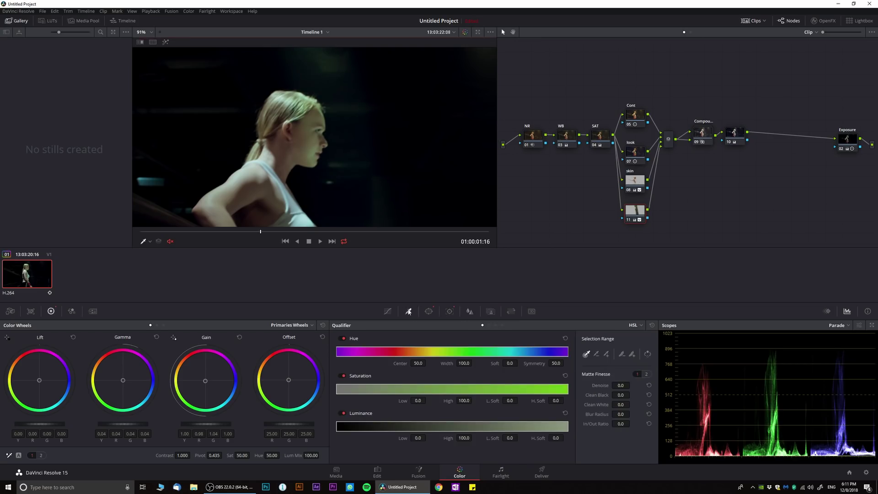
click(496, 325)
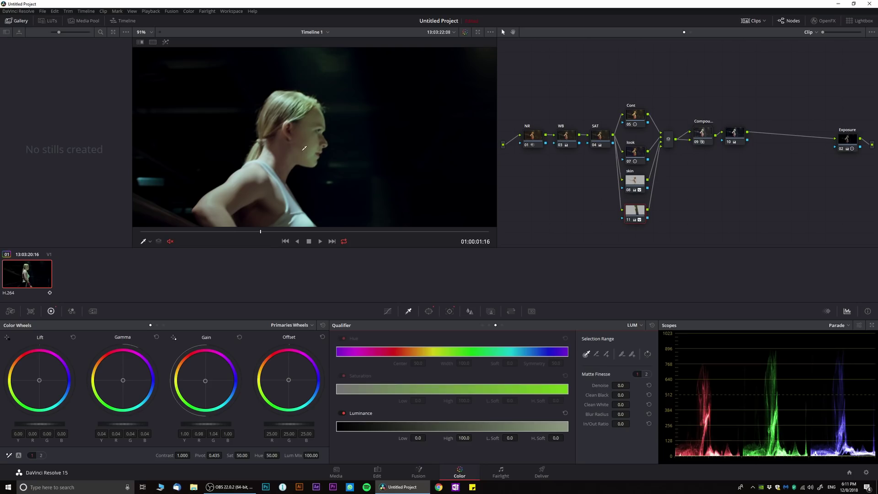
click(314, 178)
click(166, 42)
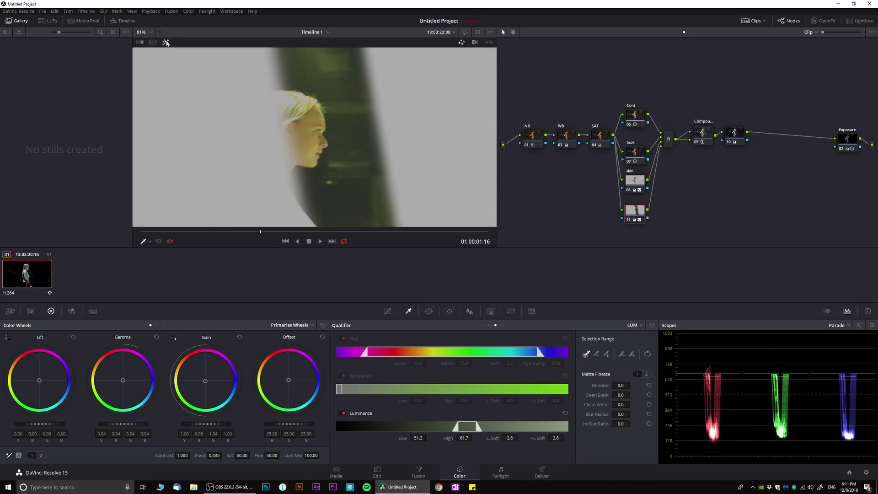
click(329, 206)
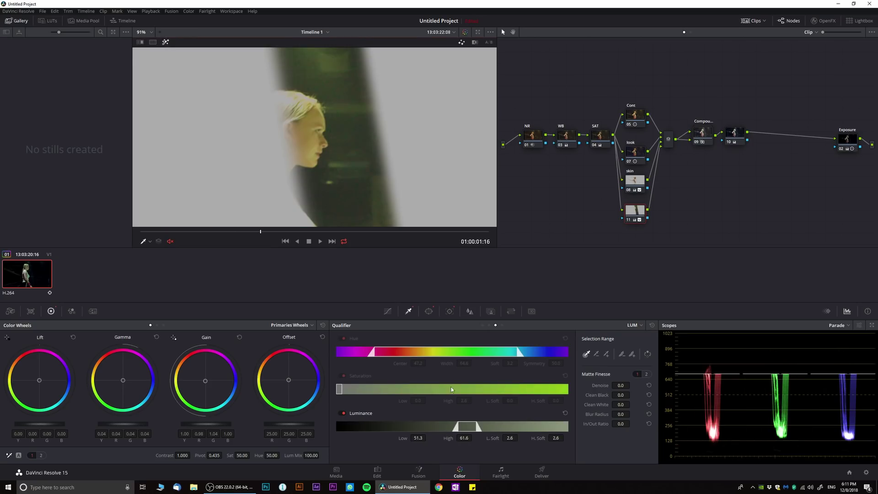
drag(418, 438, 396, 438)
drag(465, 438, 474, 438)
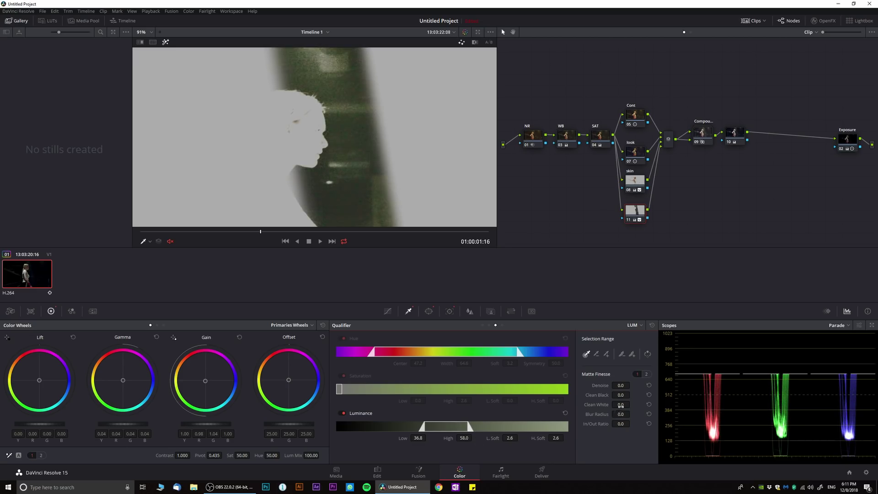
drag(621, 395, 620, 395)
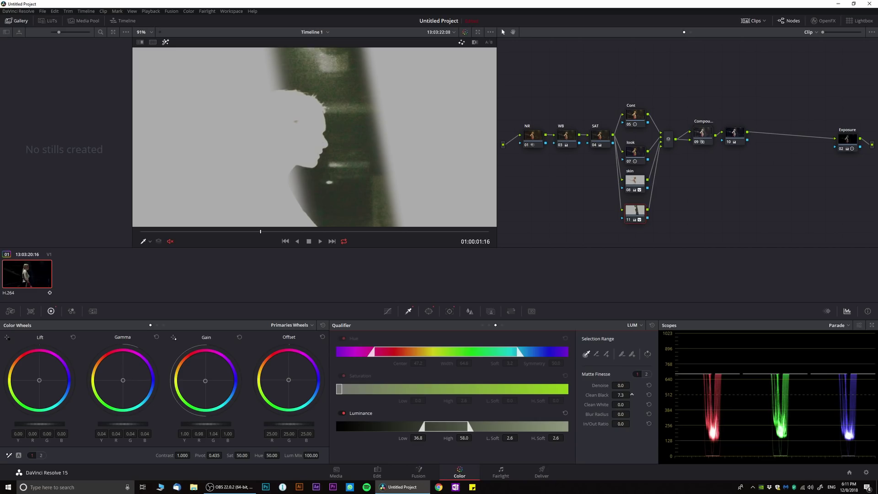
click(165, 42)
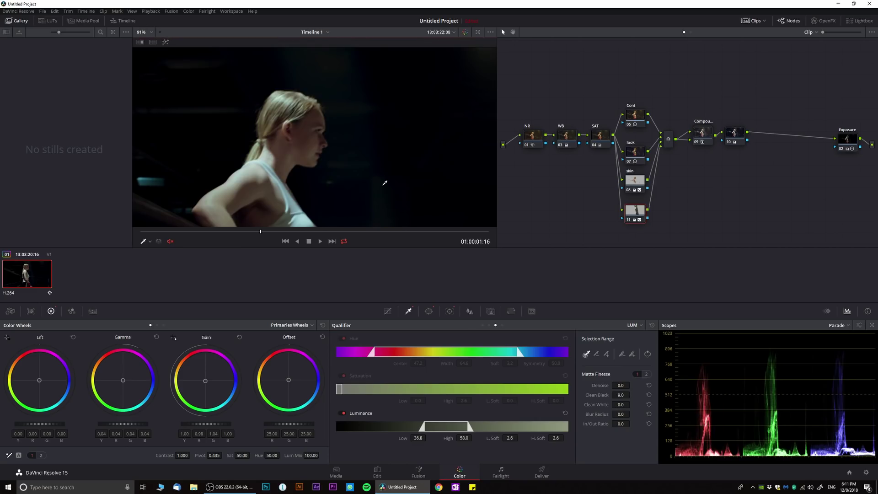
Compare the strip node switched off and on, leaving it enabled, and play the clip in the fitted viewer to review the beam
key(ctrl+d)
key(ctrl+d)
key(ctrl+d)
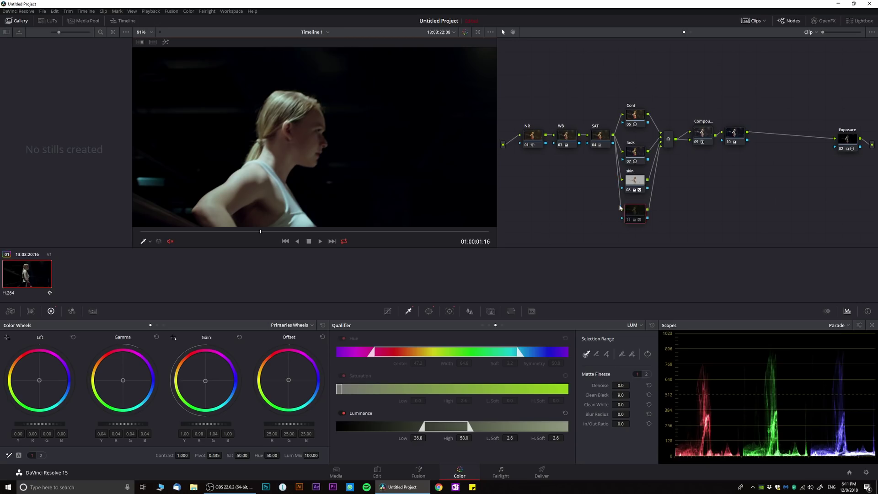
key(ctrl+d)
key(shift+z)
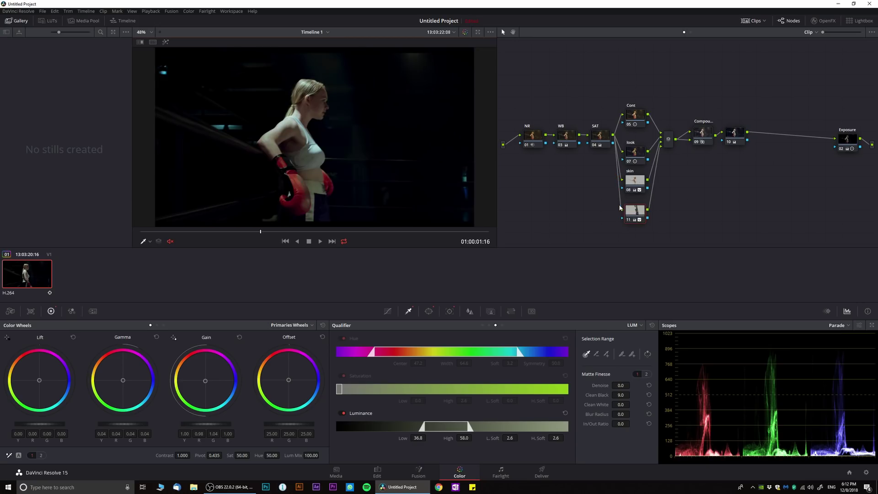
click(320, 241)
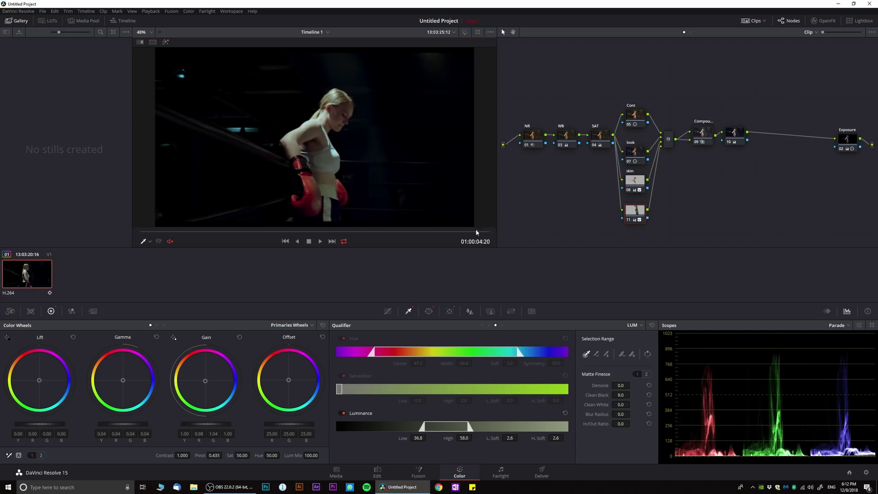
click(416, 231)
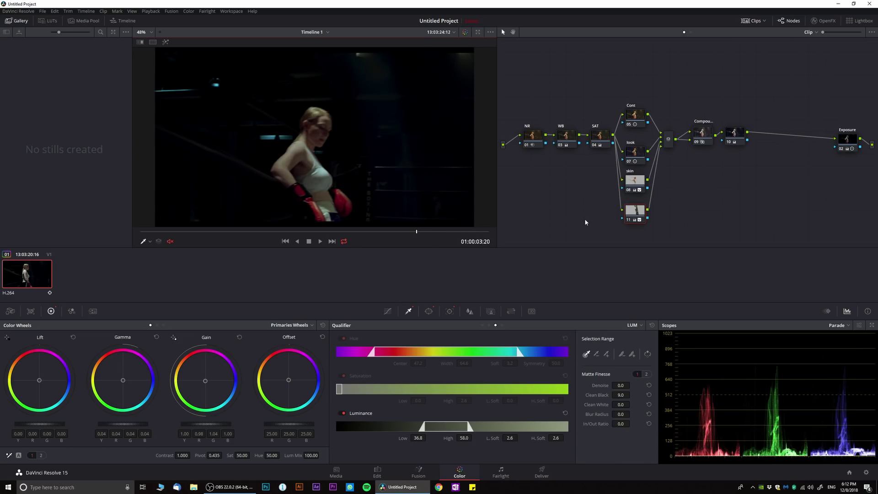
Add a parallel node below the light-beam strip node and copy the strip node's grade, window and luminance qualifier onto it
key(alt+p)
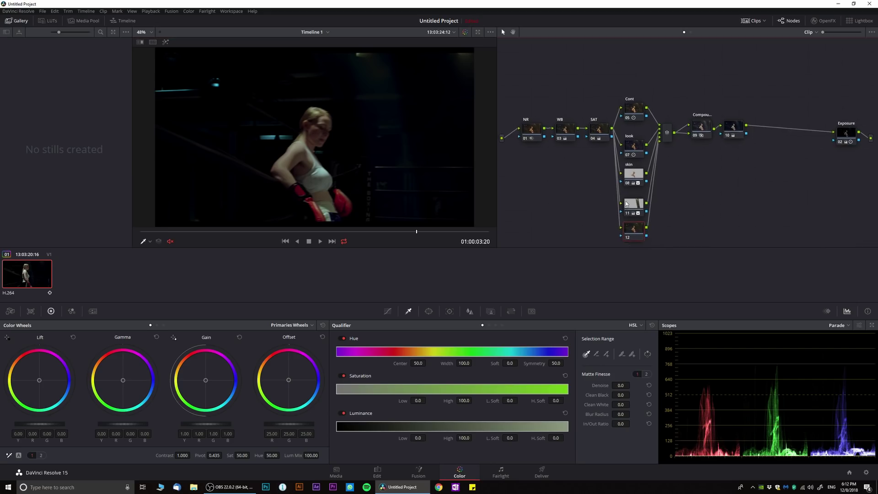
click(629, 184)
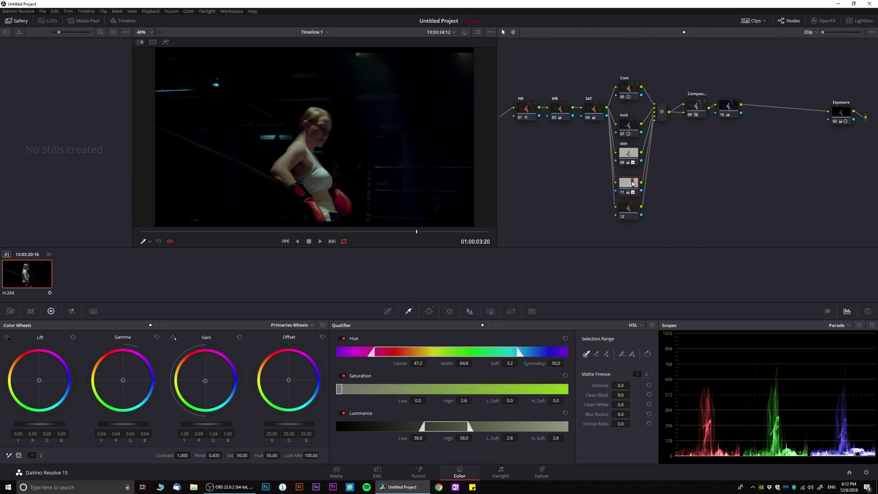
click(54, 12)
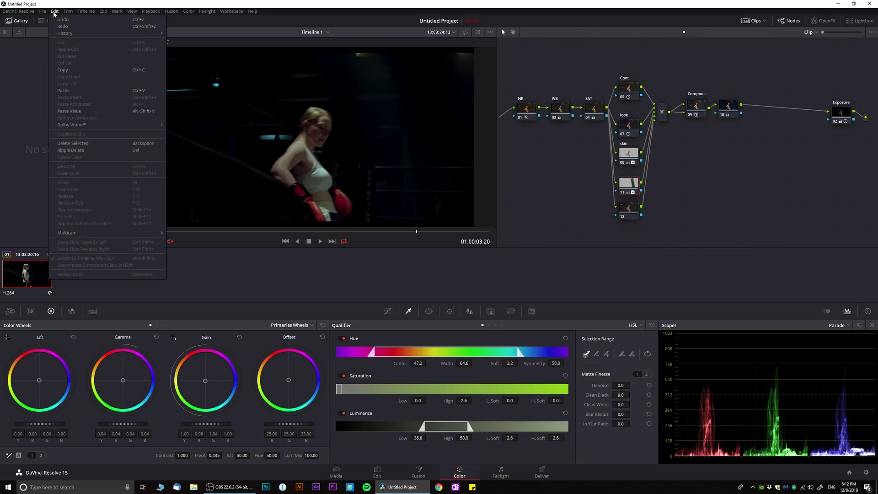
click(62, 70)
click(628, 207)
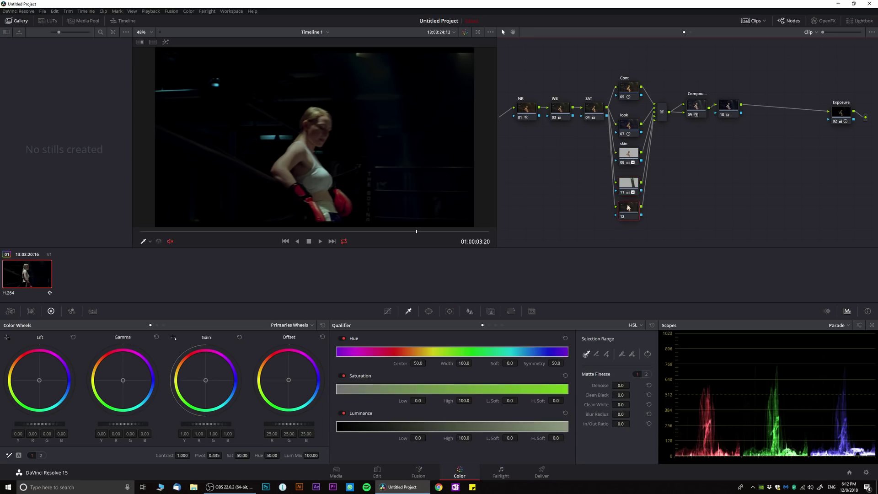
click(57, 12)
click(68, 91)
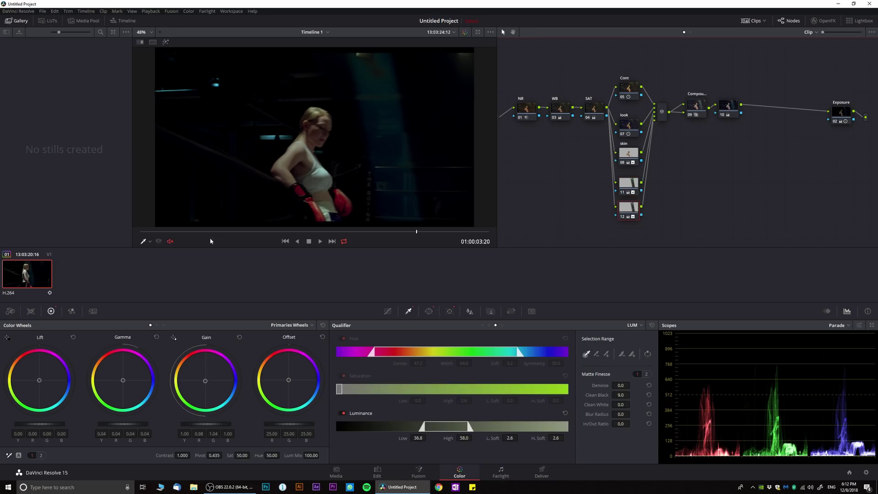
Move the copied node's strip window to the frame's right side and, on an earlier frame, extend its lower end past the picture edge
click(147, 242)
click(172, 271)
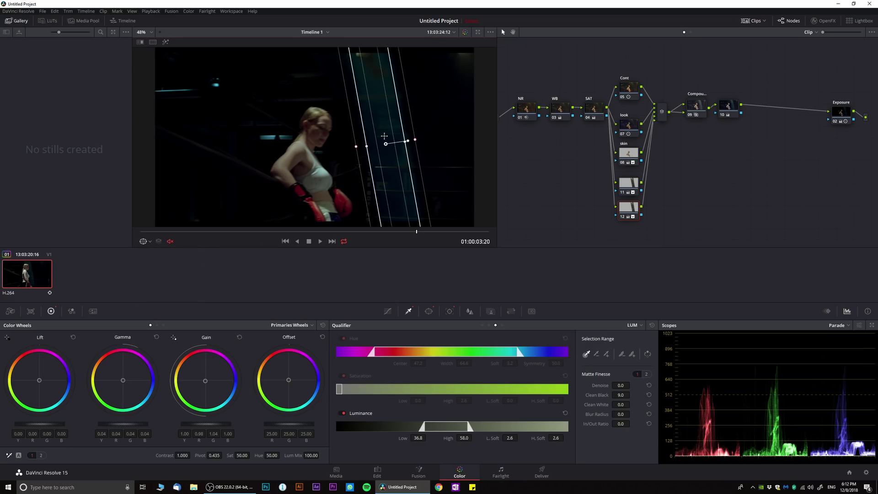
drag(384, 136, 481, 134)
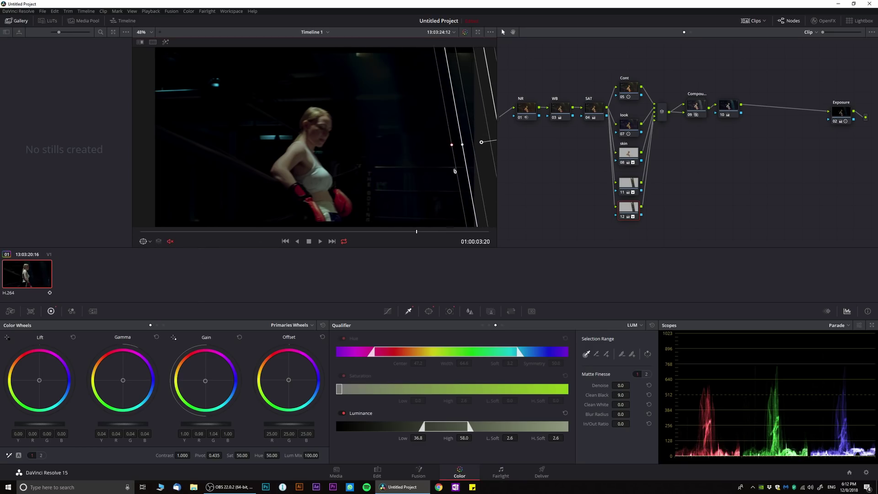
drag(310, 235, 225, 235)
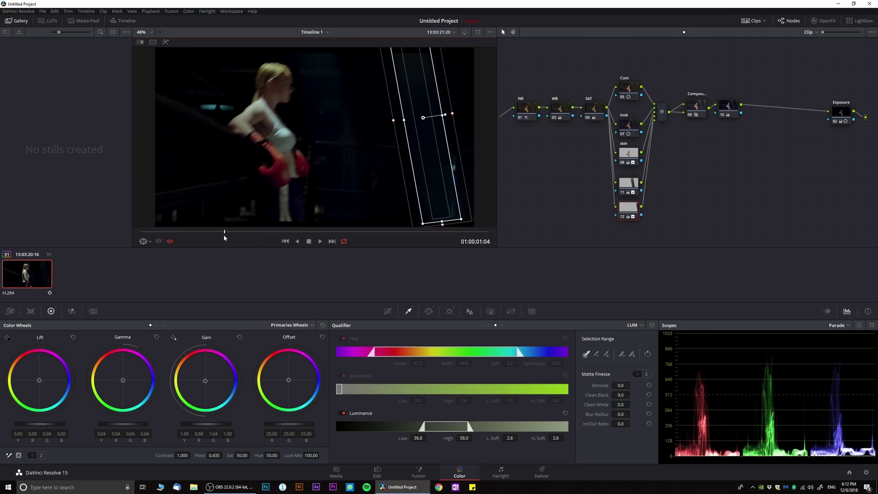
drag(442, 221, 443, 278)
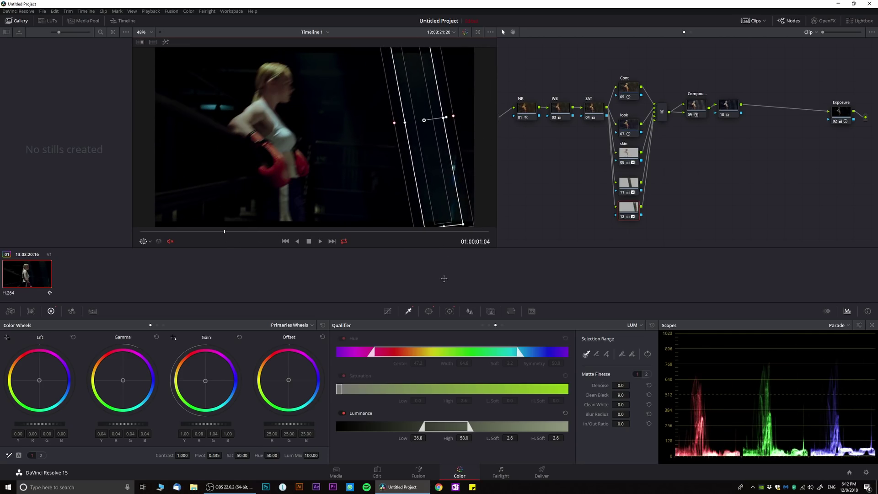
scroll(414, 160, down, 1)
scroll(420, 173, down, 1)
drag(398, 196, 402, 227)
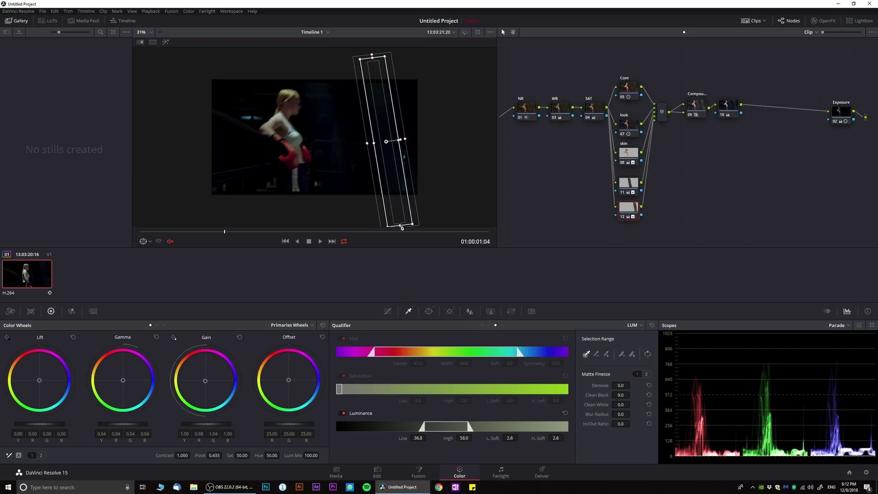
Review both beams by playing the clip in the enlarged viewer without window outlines, and compare the image with the grade bypassed and enabled
click(731, 108)
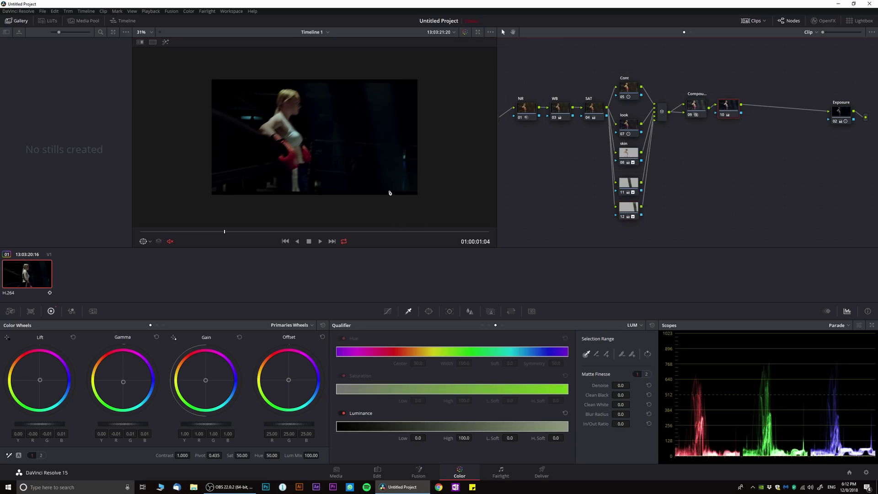
key(alt+f)
scroll(565, 261, up, 5)
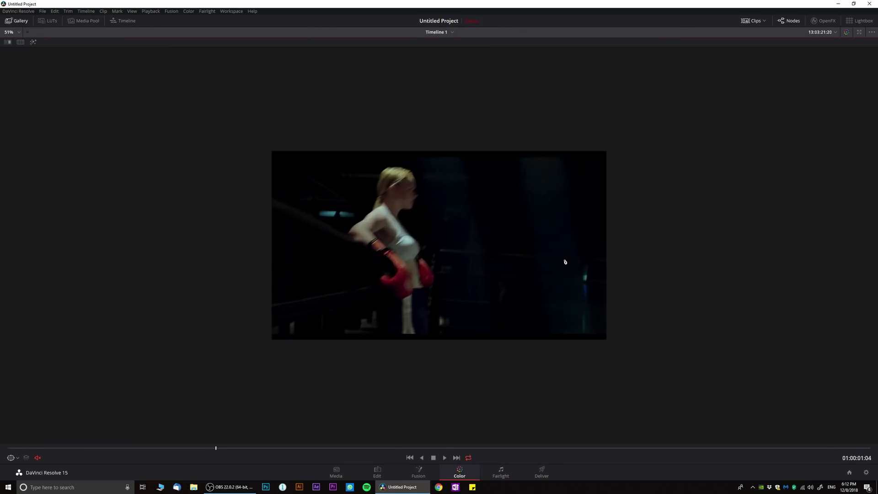
scroll(565, 261, up, 2)
scroll(565, 259, down, 1)
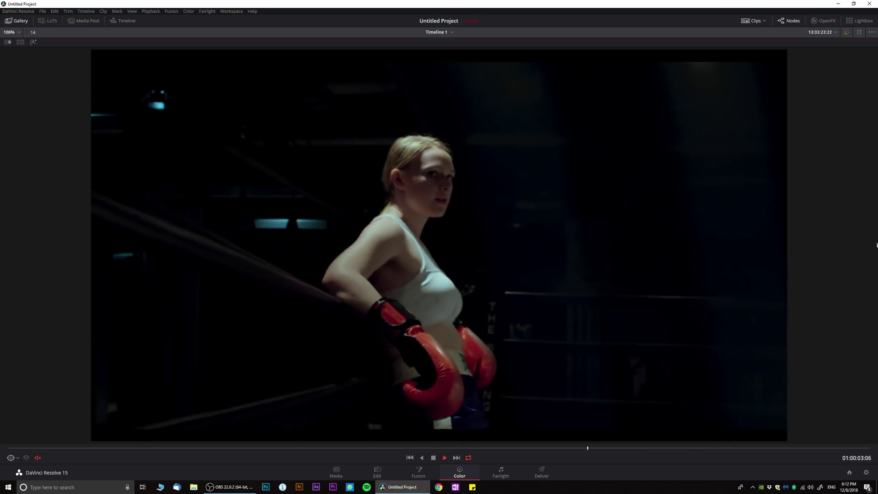
key(space)
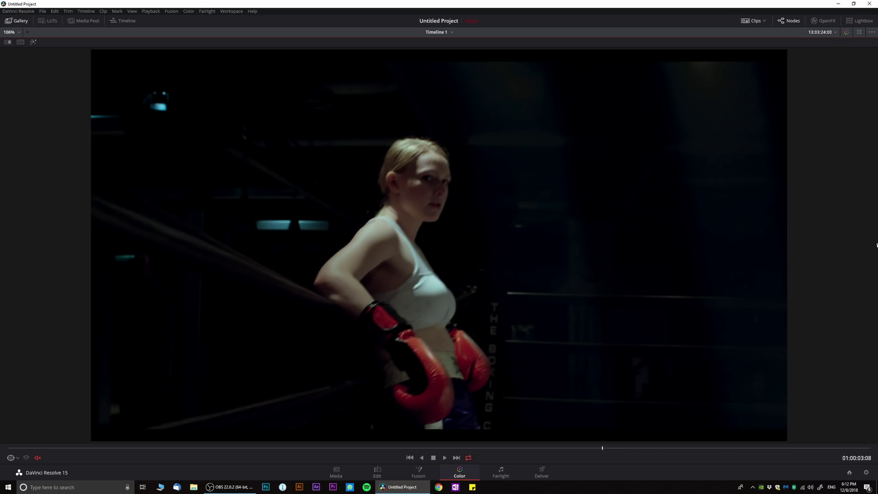
key(shift+d)
key(shift+d)
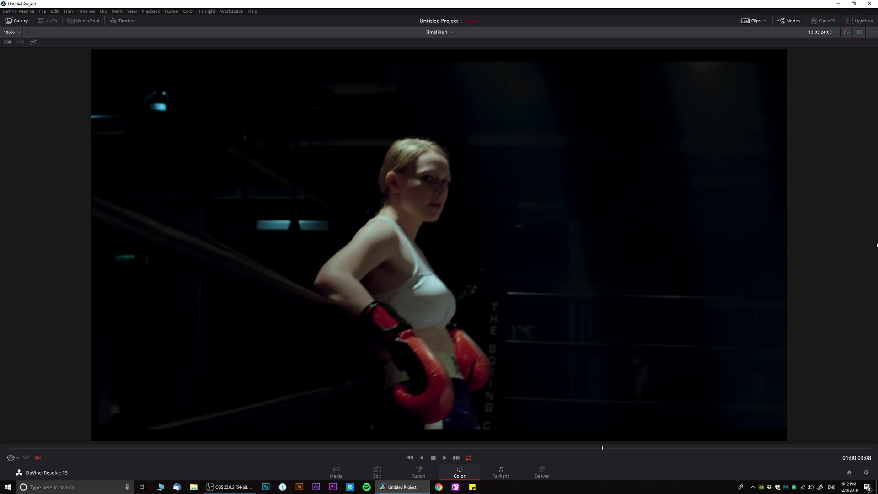